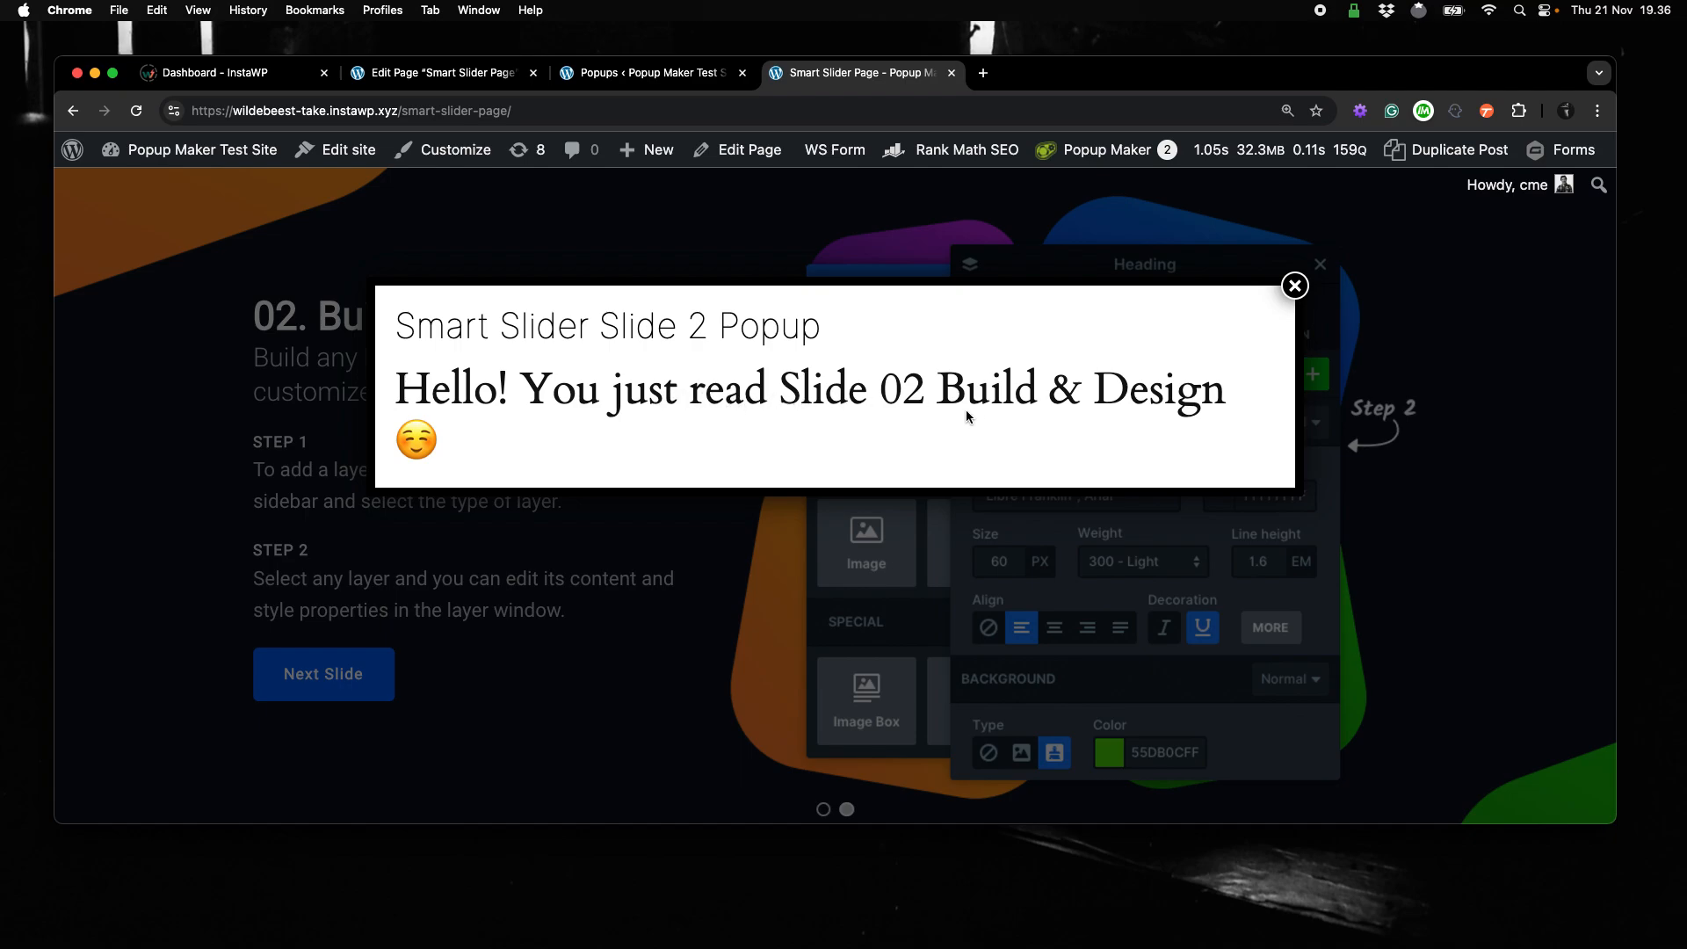
# Close the slide 2 popup on the live page and look over the Smart Slider Page in the page editor.
pyautogui.click(1293, 288)
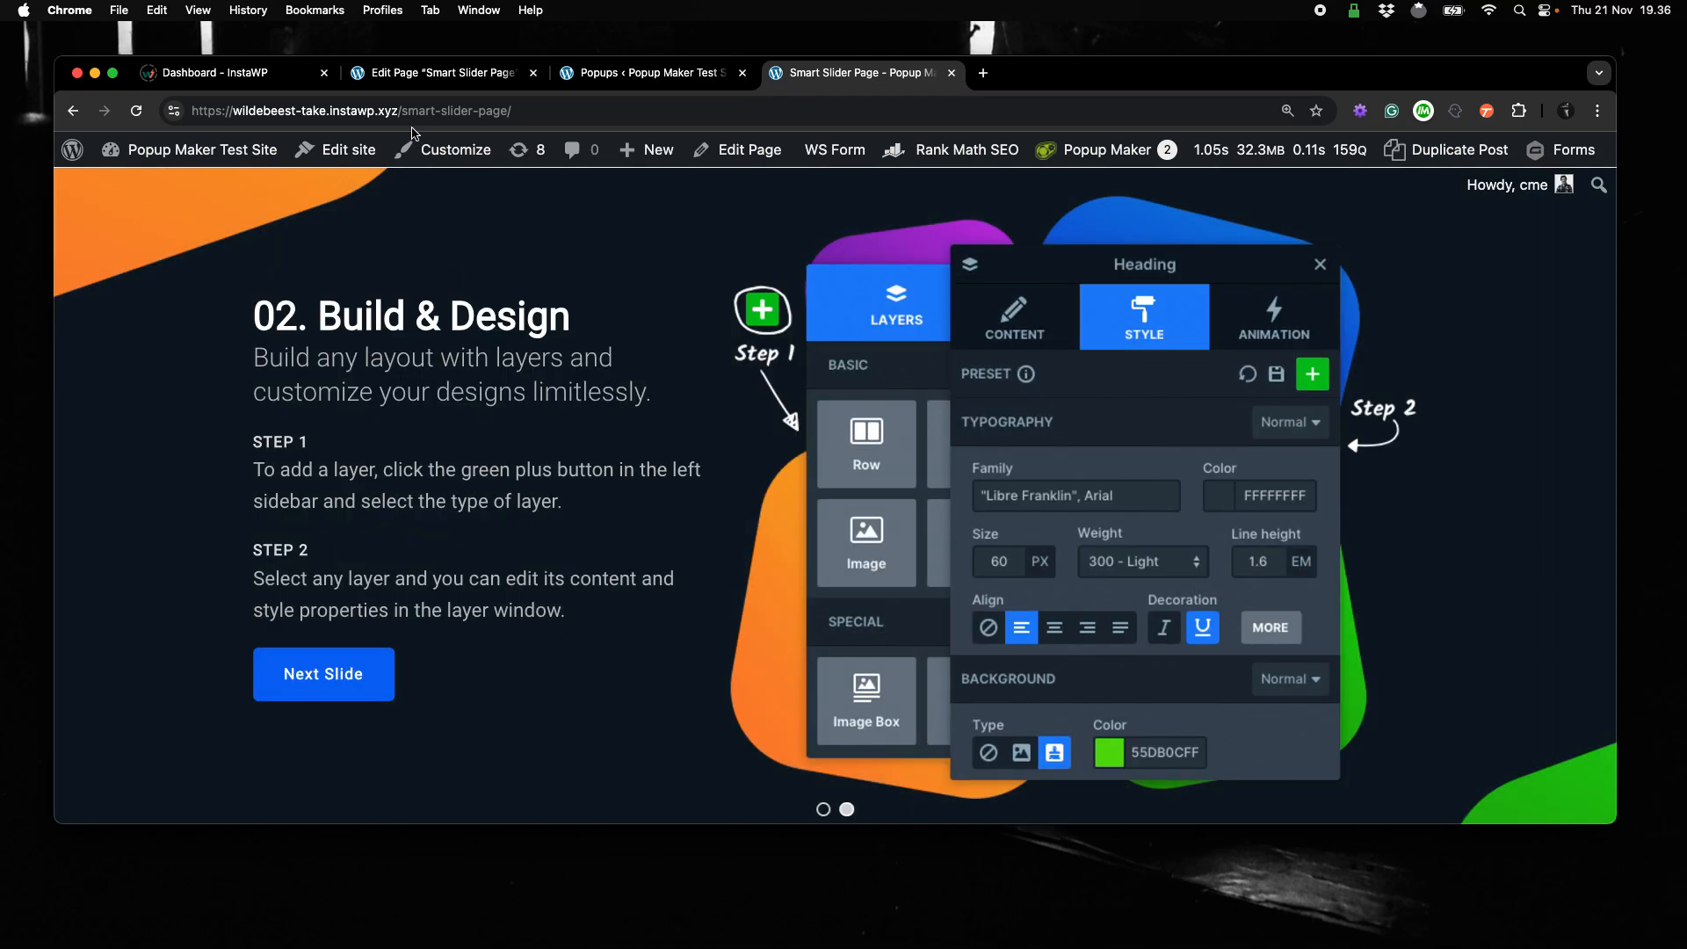
pyautogui.click(409, 76)
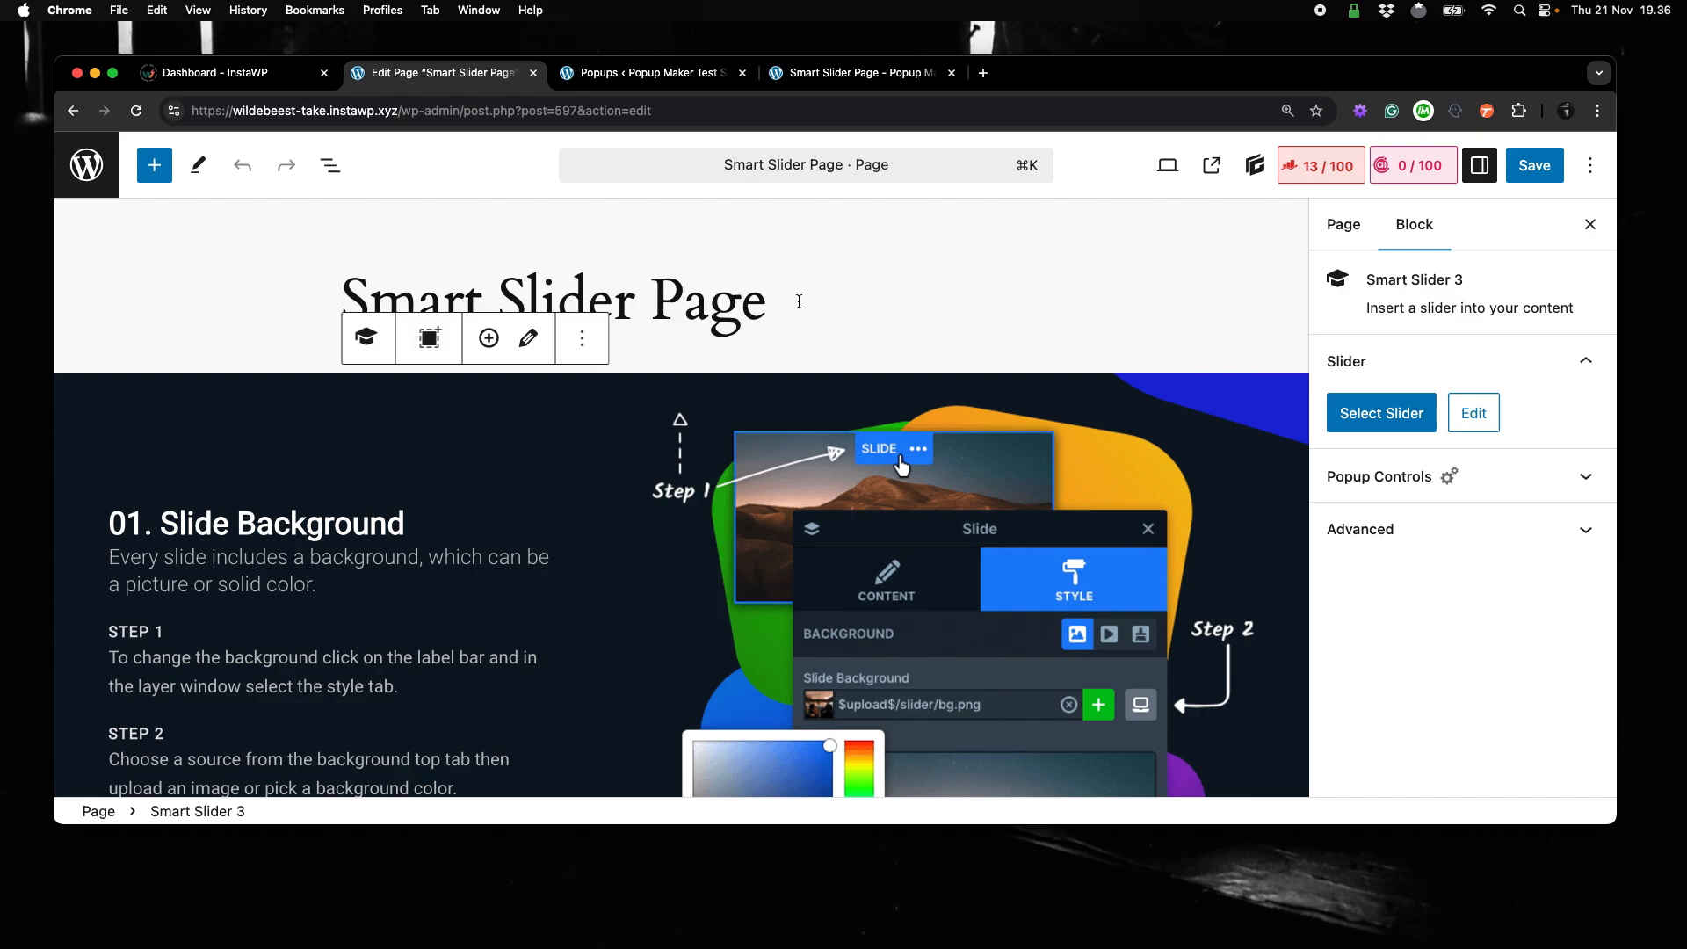
pyautogui.click(852, 309)
pyautogui.scroll(-3, 852, 309)
pyautogui.scroll(3, 472, 440)
pyautogui.scroll(-2, 472, 439)
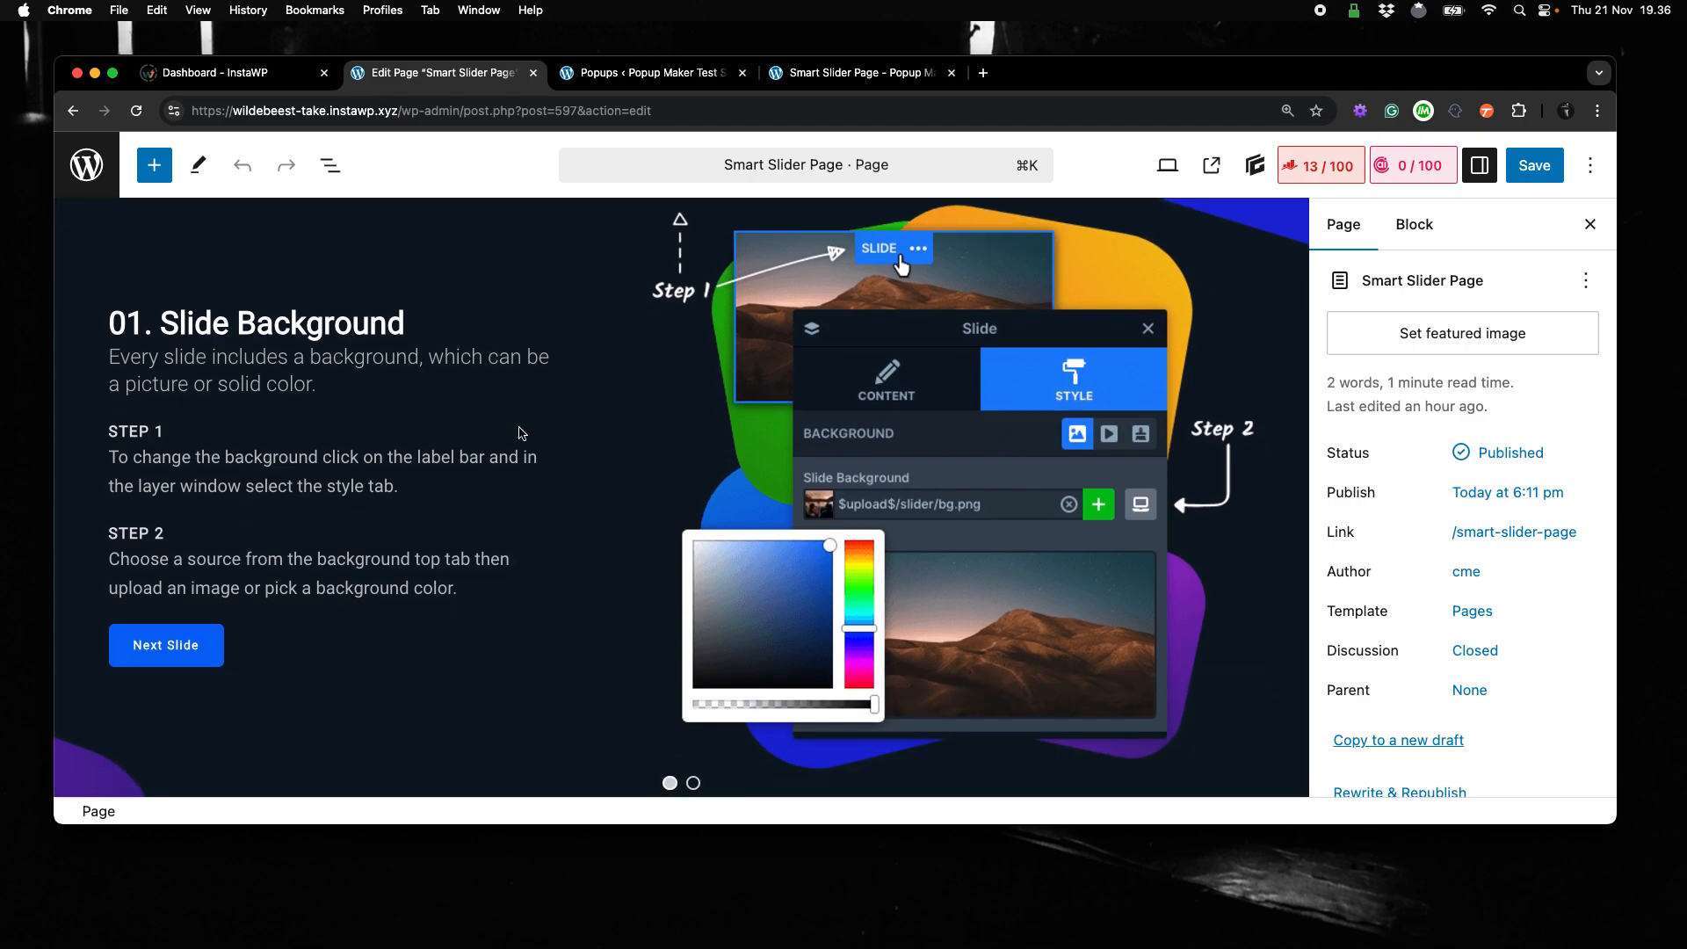
pyautogui.scroll(2, 522, 433)
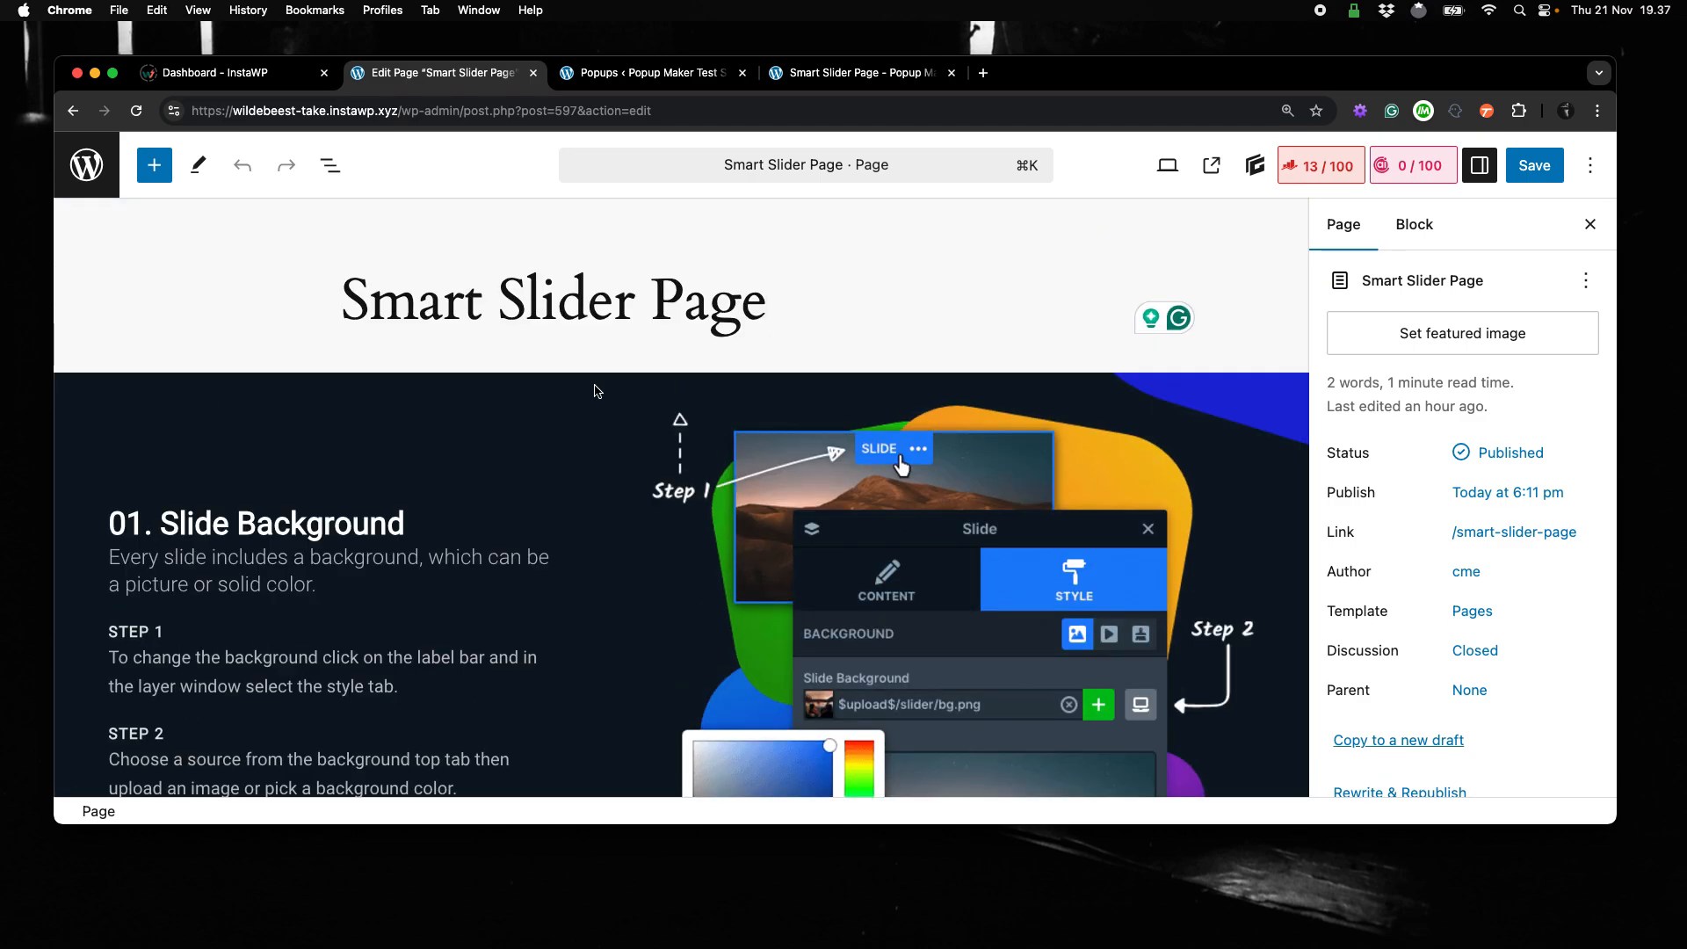
# Disable the Smart Slider Slide 2 Popup and the Smart Slider Slide 1 Popup in the popups list.
pyautogui.click(612, 74)
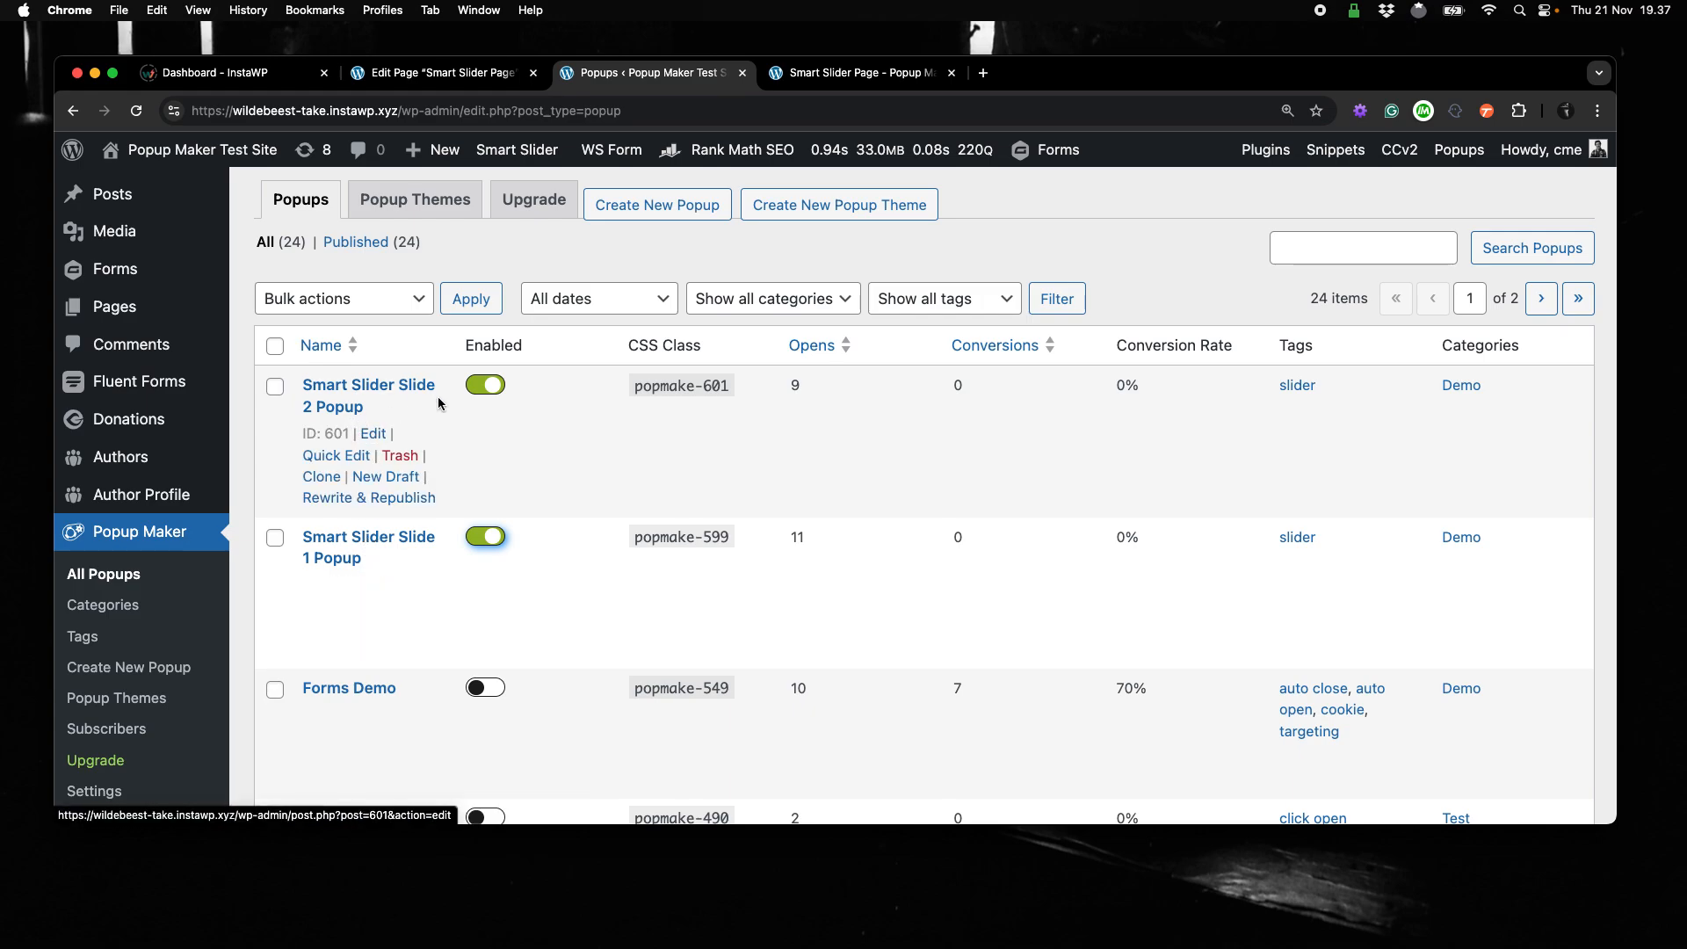
pyautogui.click(485, 384)
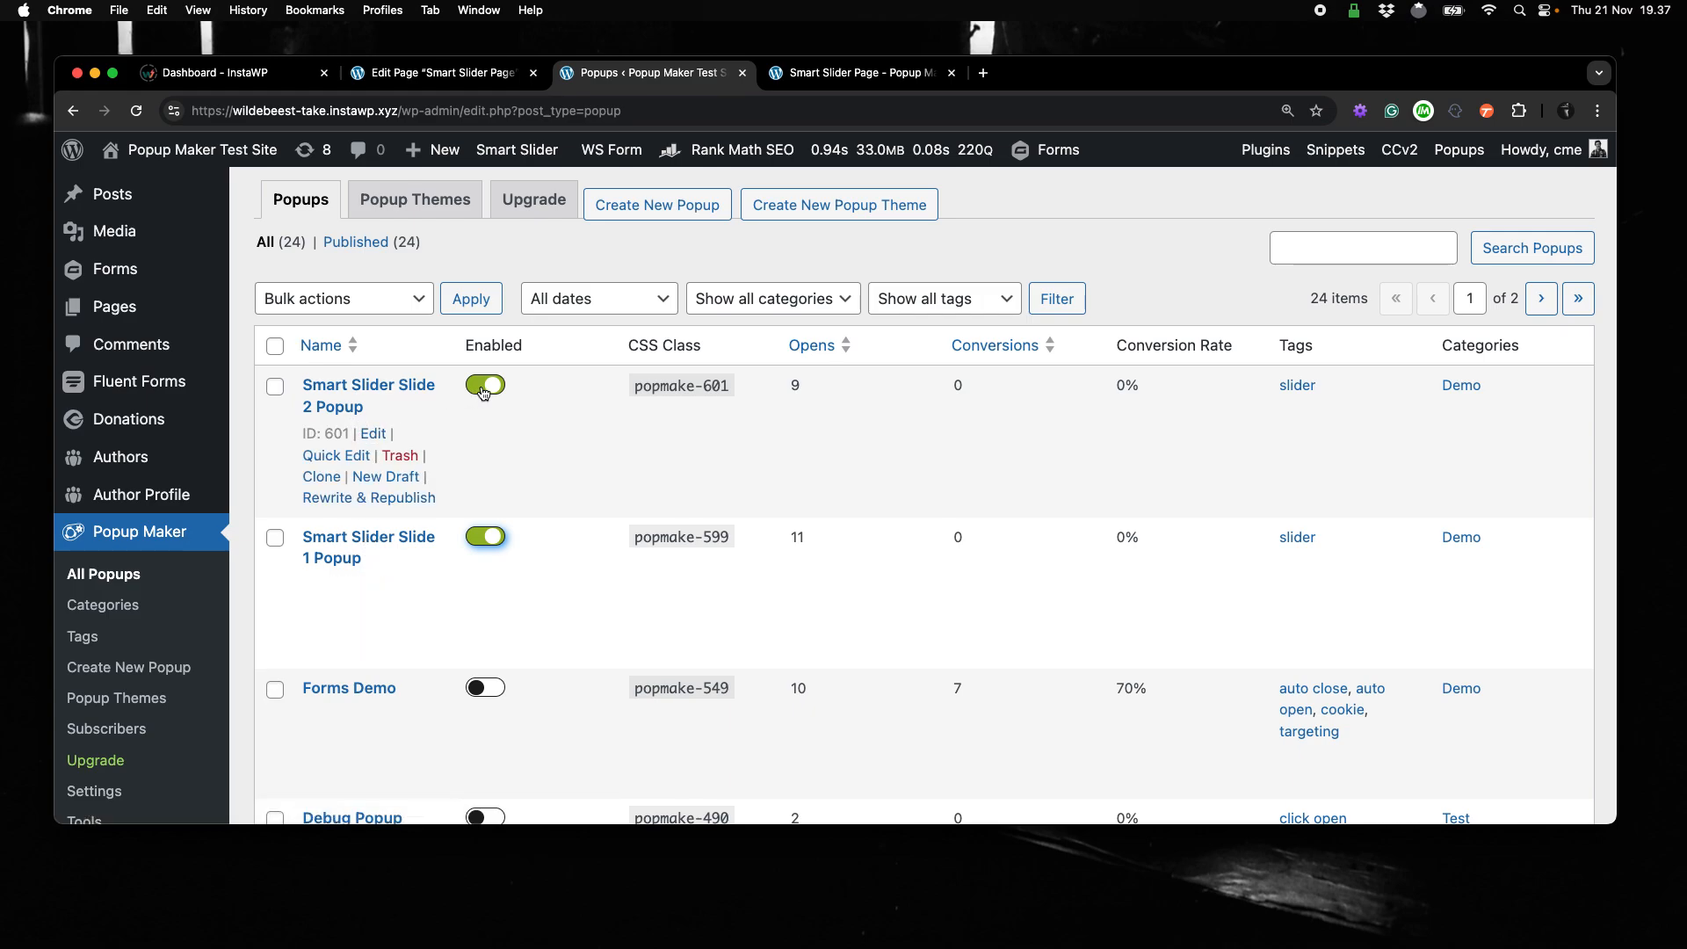
pyautogui.click(481, 539)
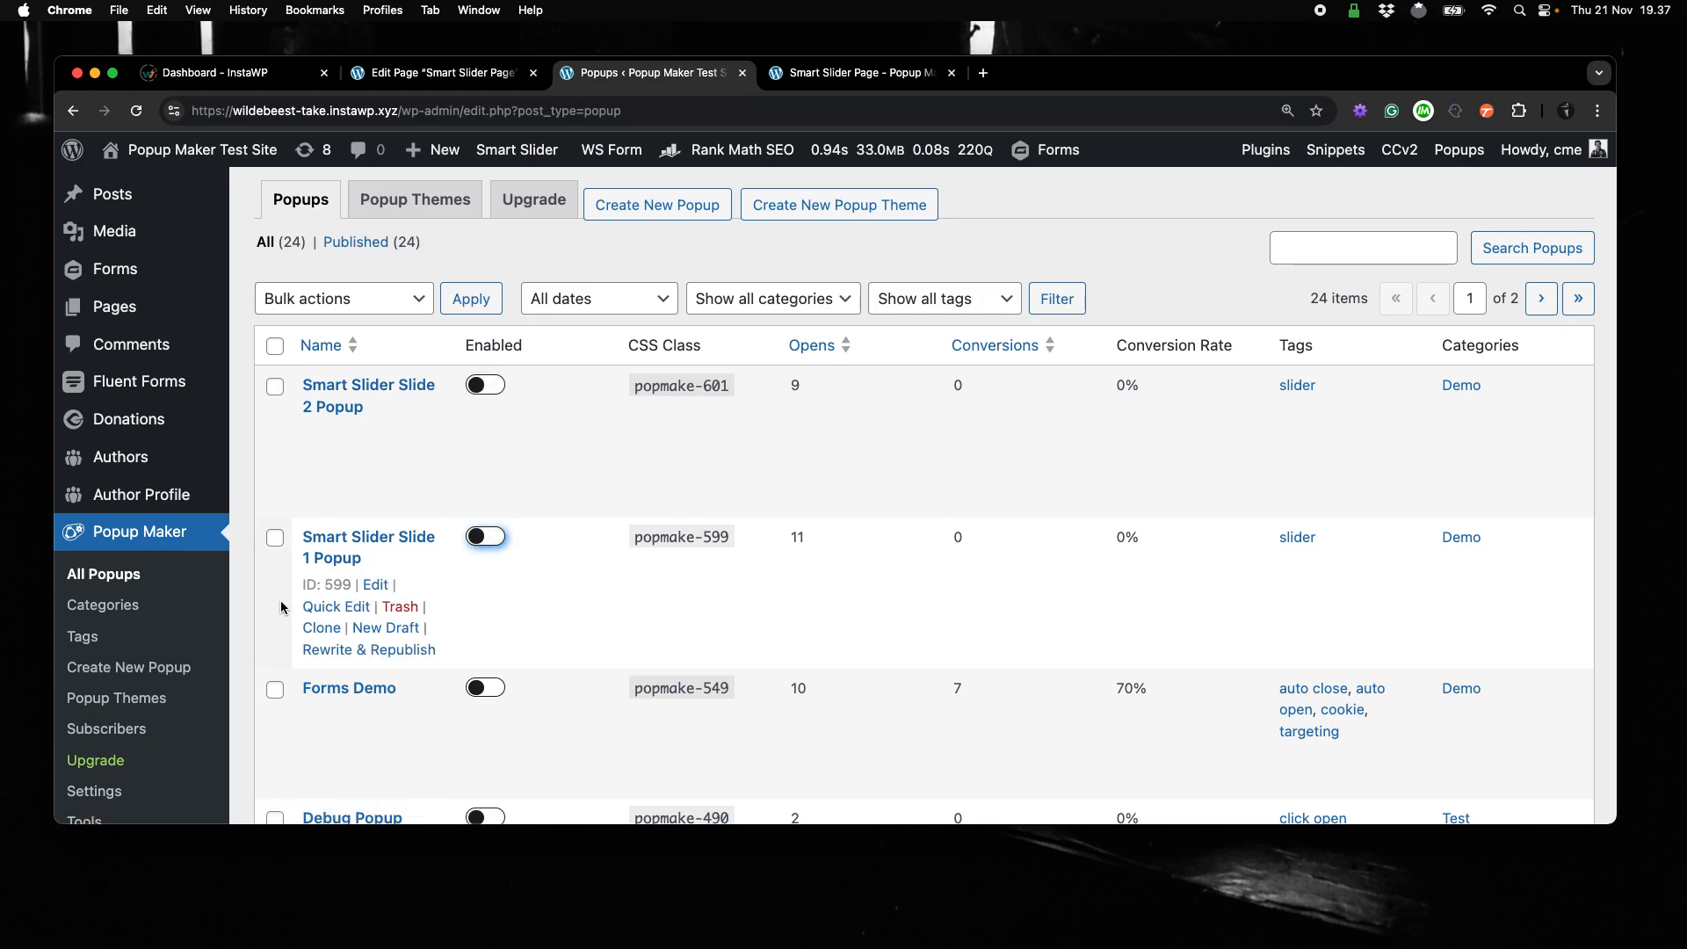
# Open the Smart Slider Slide 1 Popup for editing and delete its existing Click Open trigger.
pyautogui.click(378, 586)
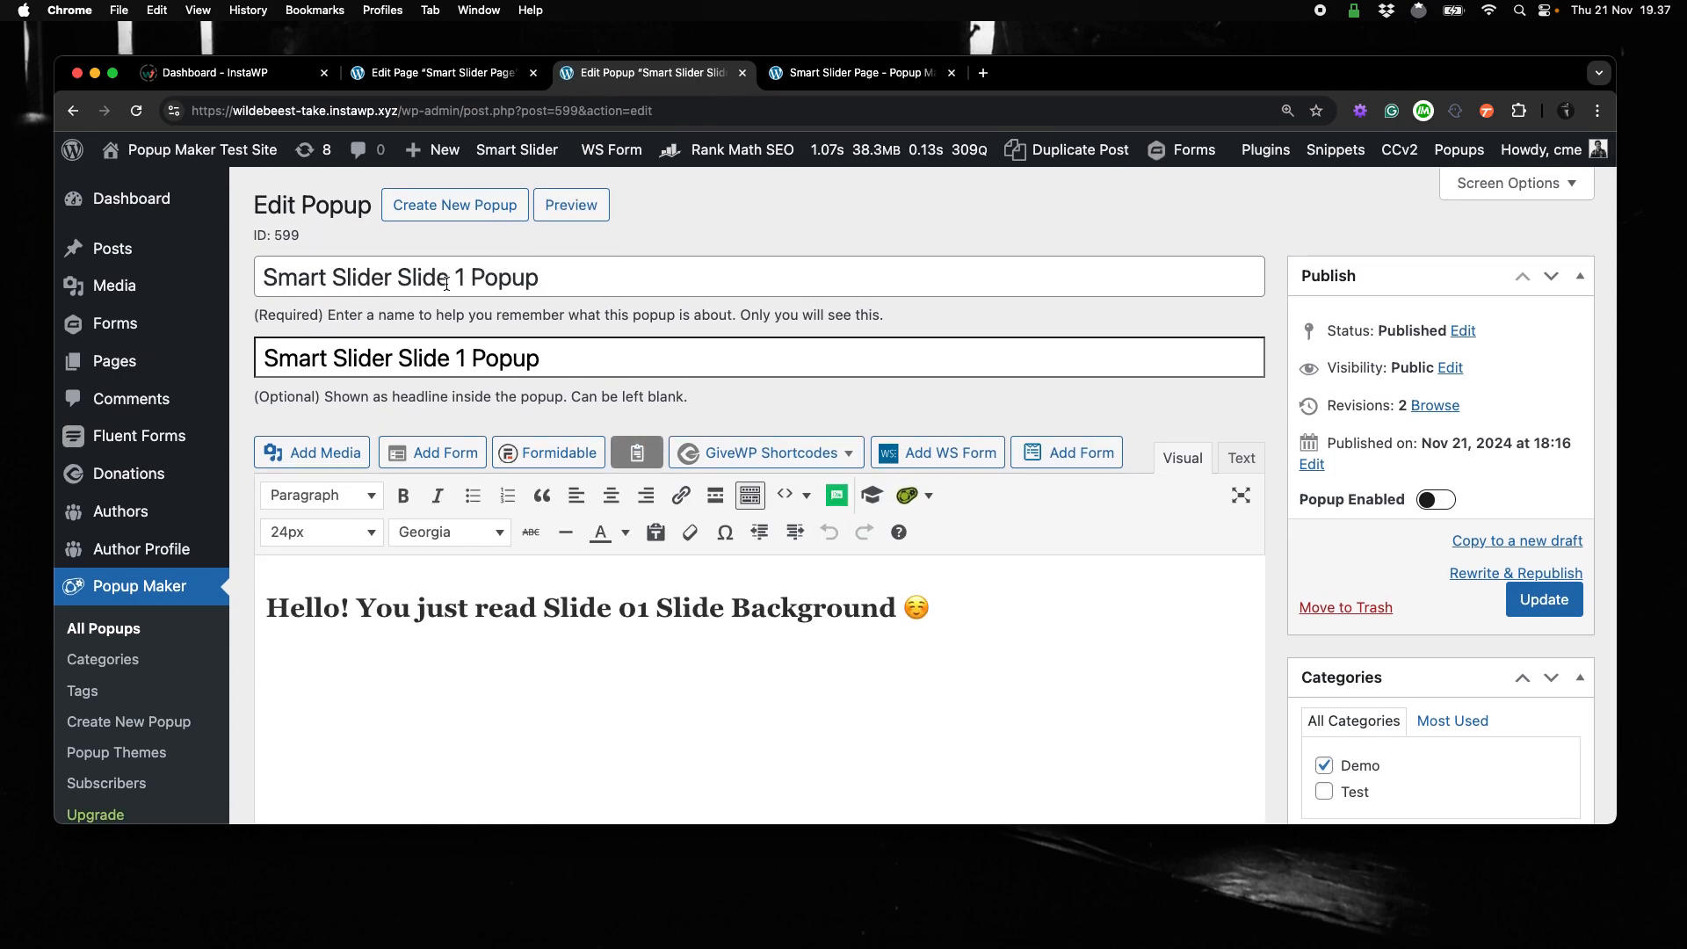
pyautogui.scroll(-3, 545, 391)
pyautogui.scroll(-6, 449, 527)
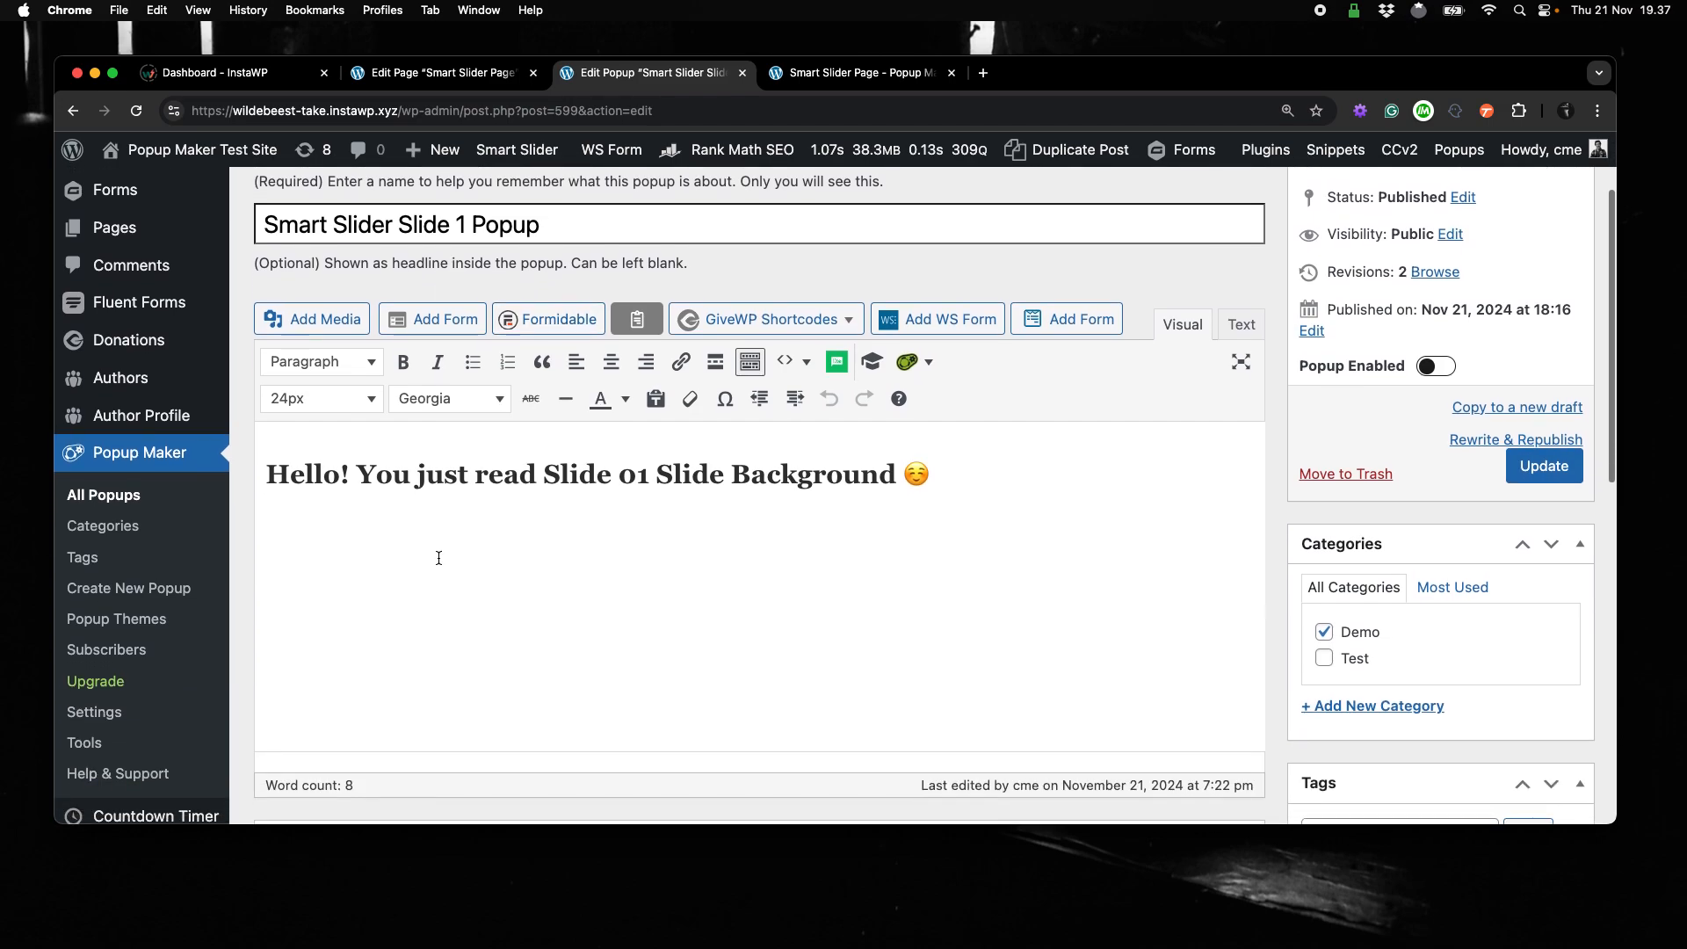
pyautogui.scroll(-2, 819, 564)
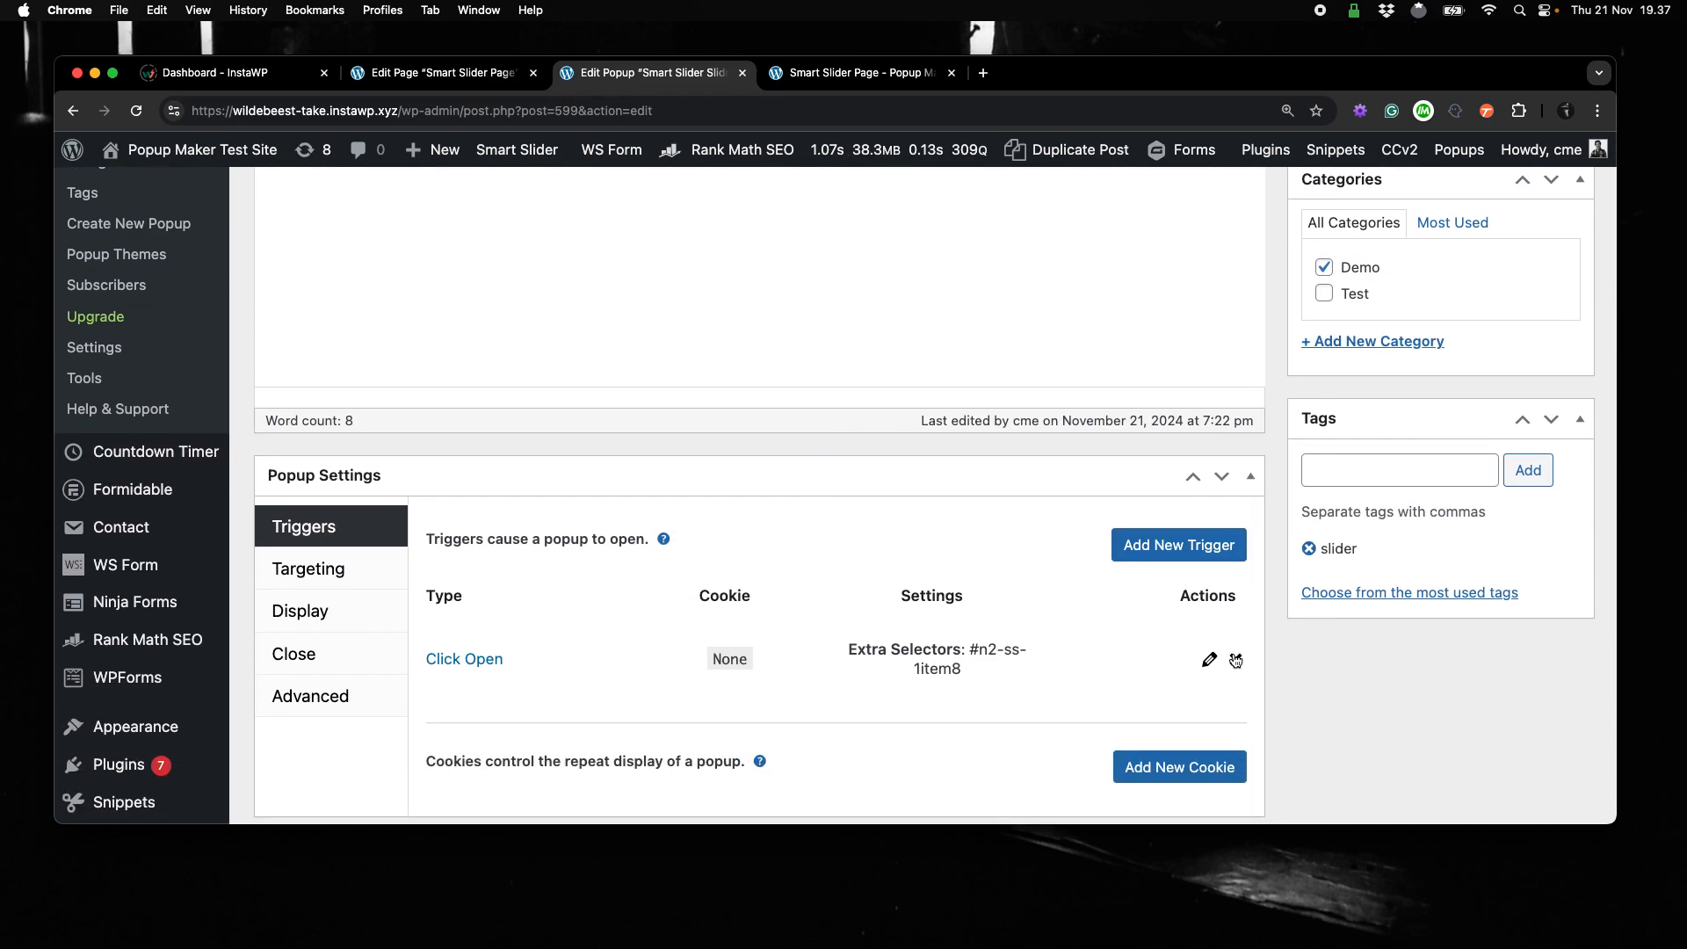
pyautogui.click(1235, 661)
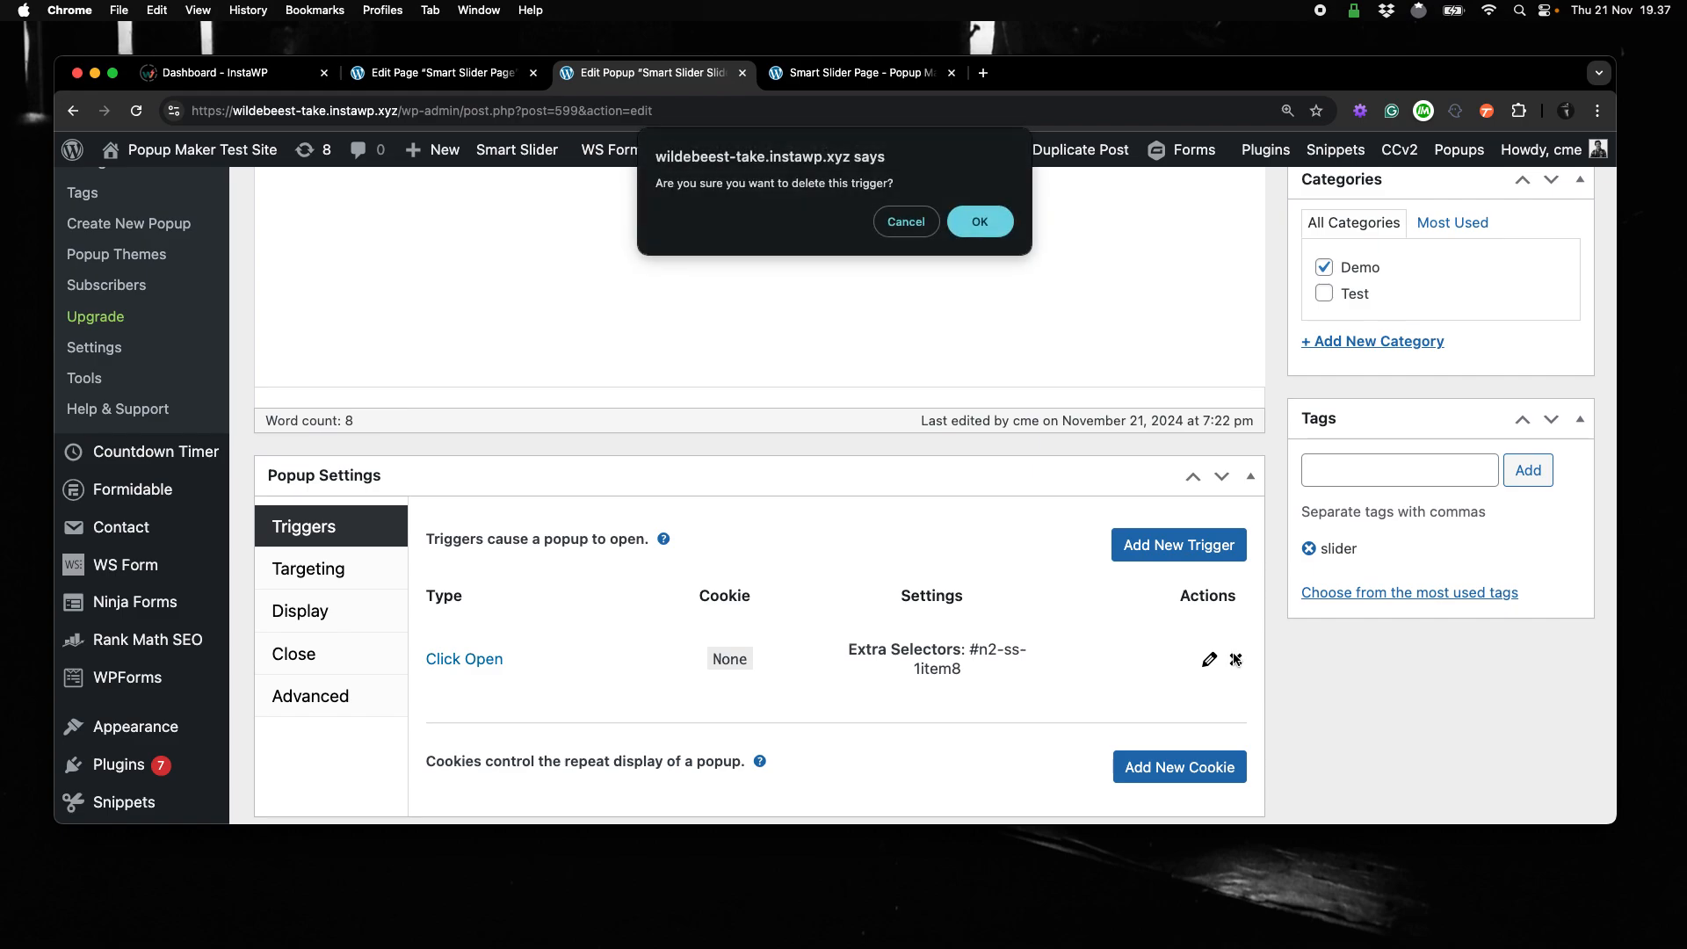
pyautogui.click(977, 221)
pyautogui.scroll(-3, 830, 558)
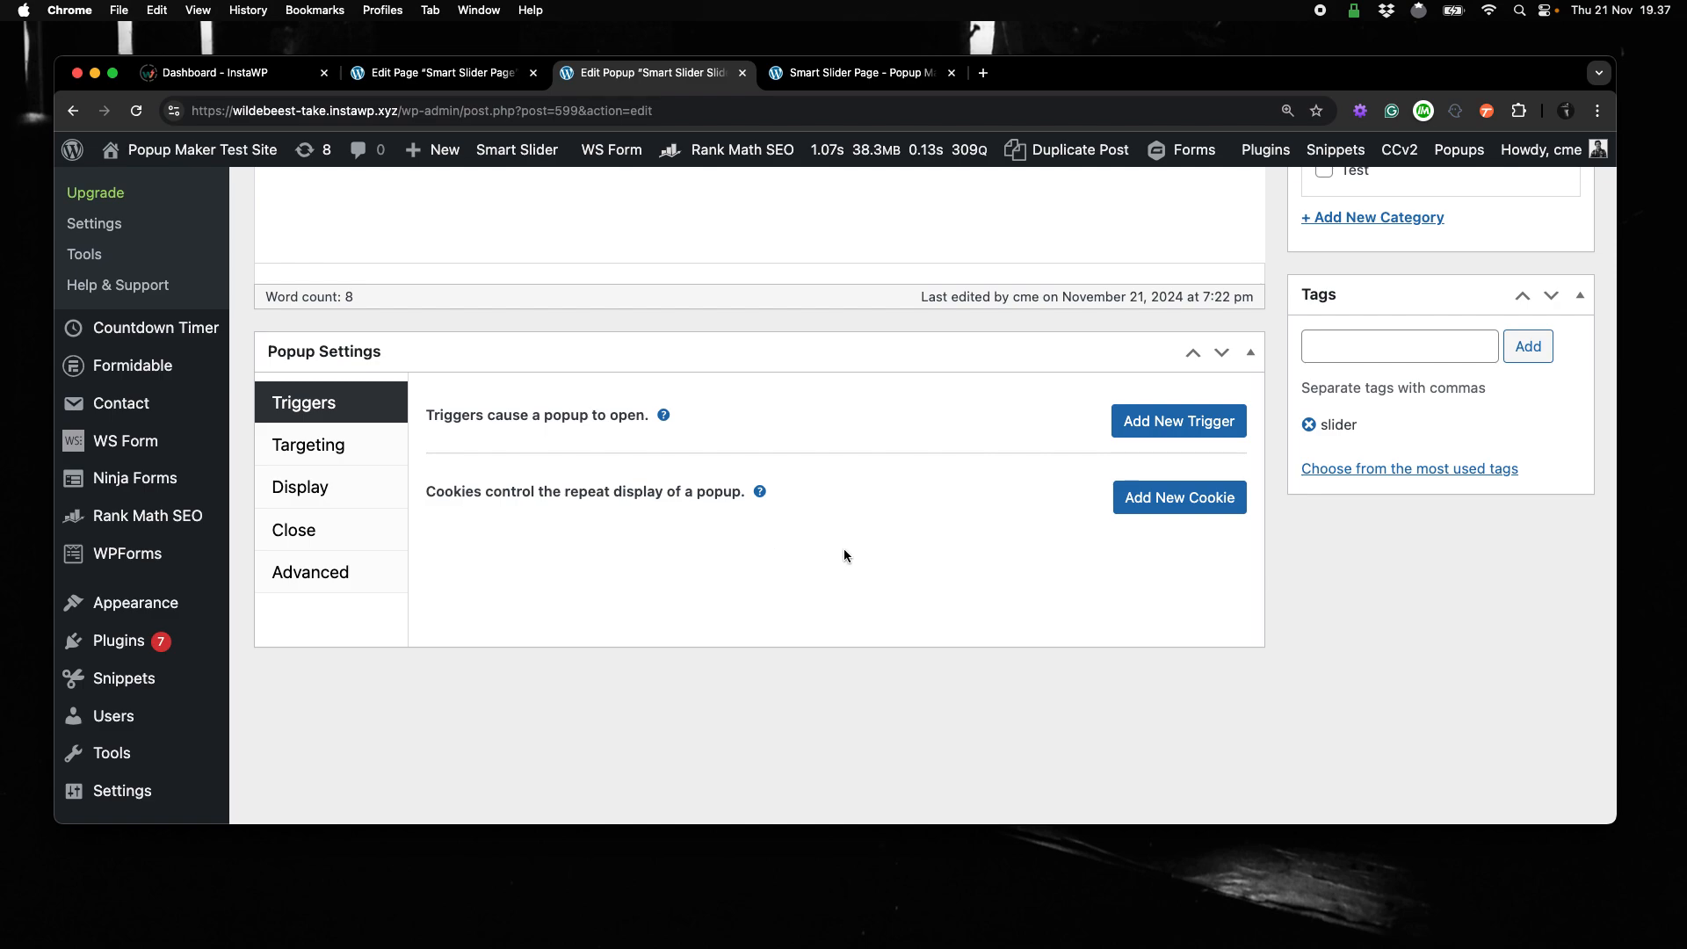
# Start a new Click Open trigger for the popup with the cookie prevention option turned off.
pyautogui.scroll(1, 843, 548)
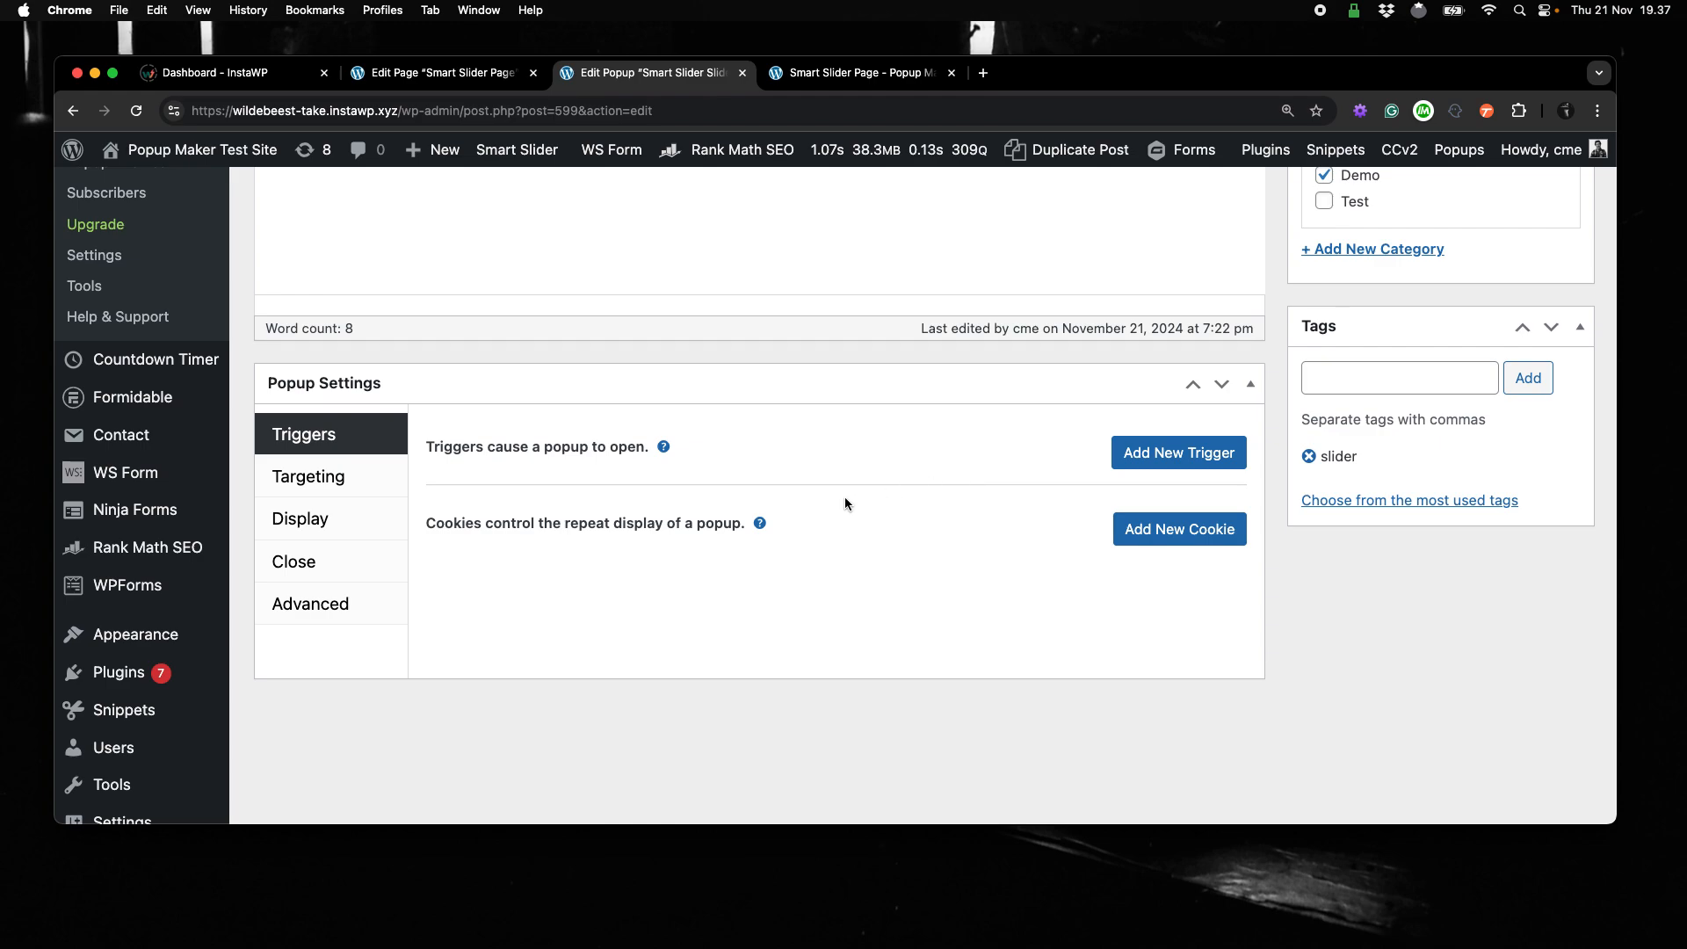
pyautogui.scroll(3, 845, 503)
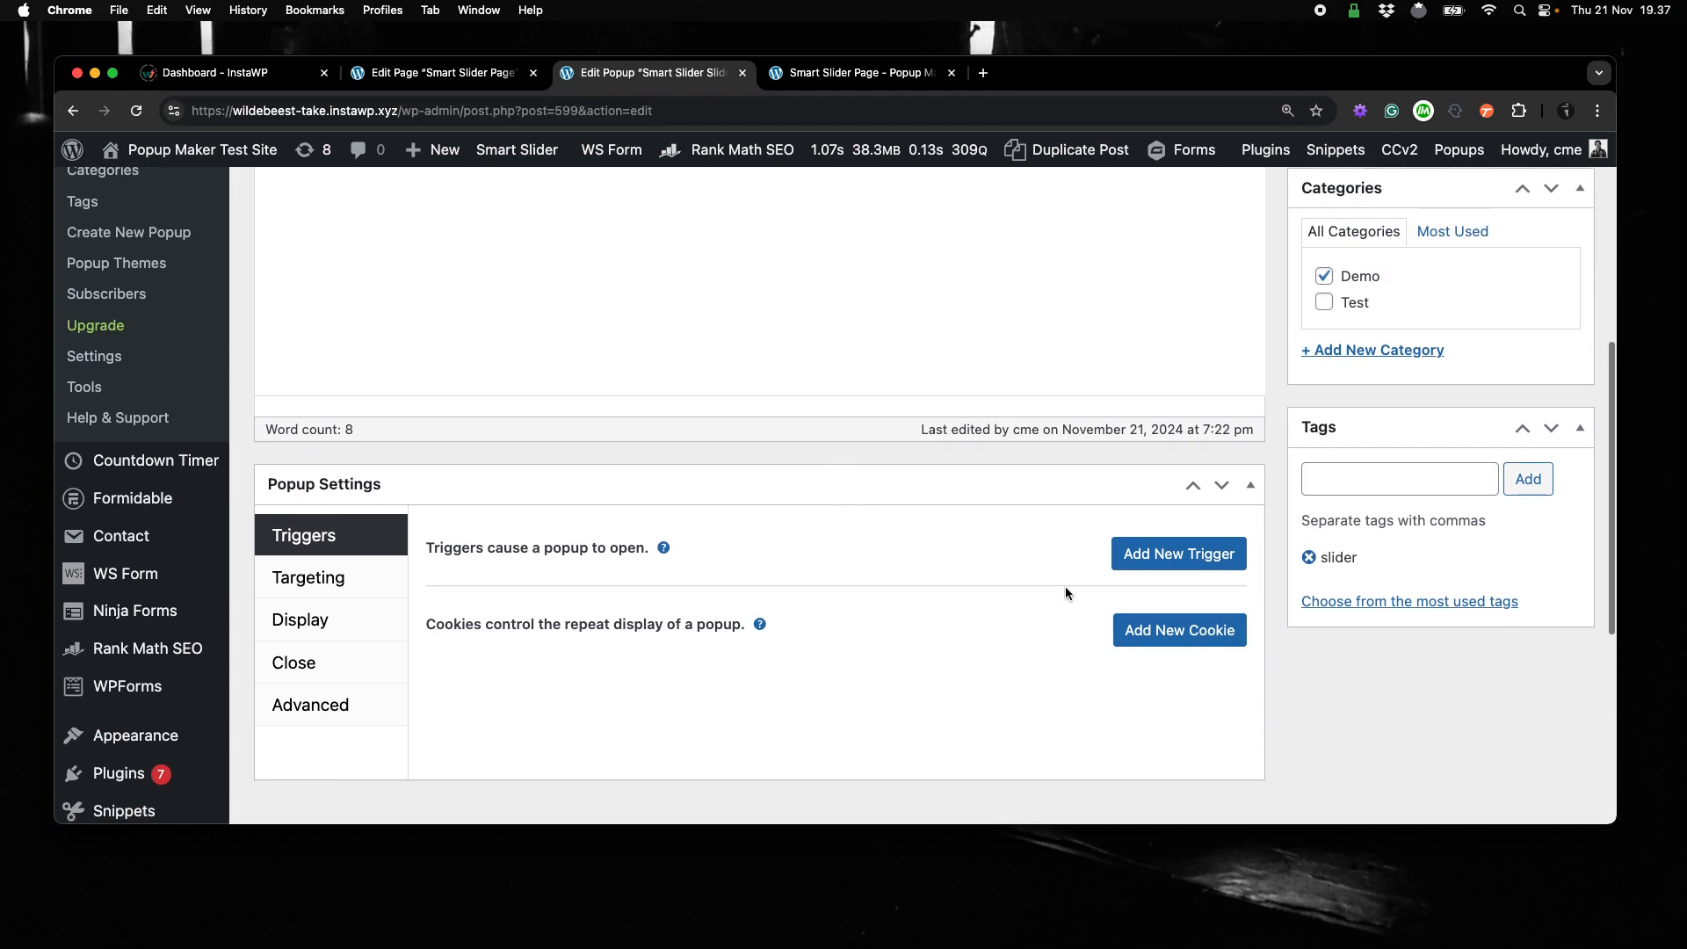
pyautogui.click(1144, 553)
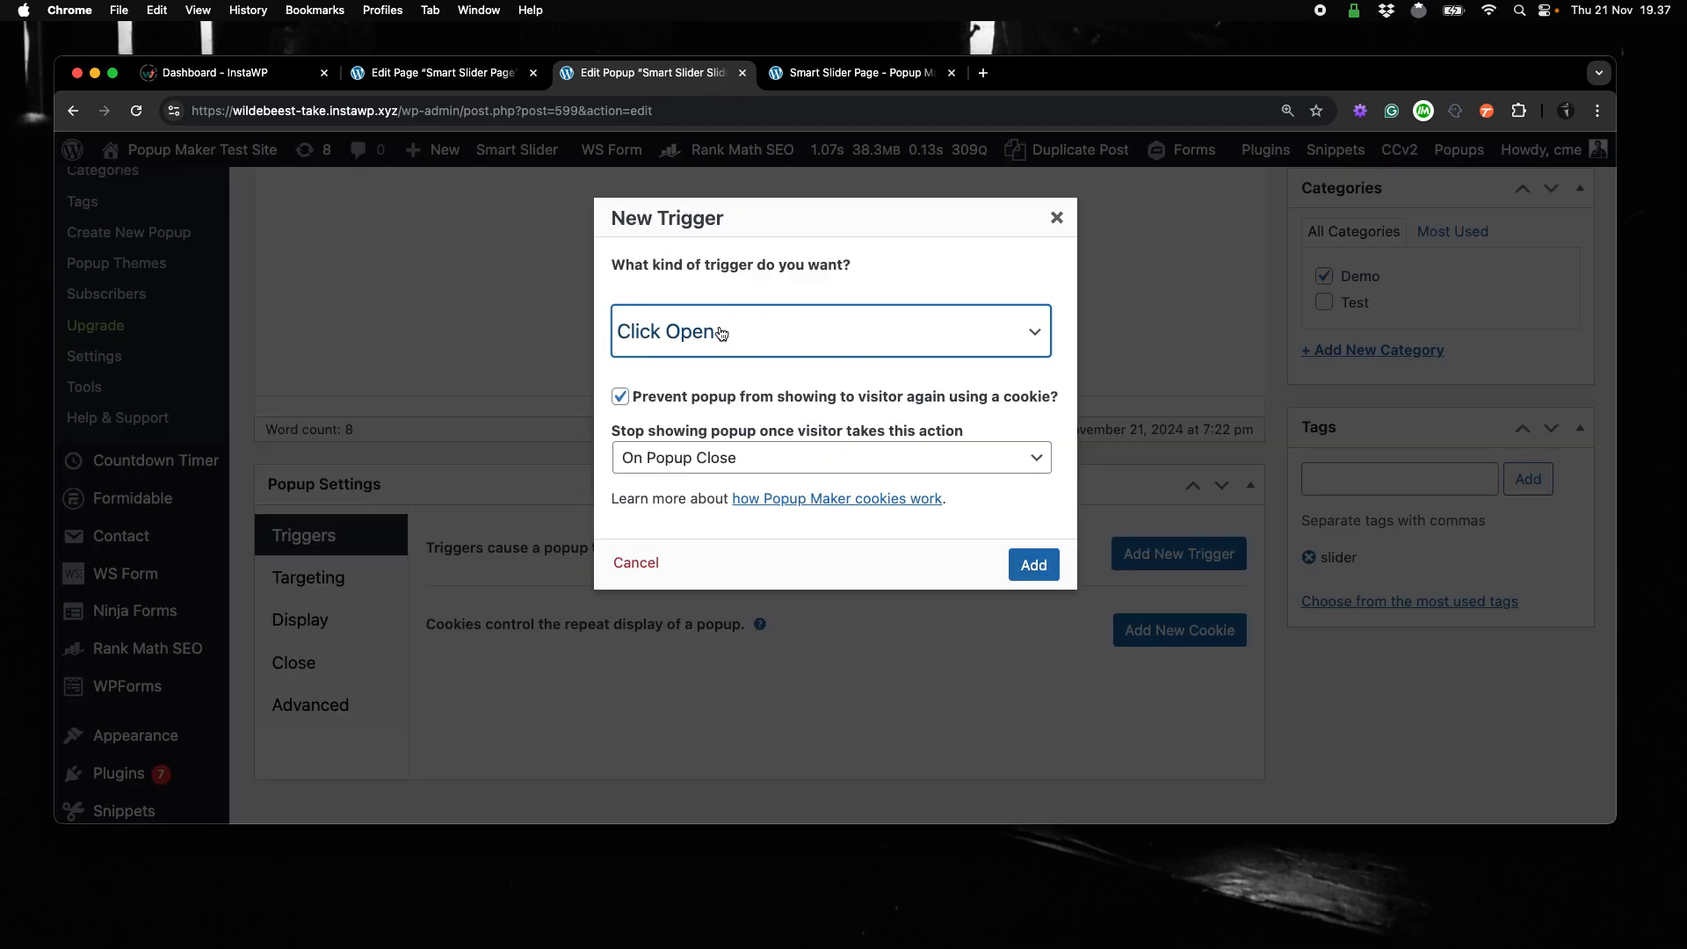
pyautogui.click(620, 396)
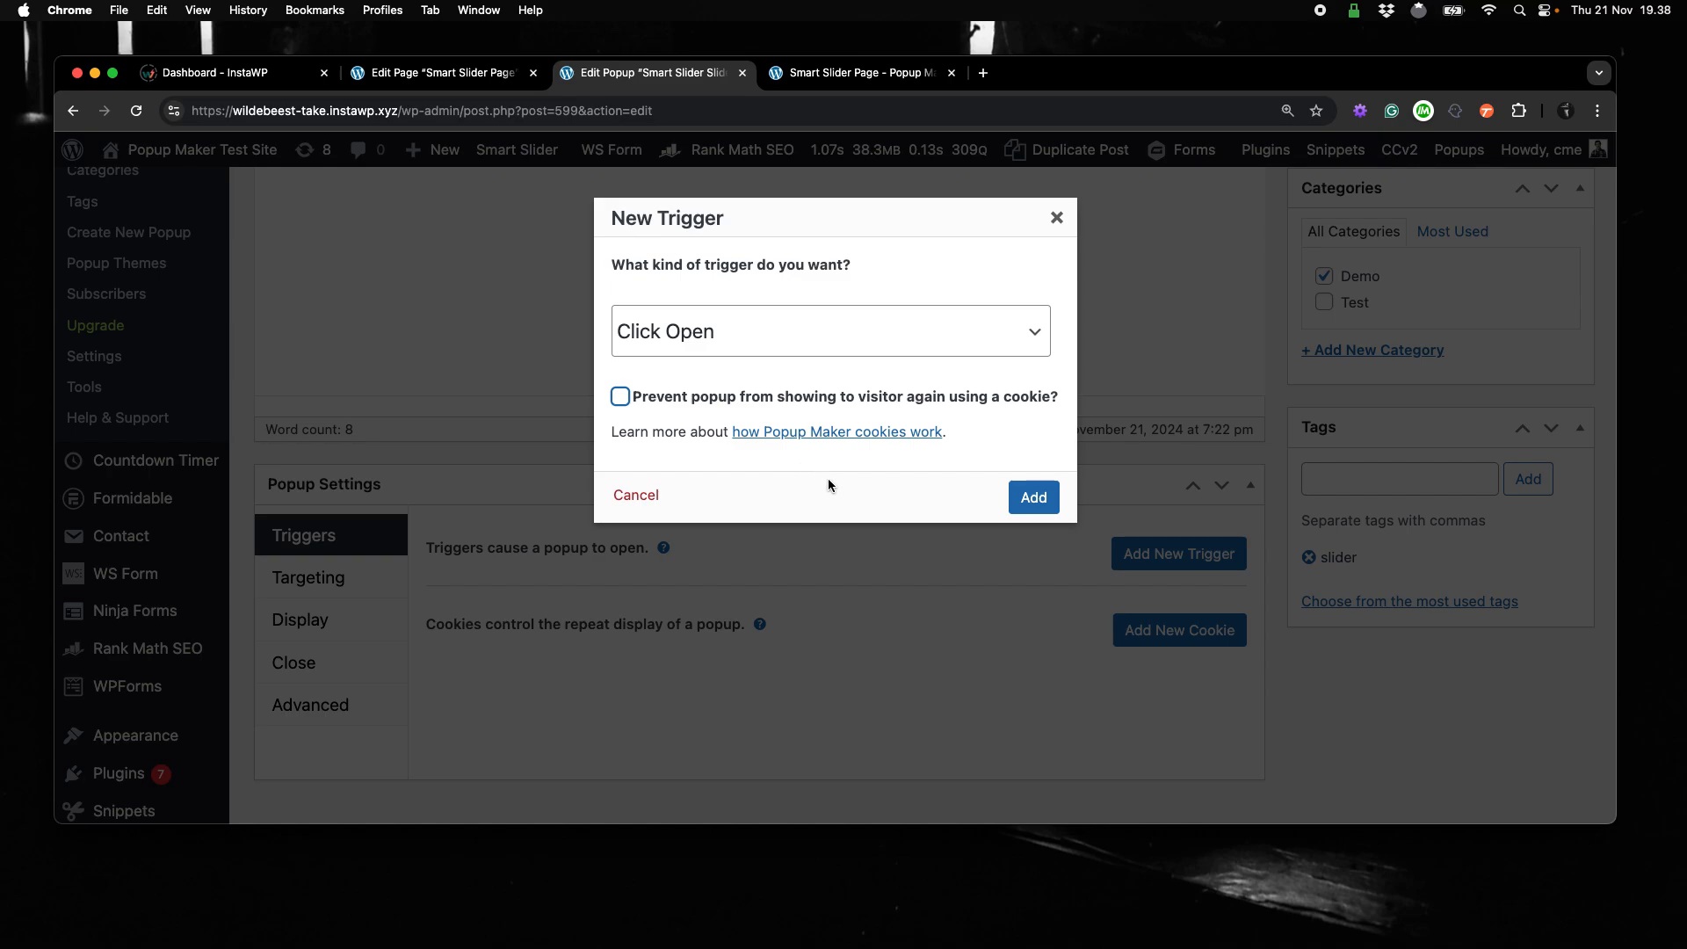
pyautogui.click(1024, 497)
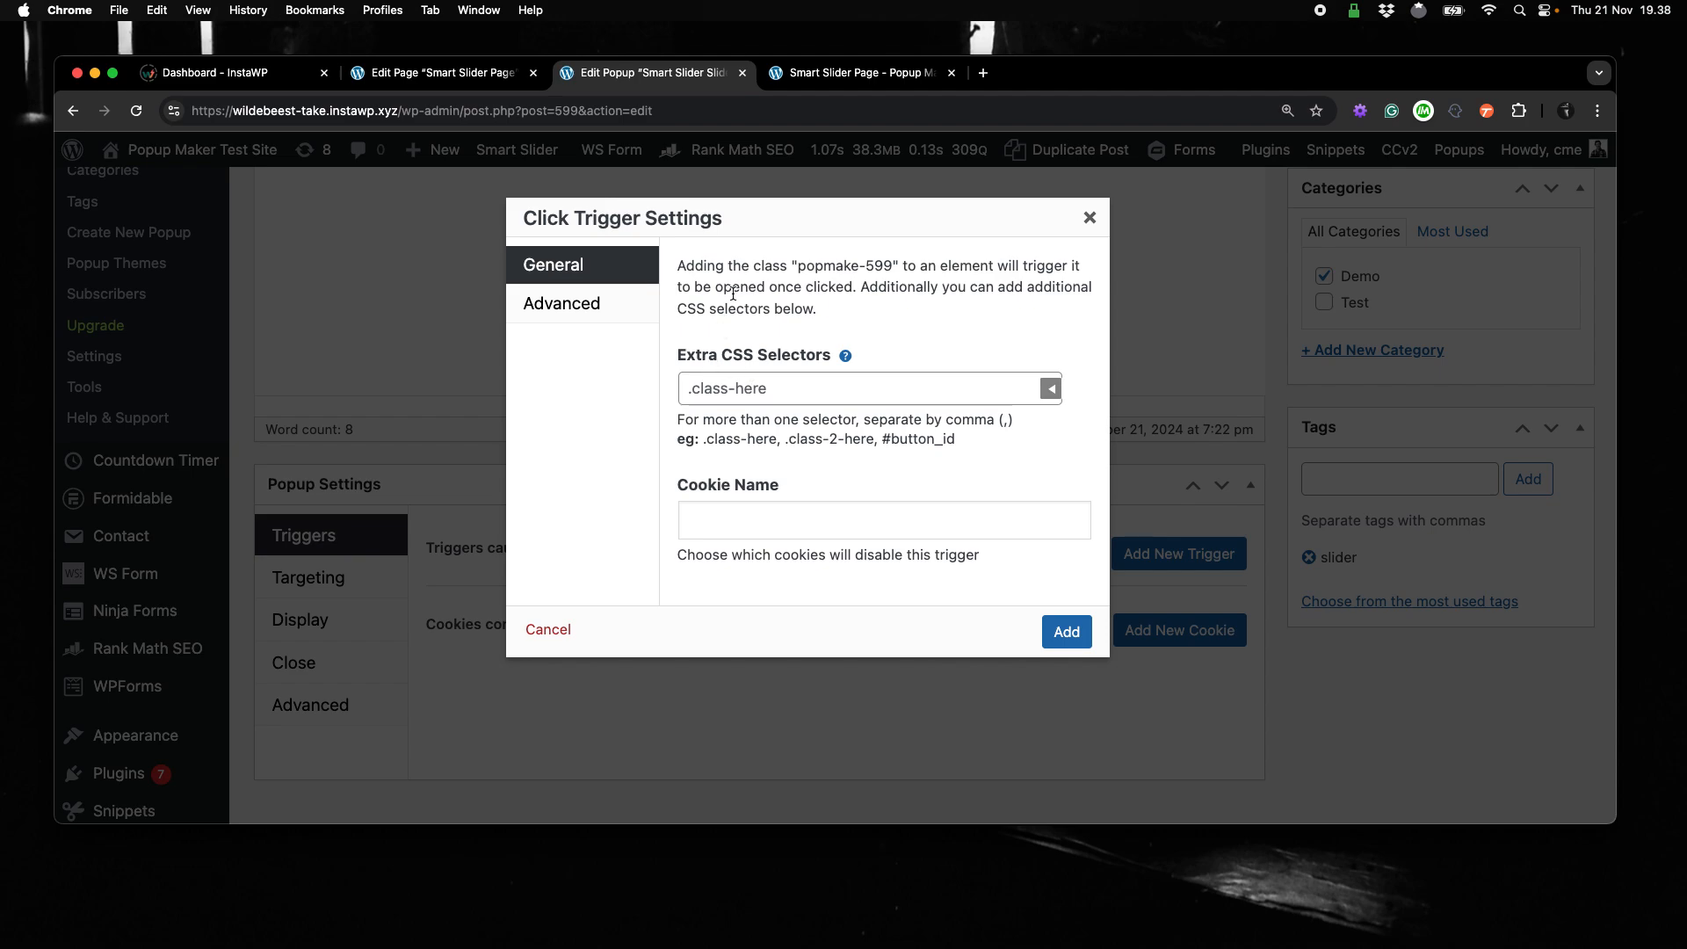
# Bring the live Smart Slider page back to slide 01 and reload the page.
pyautogui.click(848, 80)
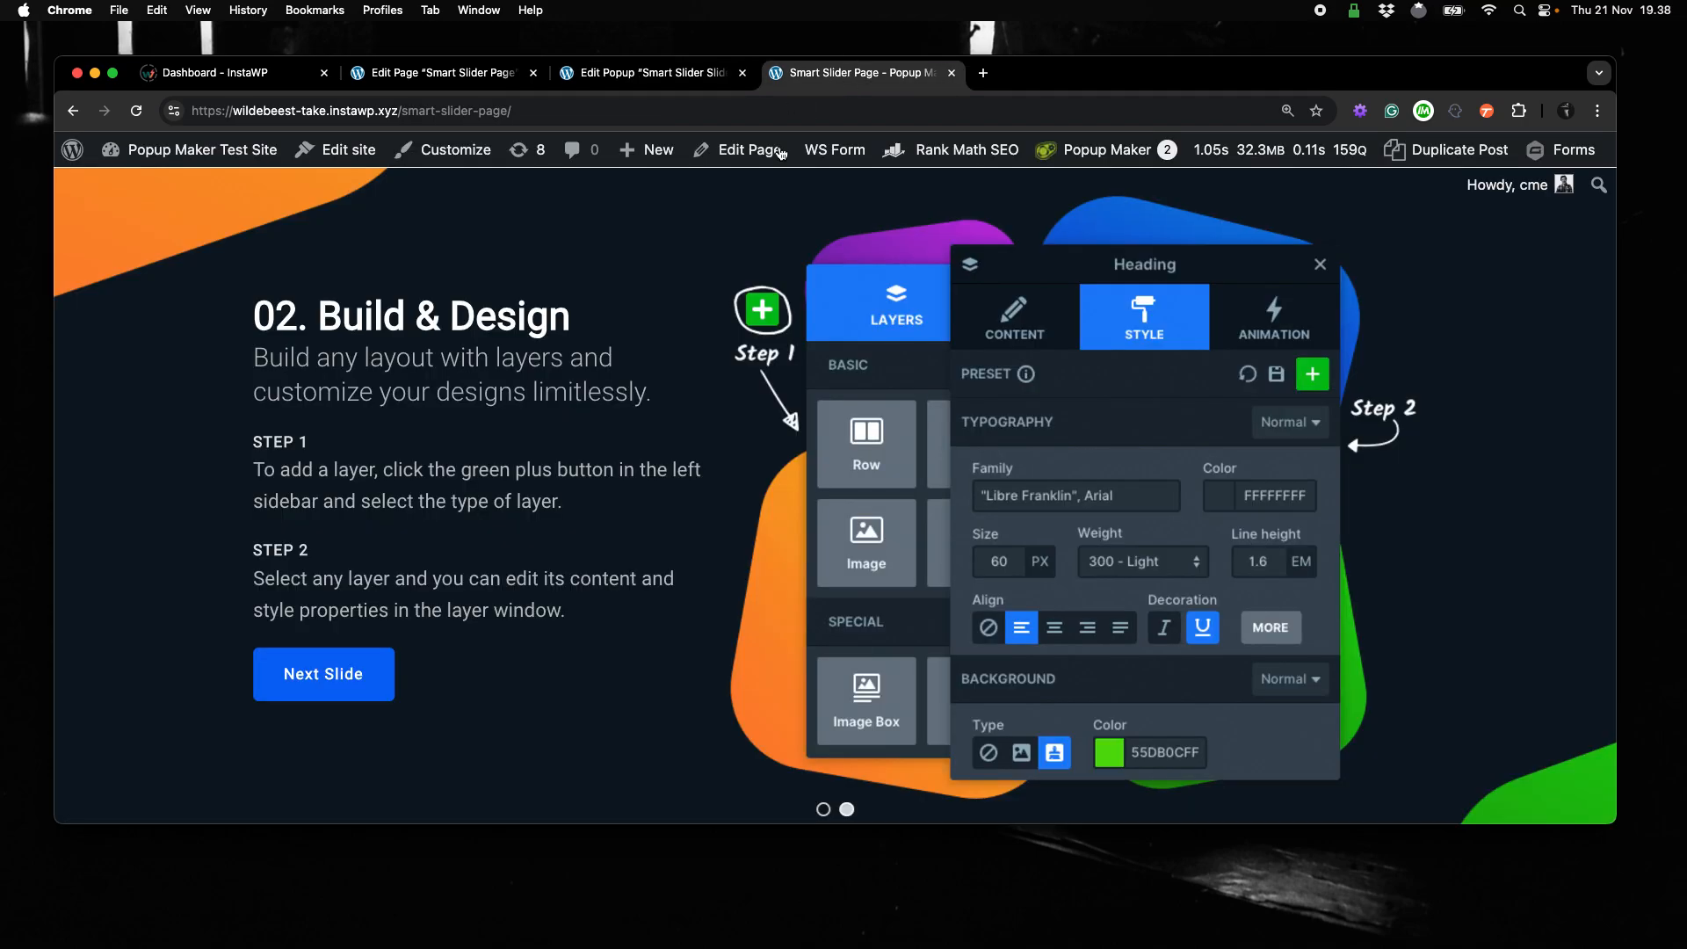
pyautogui.click(327, 675)
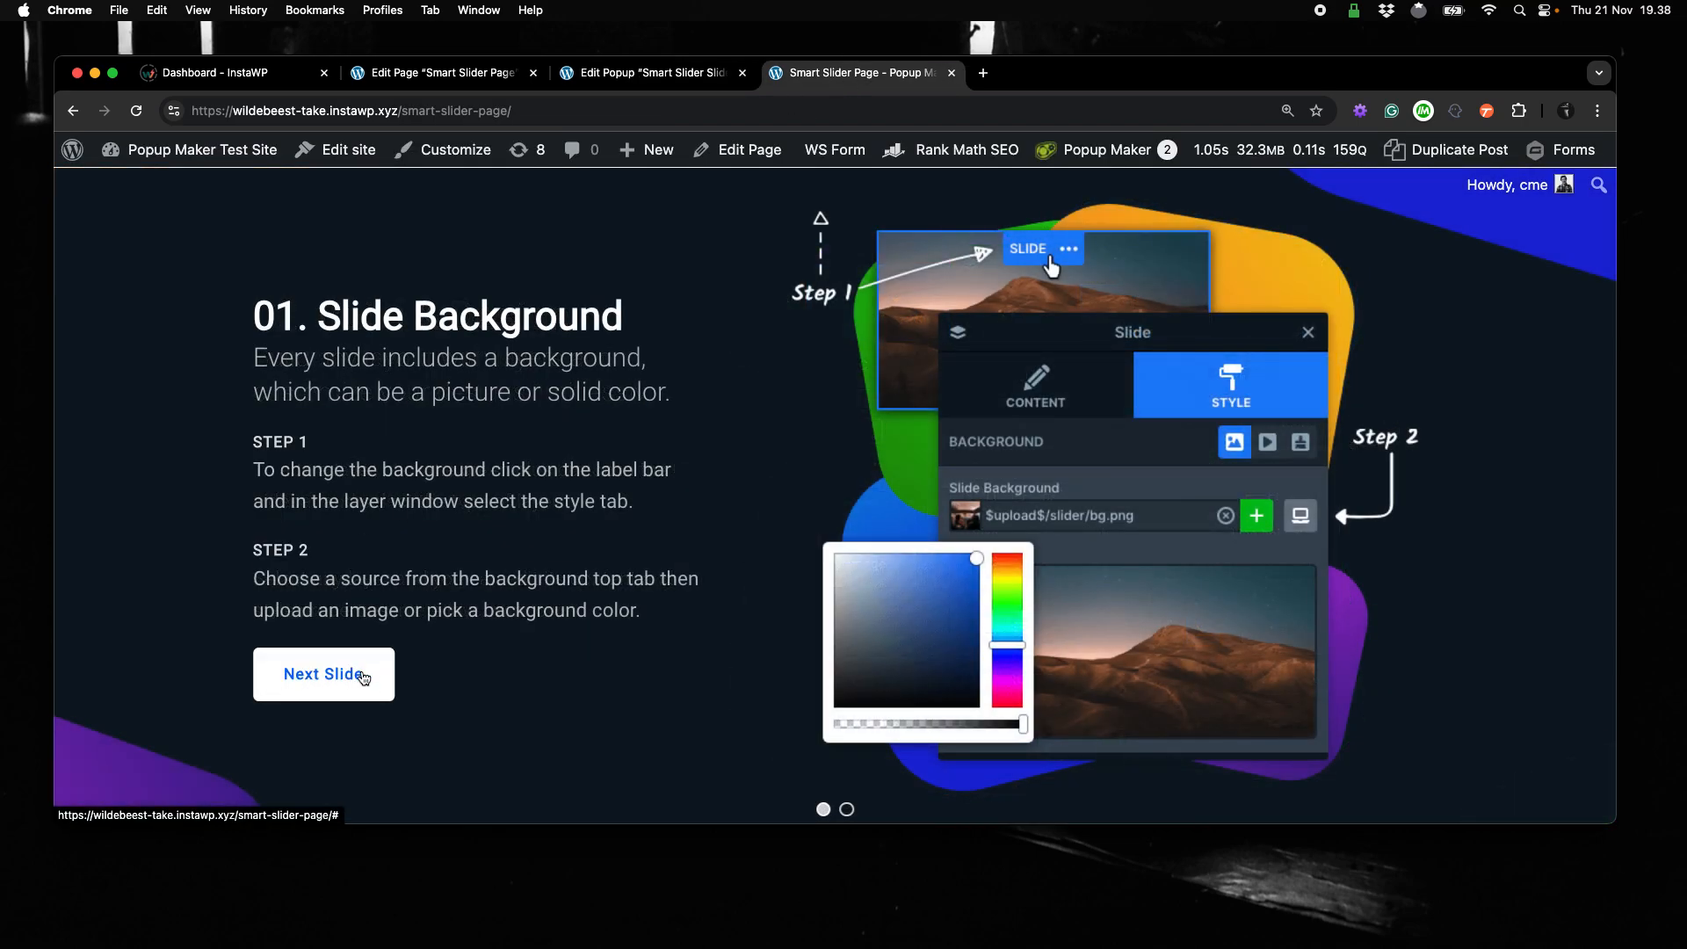
pyautogui.click(759, 105)
pyautogui.press('Return')
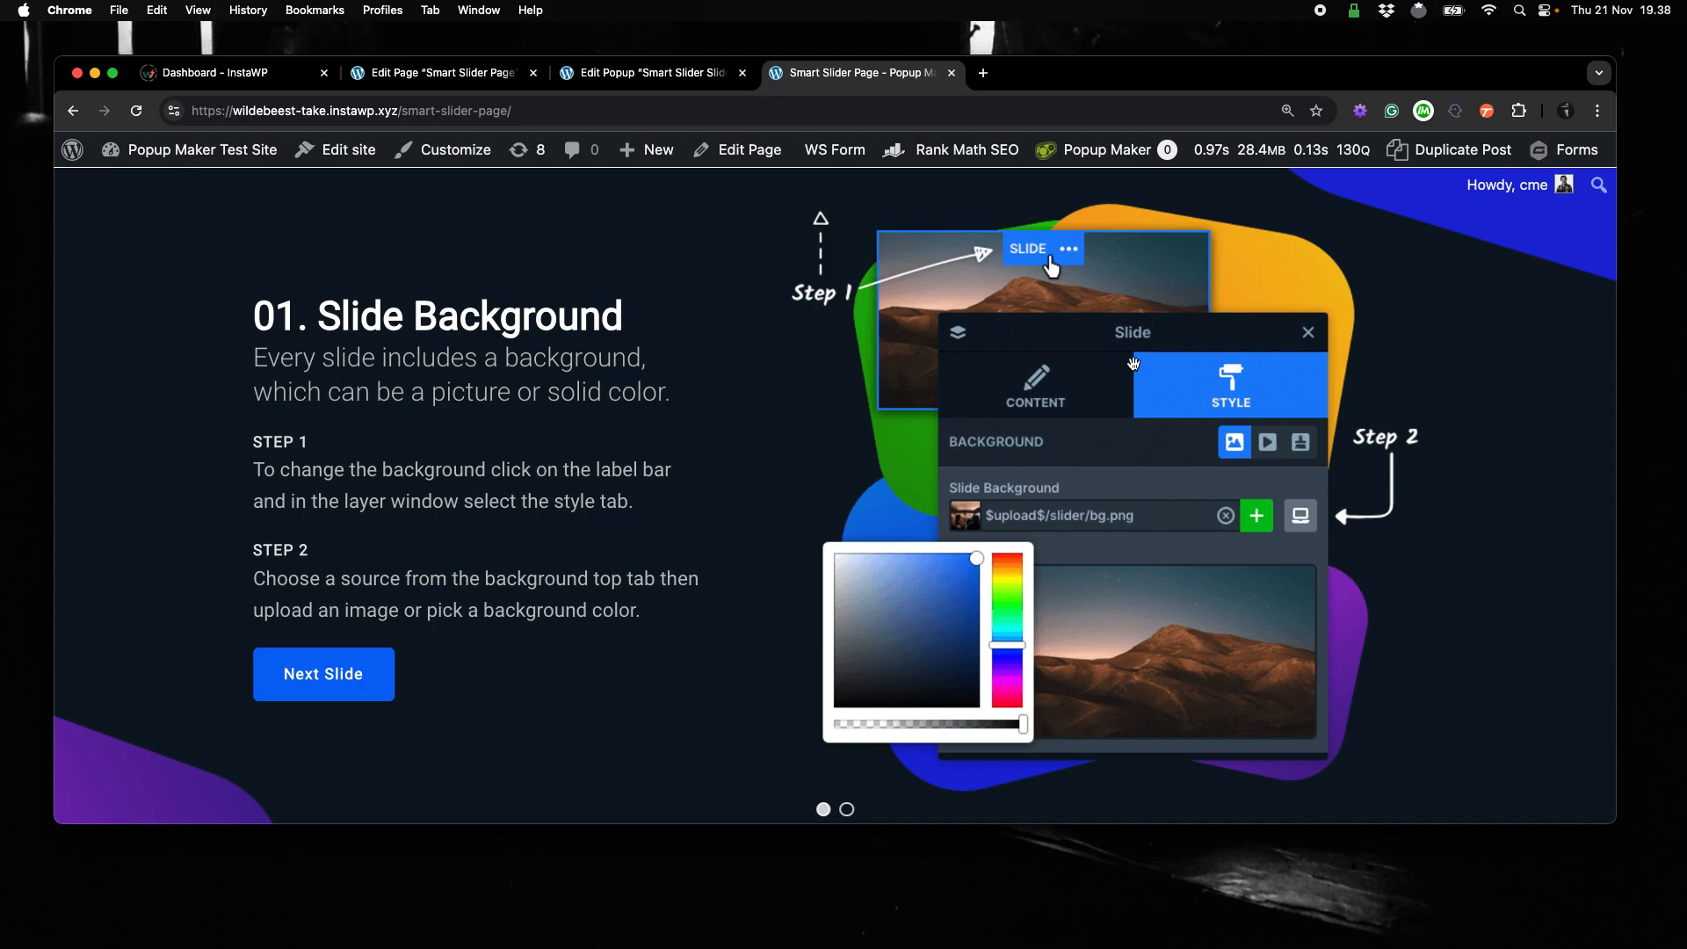
pyautogui.scroll(1, 495, 510)
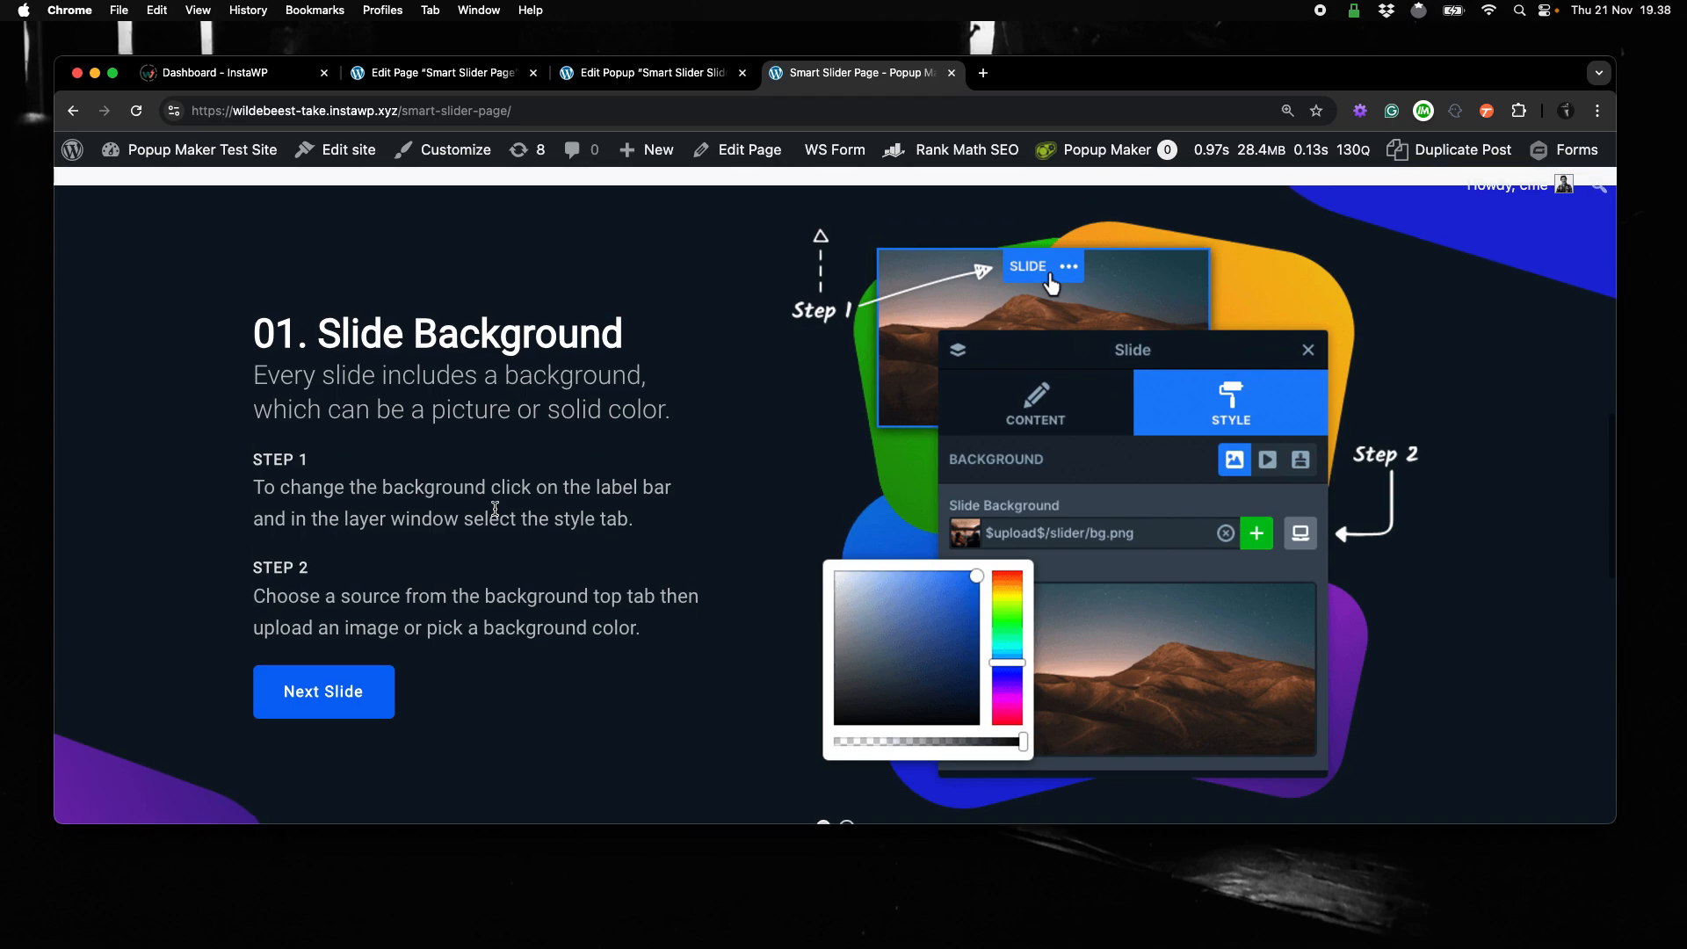
pyautogui.scroll(-2, 494, 510)
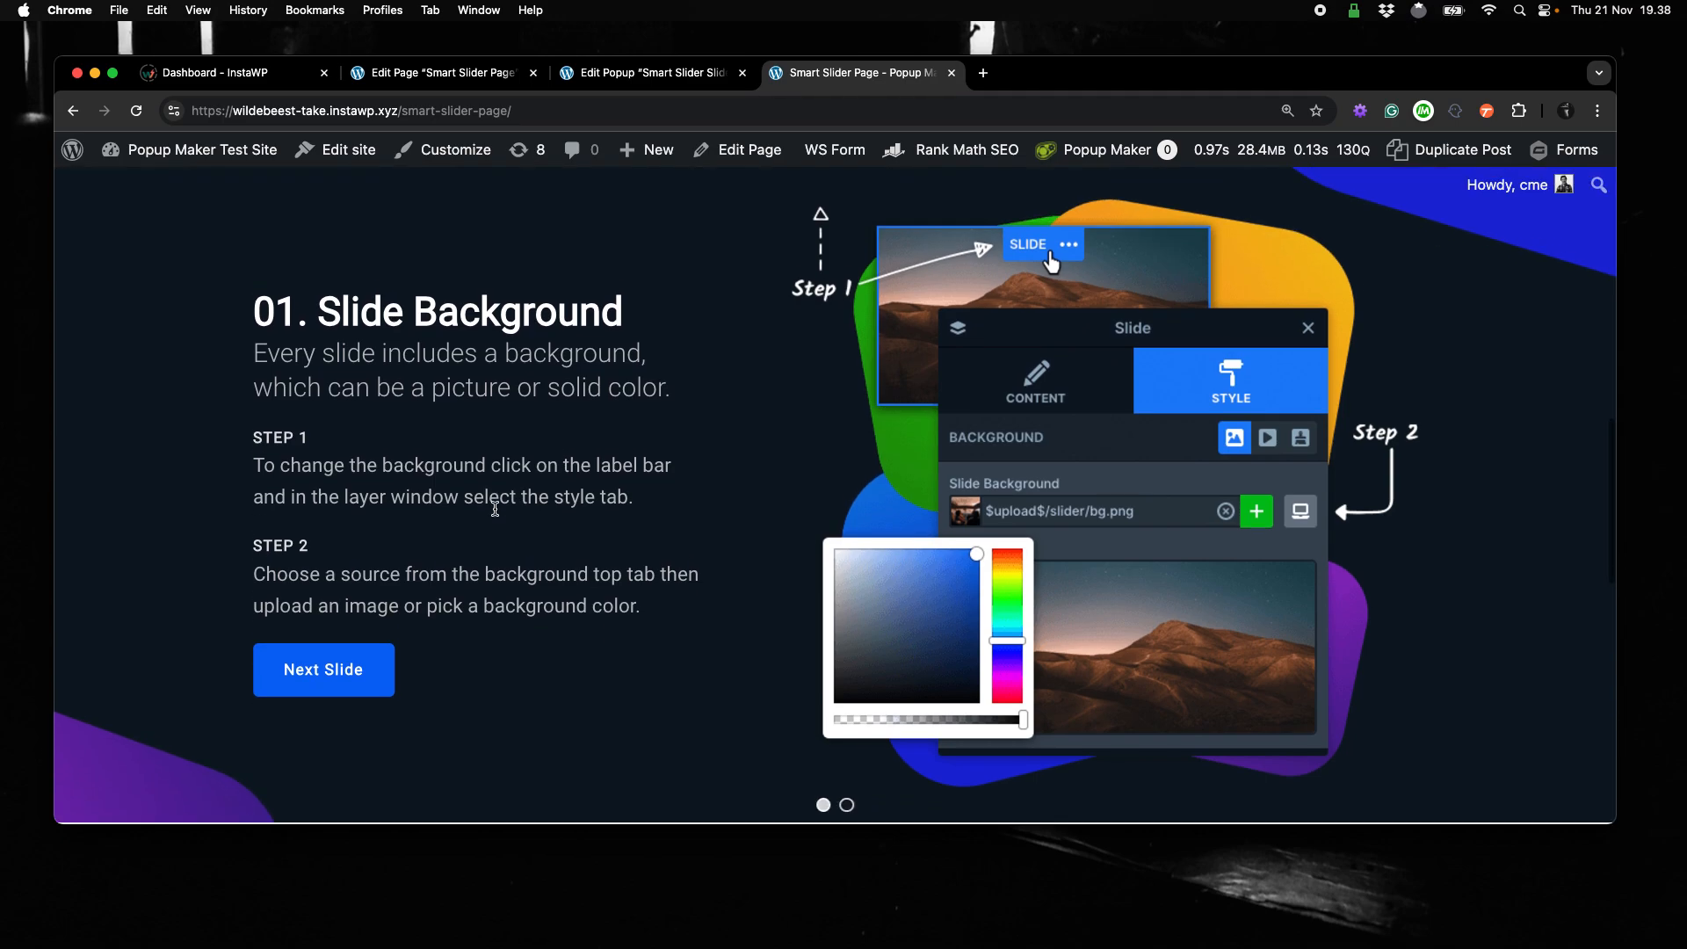
# Use Popup Maker's Get Selector tool on slide 01 of the live page and copy the slide's CSS selector.
pyautogui.moveTo(1085, 158)
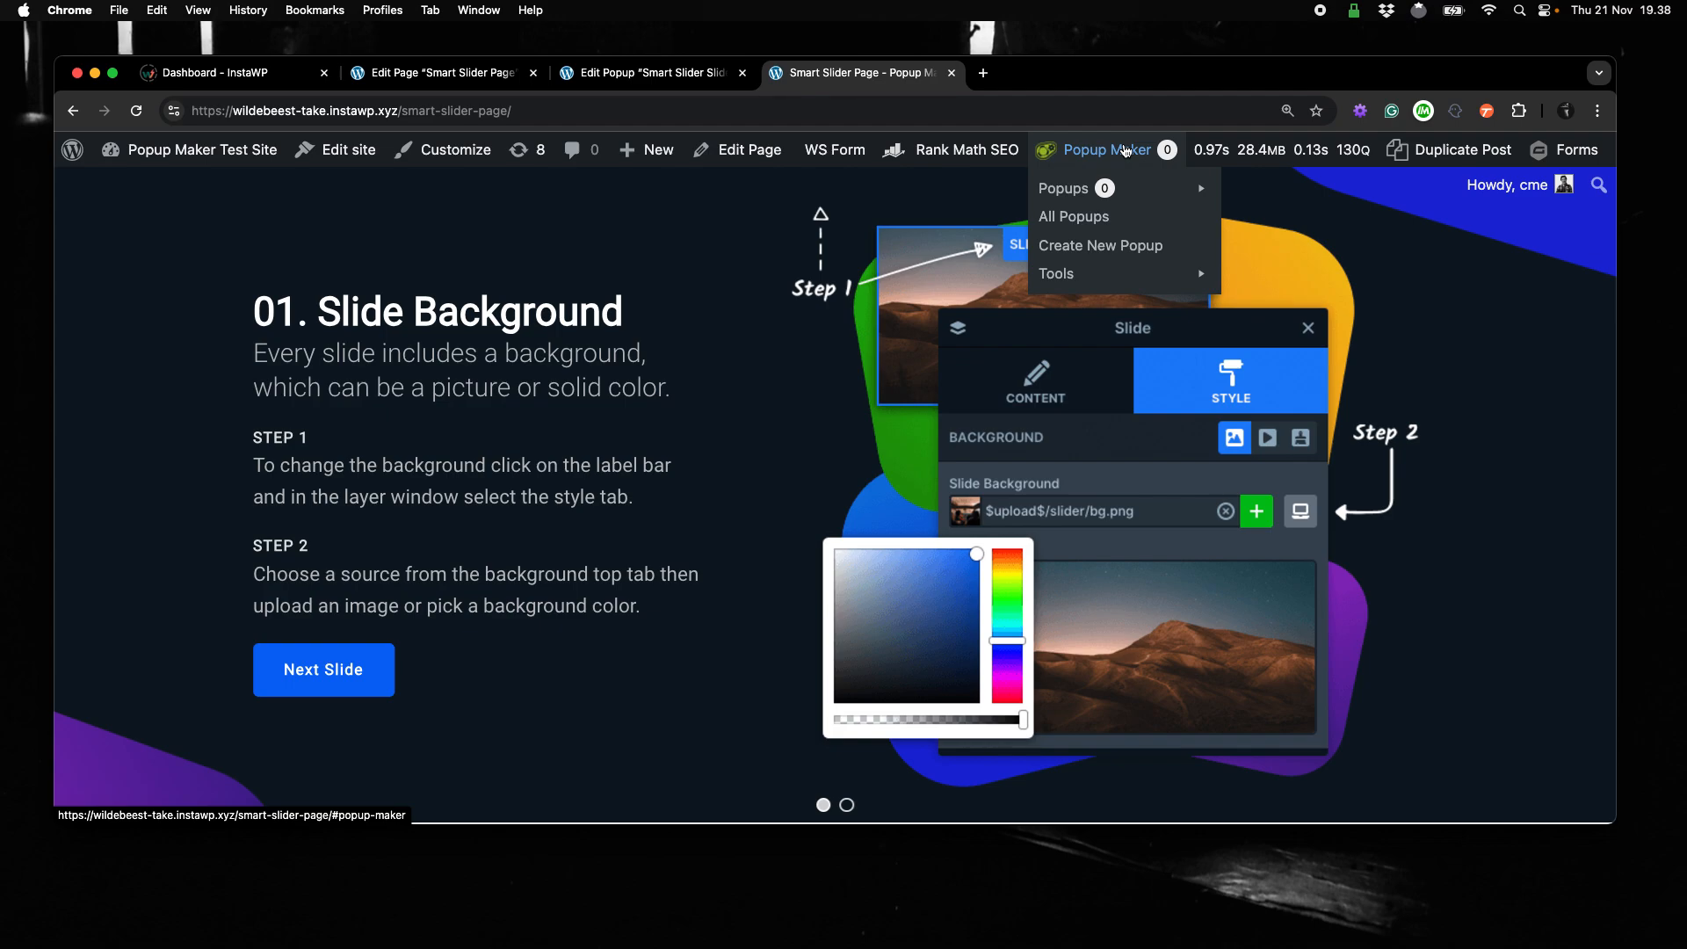
pyautogui.moveTo(1067, 277)
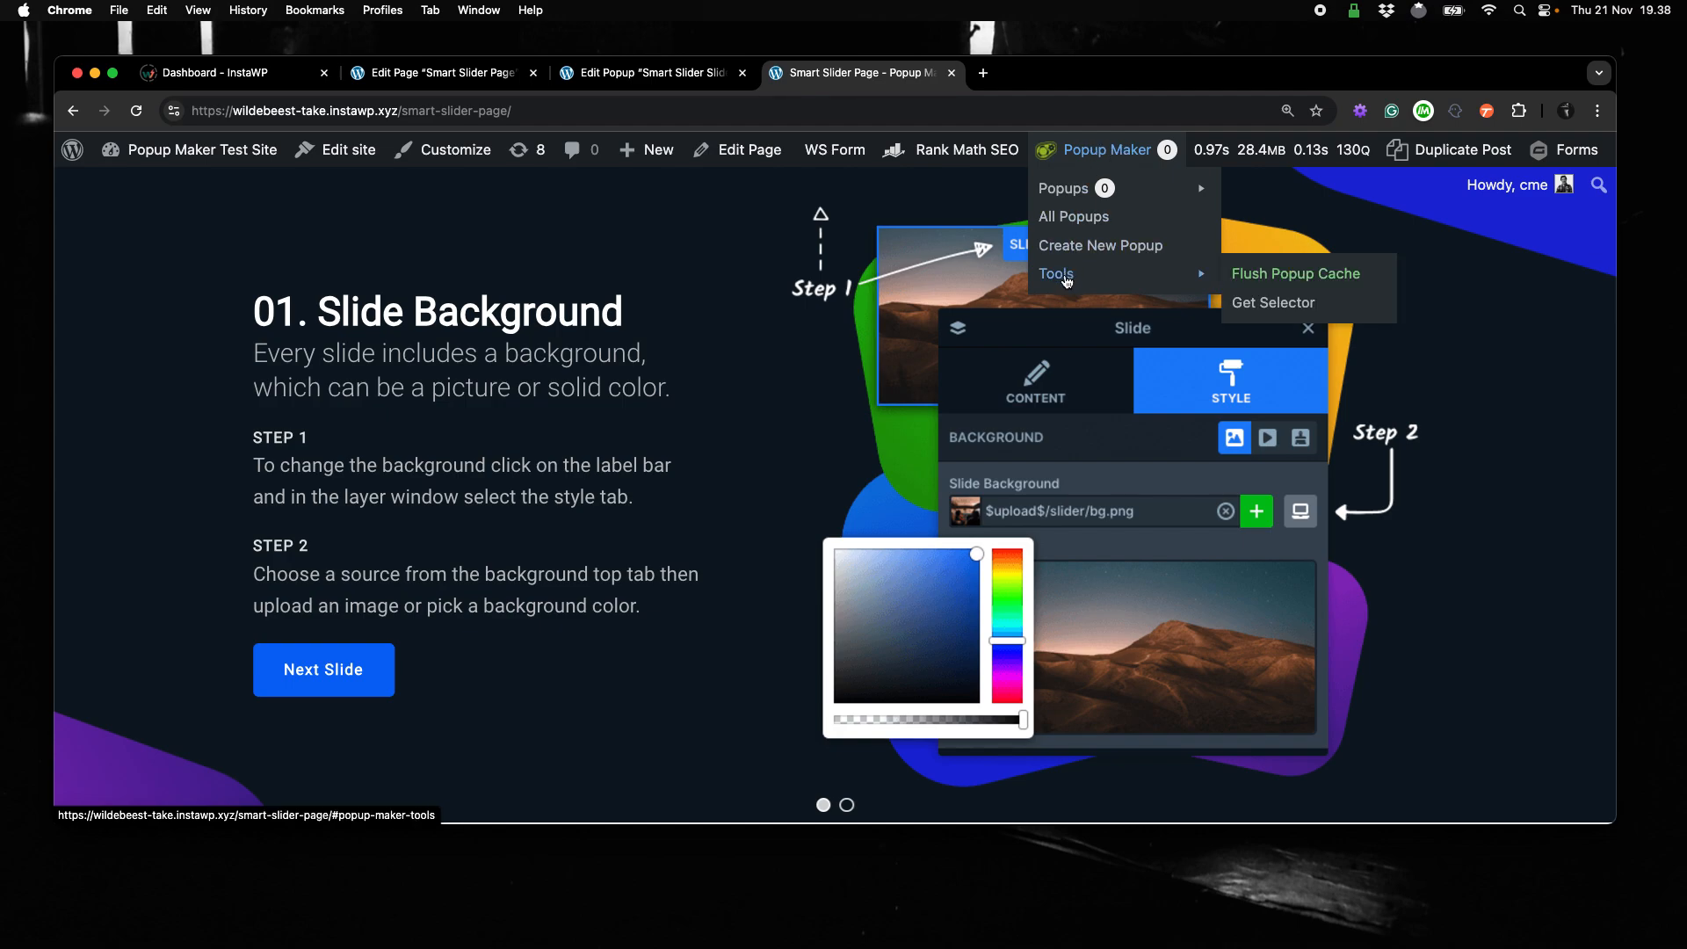
pyautogui.click(1271, 303)
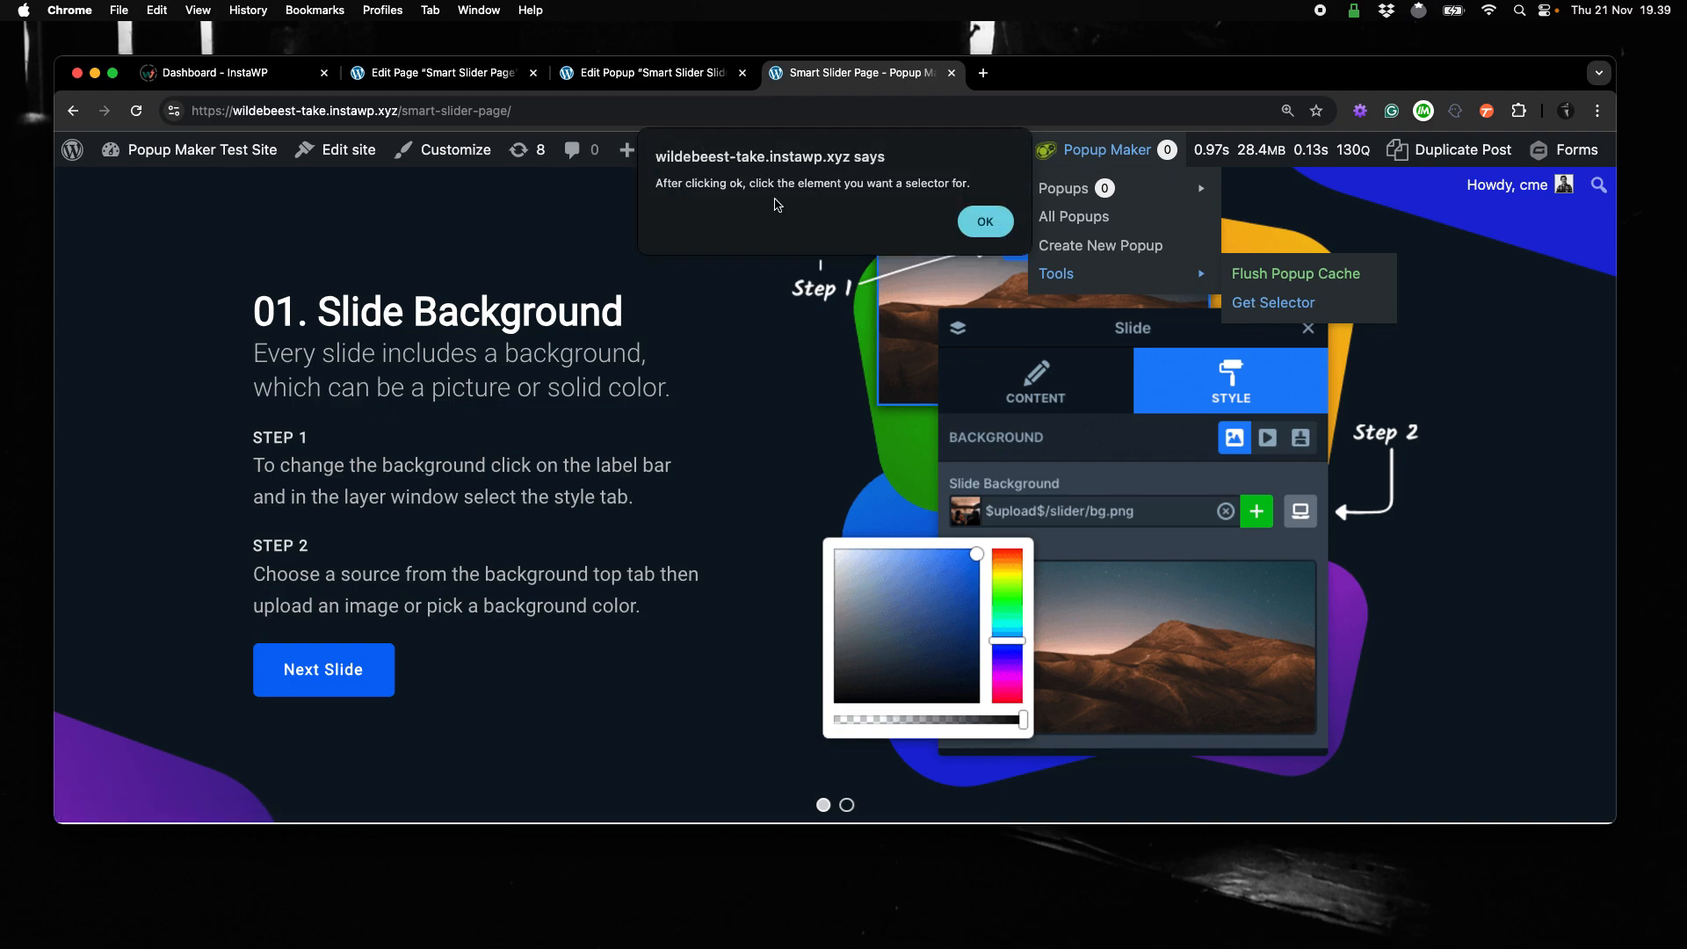
pyautogui.click(984, 223)
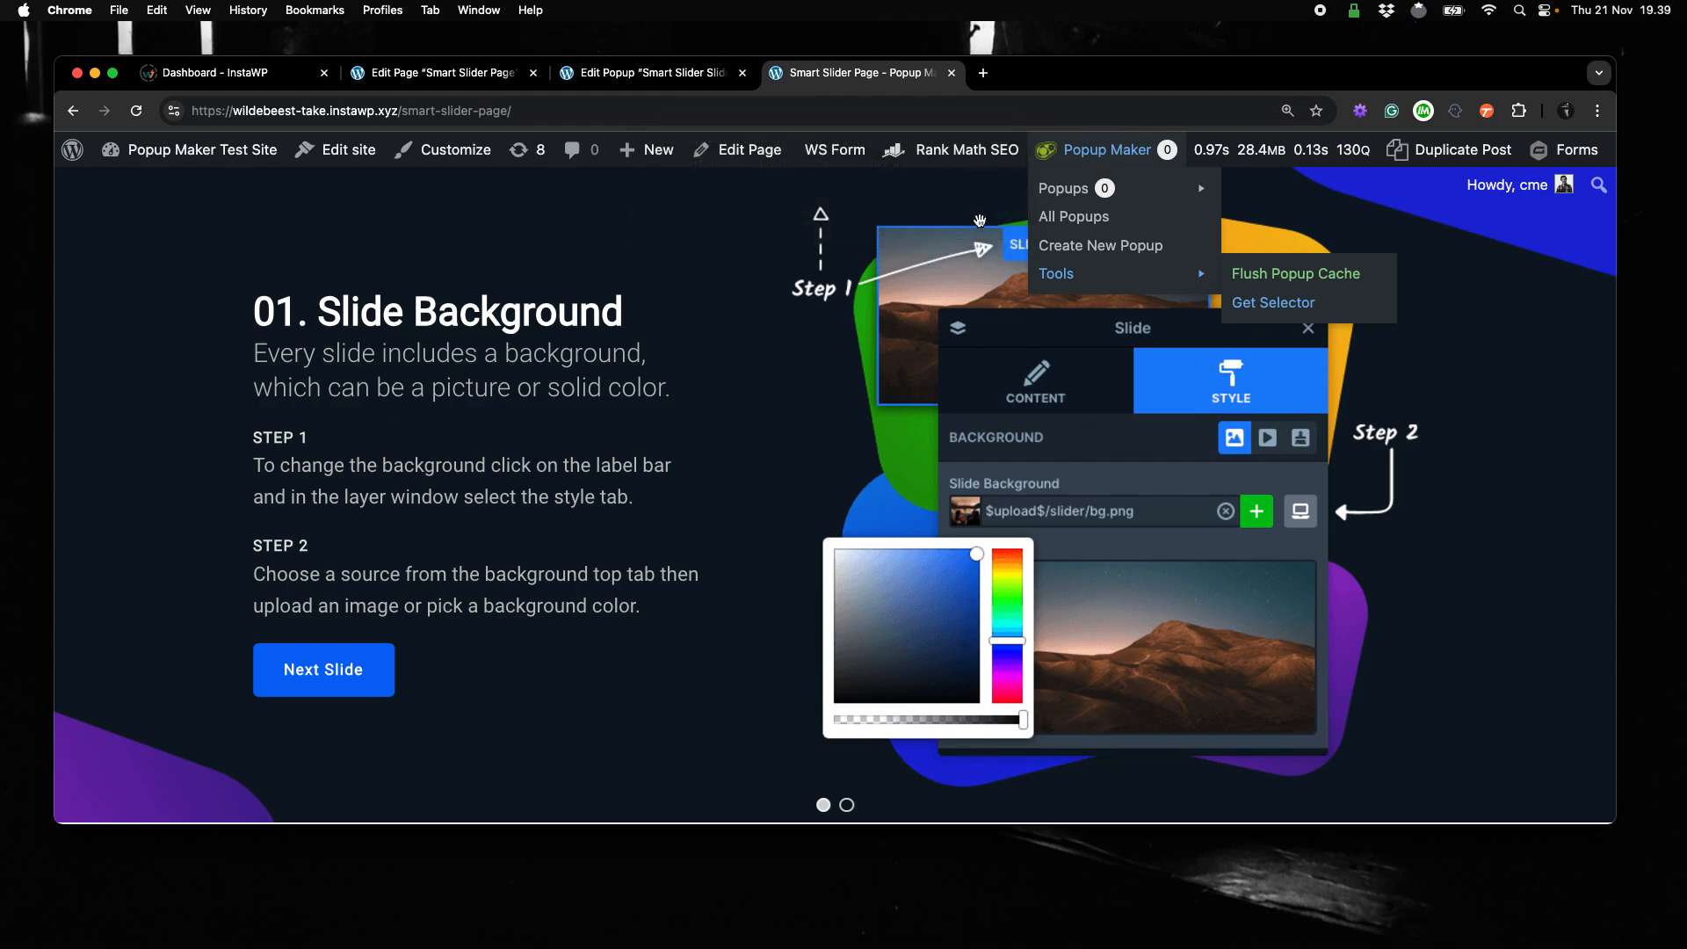
pyautogui.click(1104, 406)
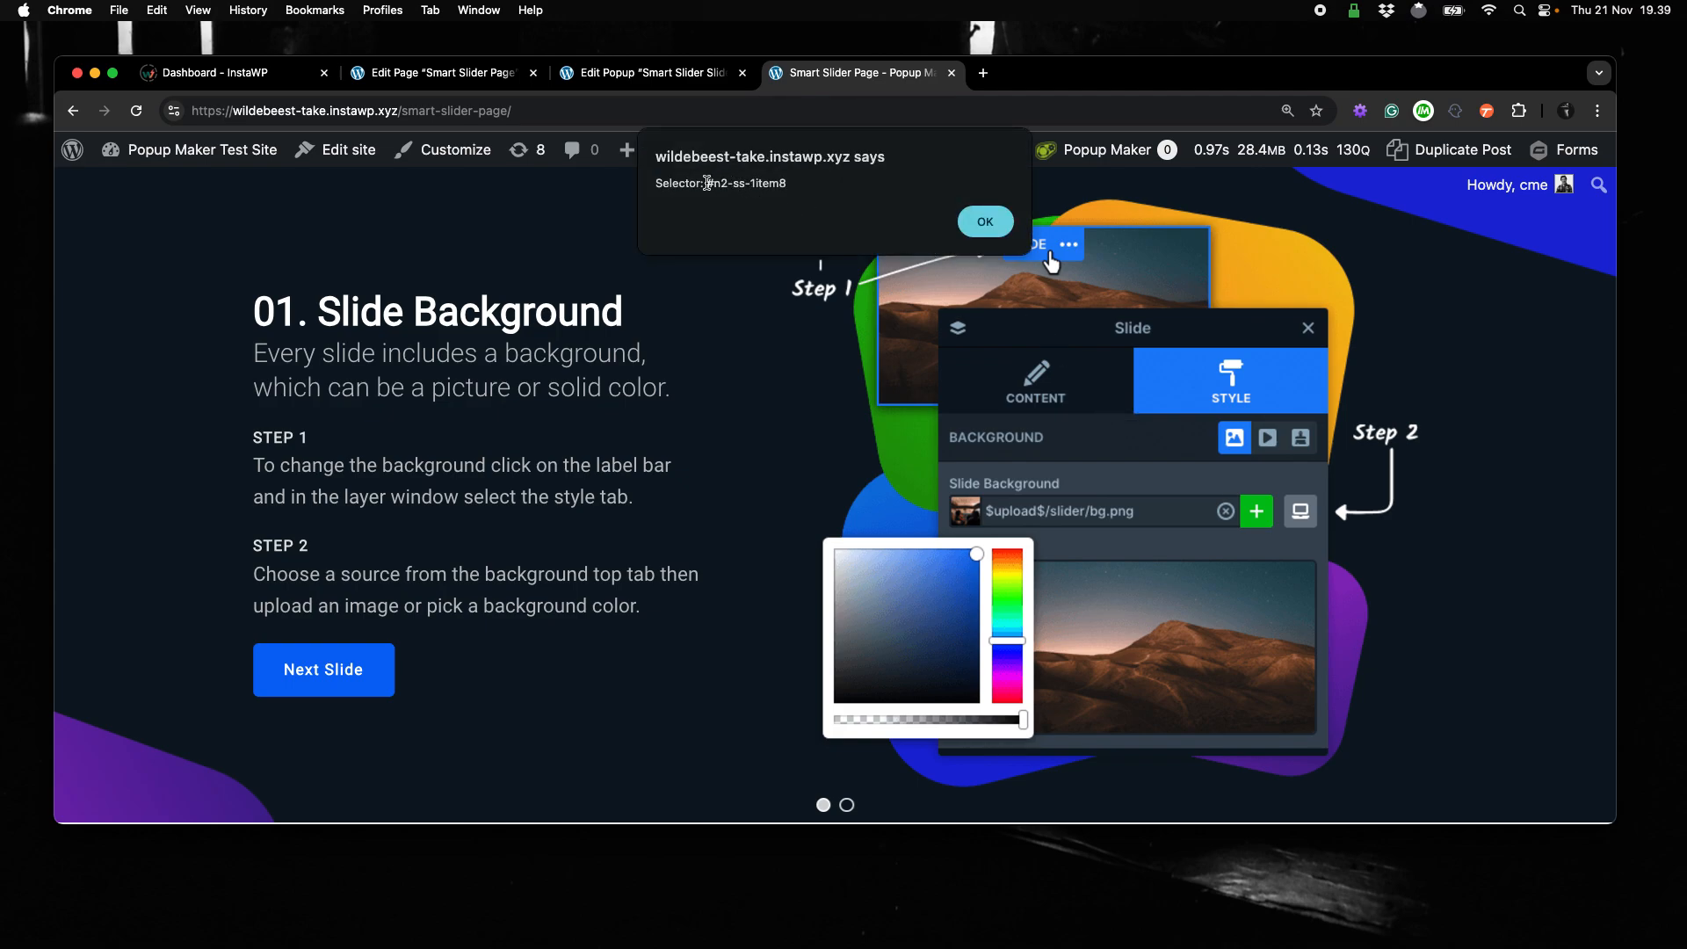
pyautogui.moveTo(707, 183); pyautogui.dragTo(789, 183)
pyautogui.press('super+c')
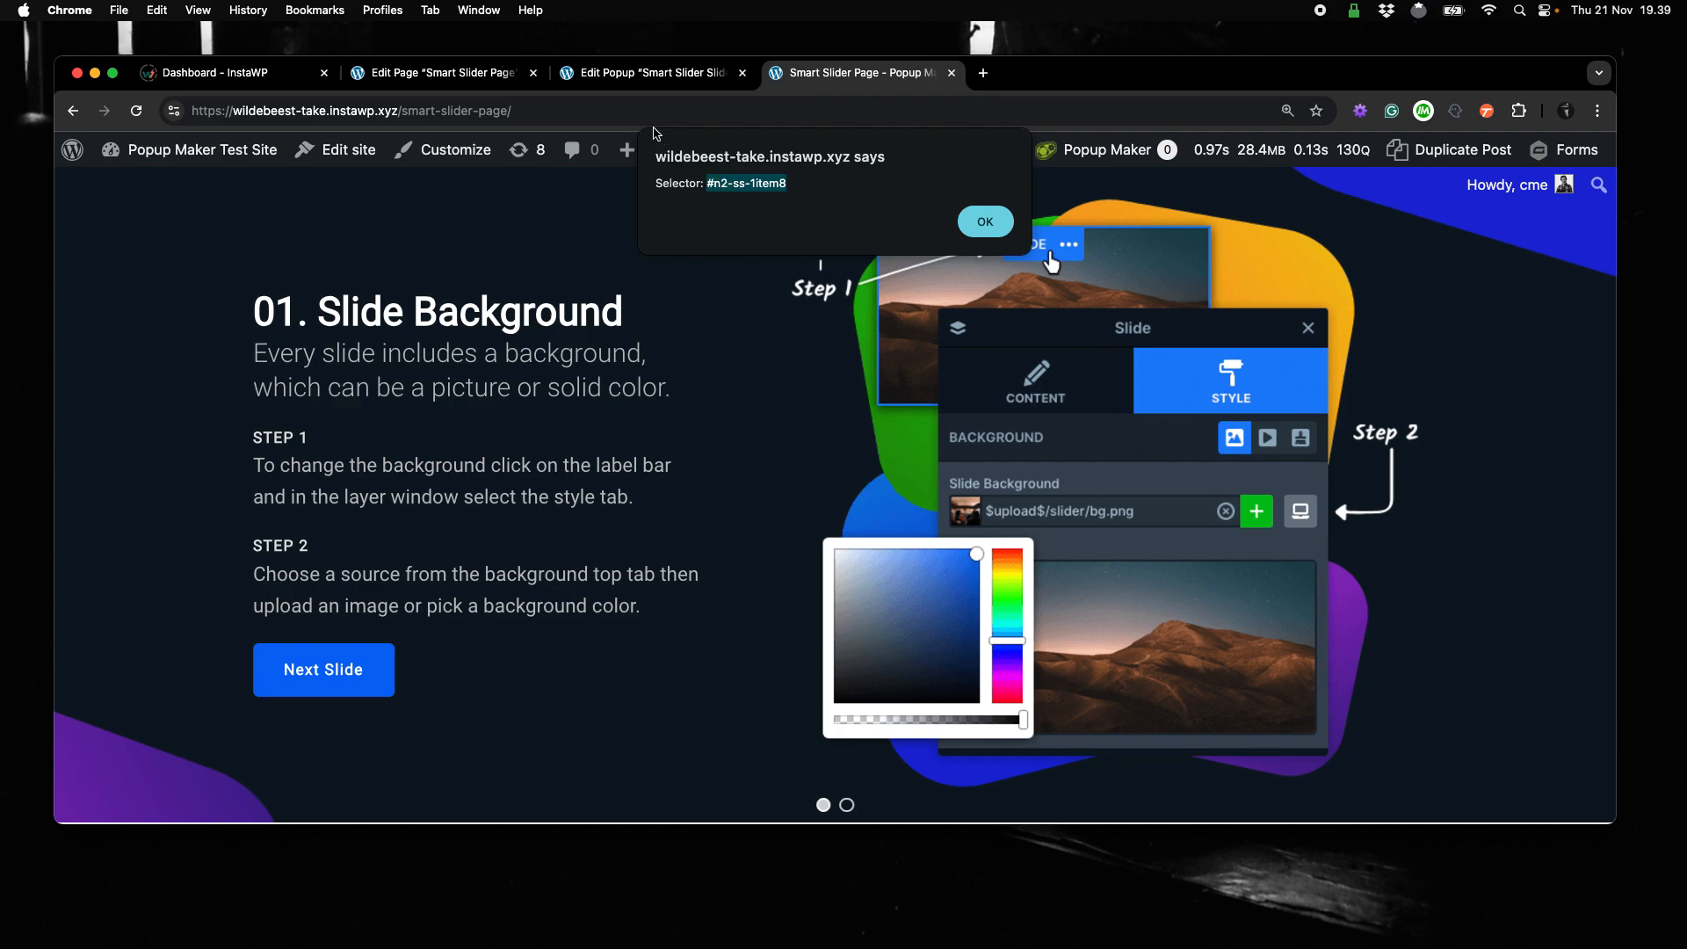
# Set the click trigger's extra CSS selector to #n2-ss-1item8 in the slide 1 popup and add the trigger.
pyautogui.click(602, 74)
pyautogui.click(721, 395)
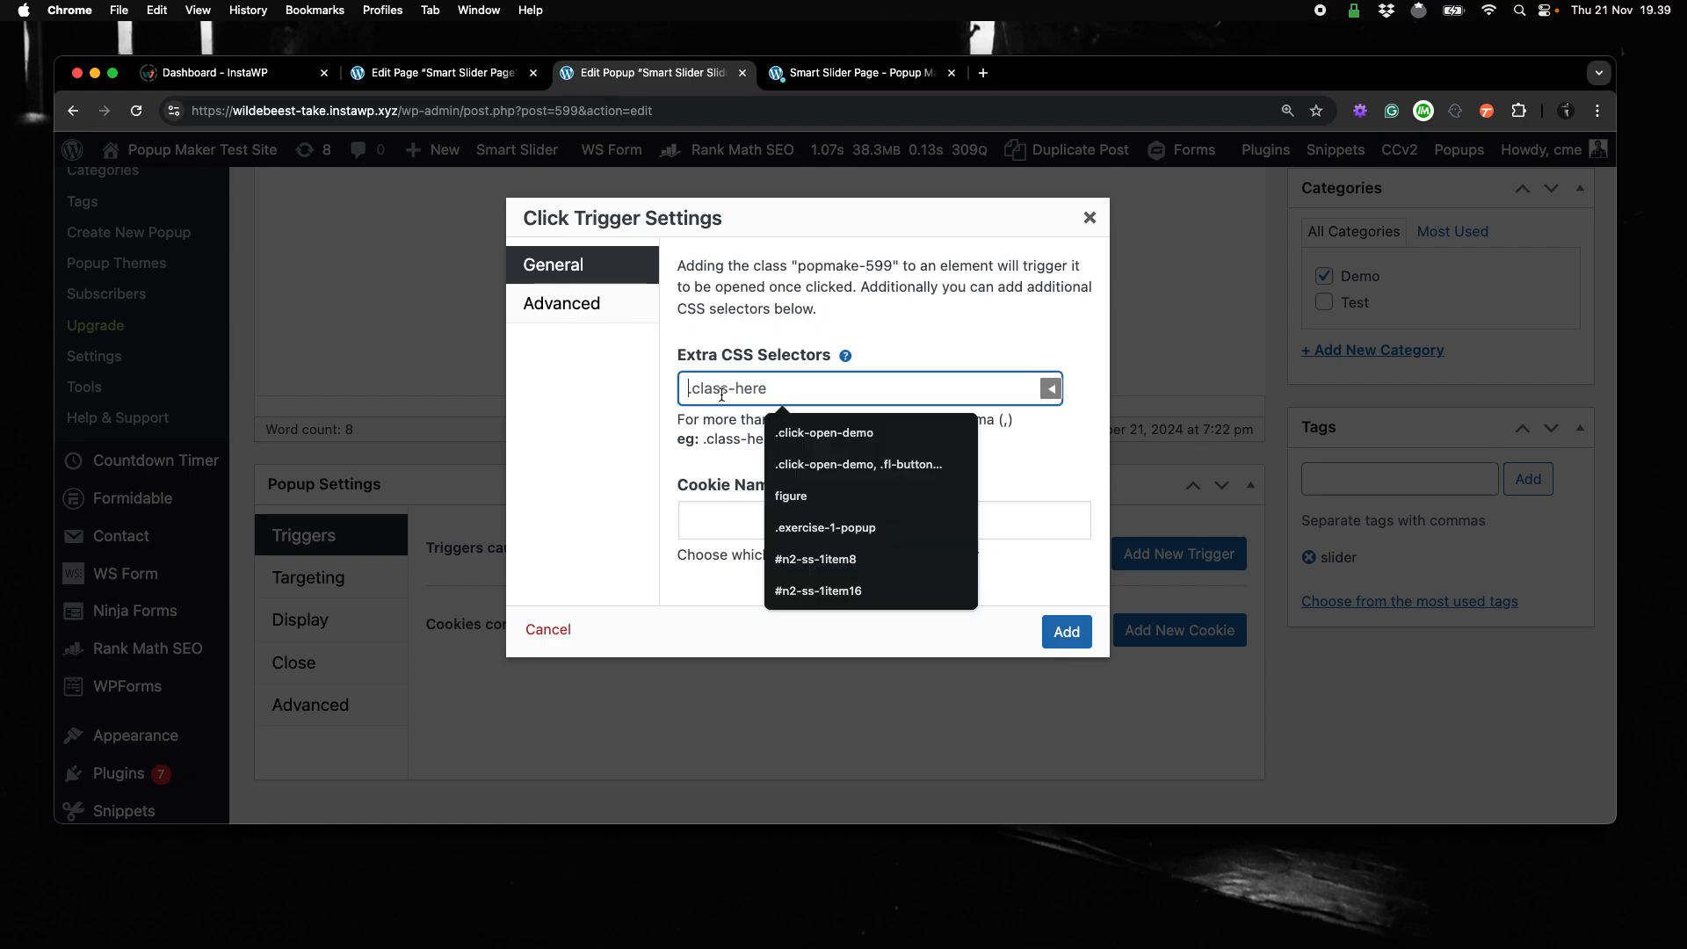
pyautogui.press('super+v')
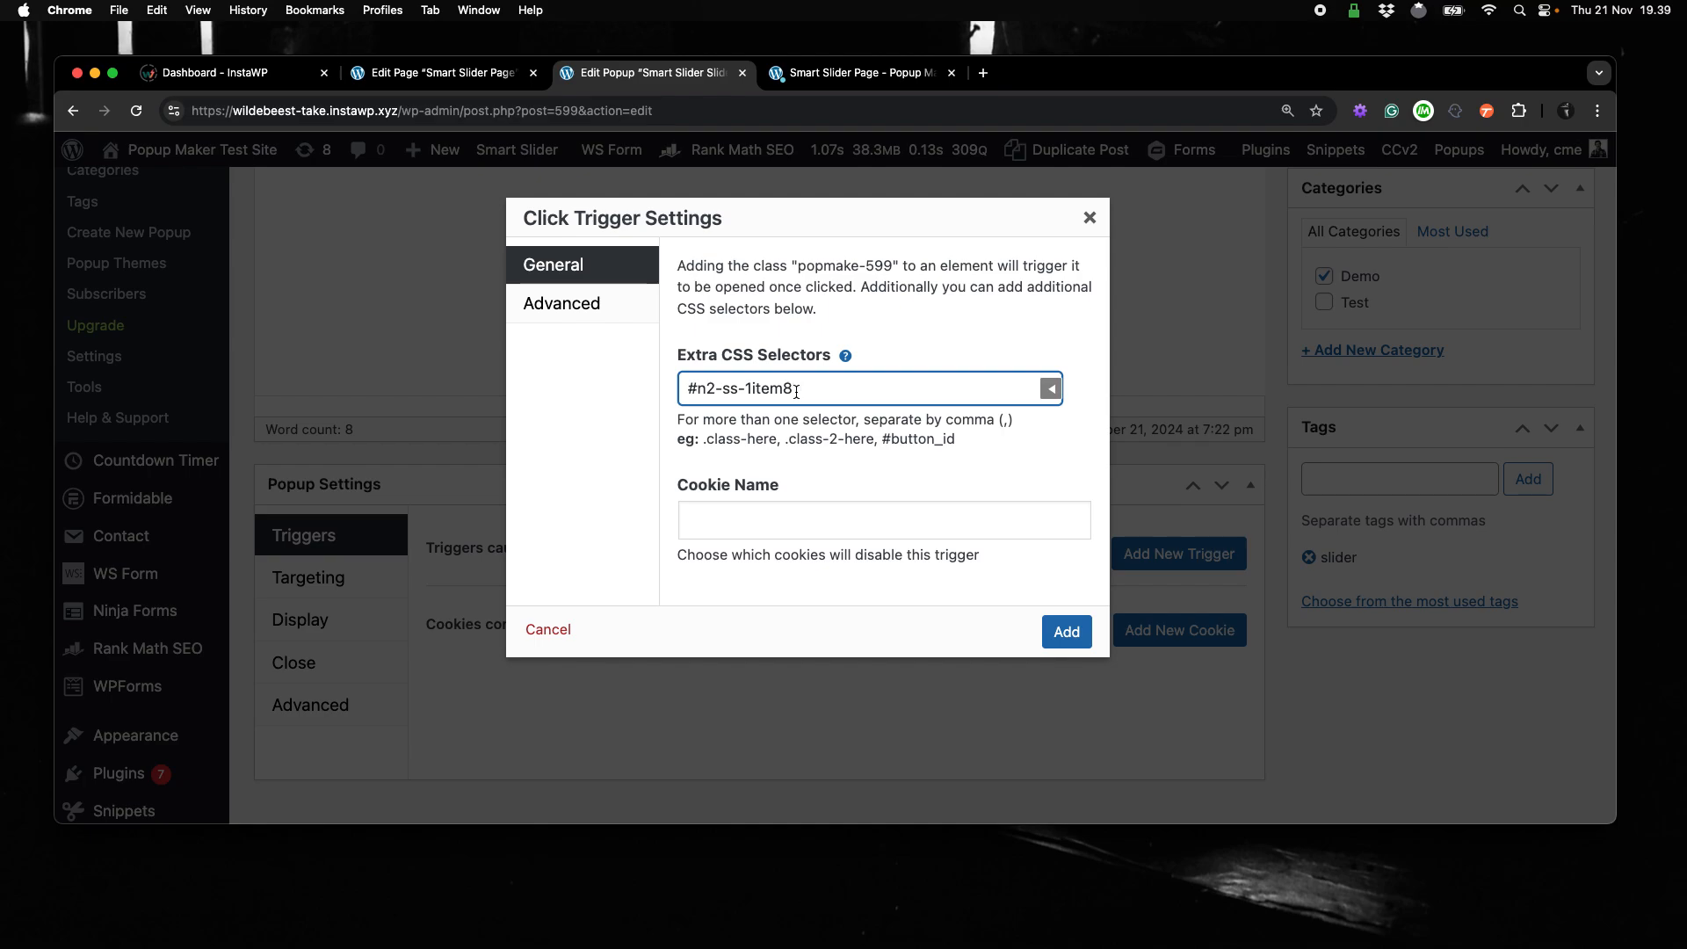
pyautogui.click(1065, 635)
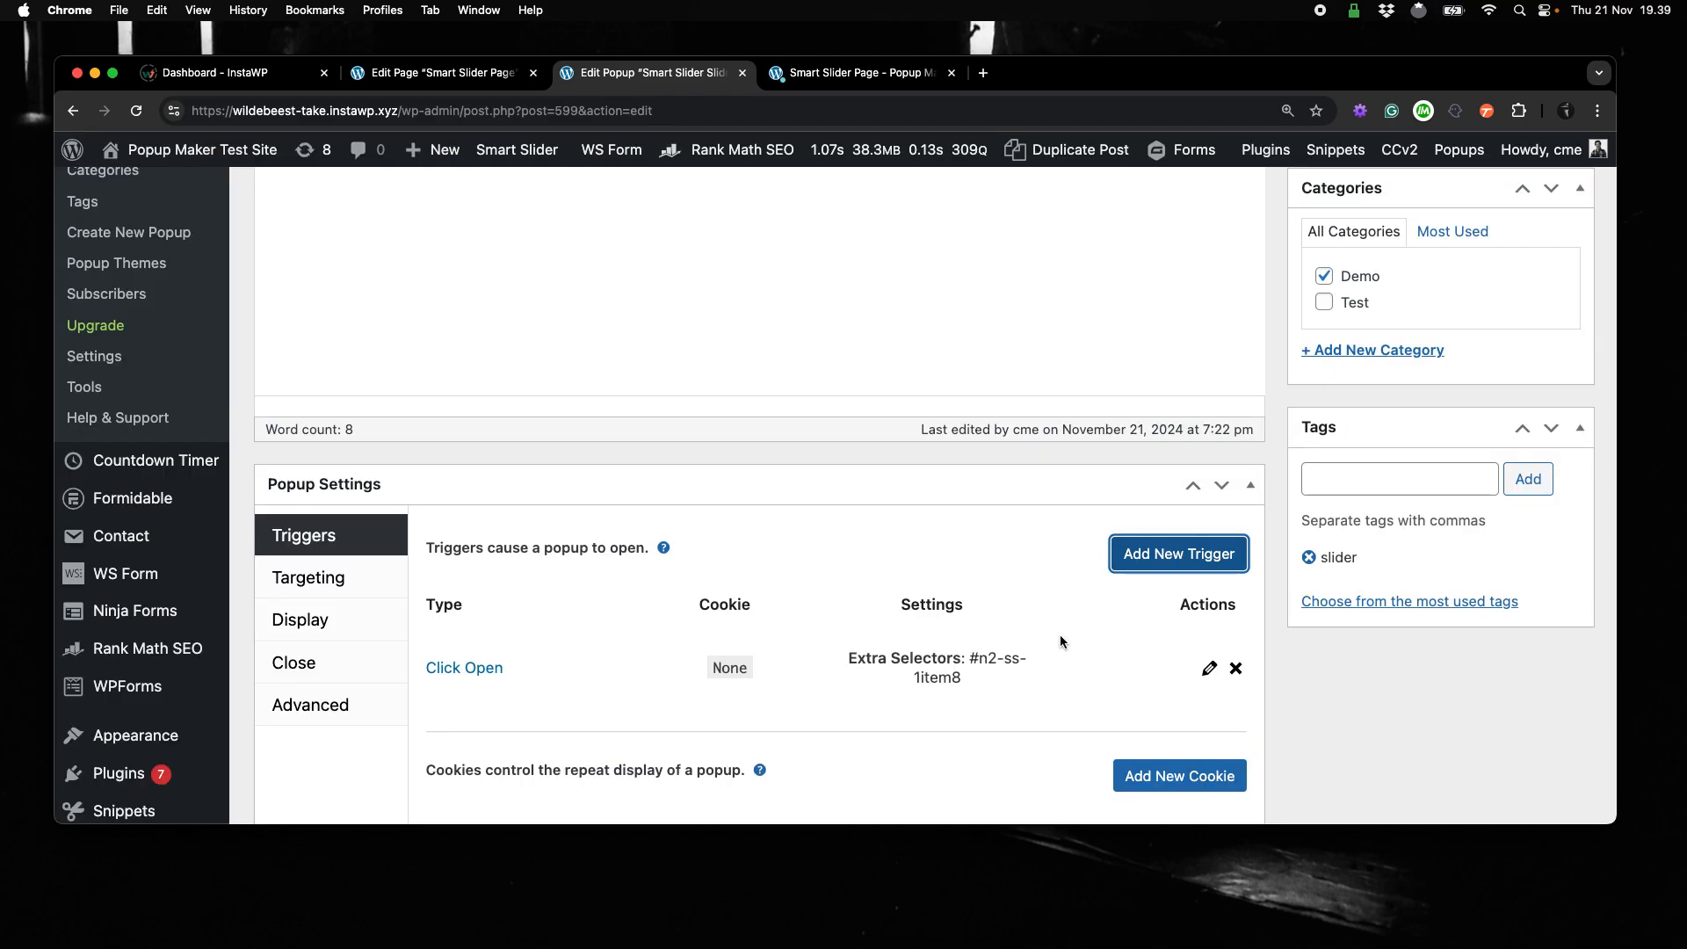
# Enable the Smart Slider Slide 1 Popup and check its Click Open trigger settings.
pyautogui.scroll(3, 1059, 634)
pyautogui.scroll(-5, 948, 636)
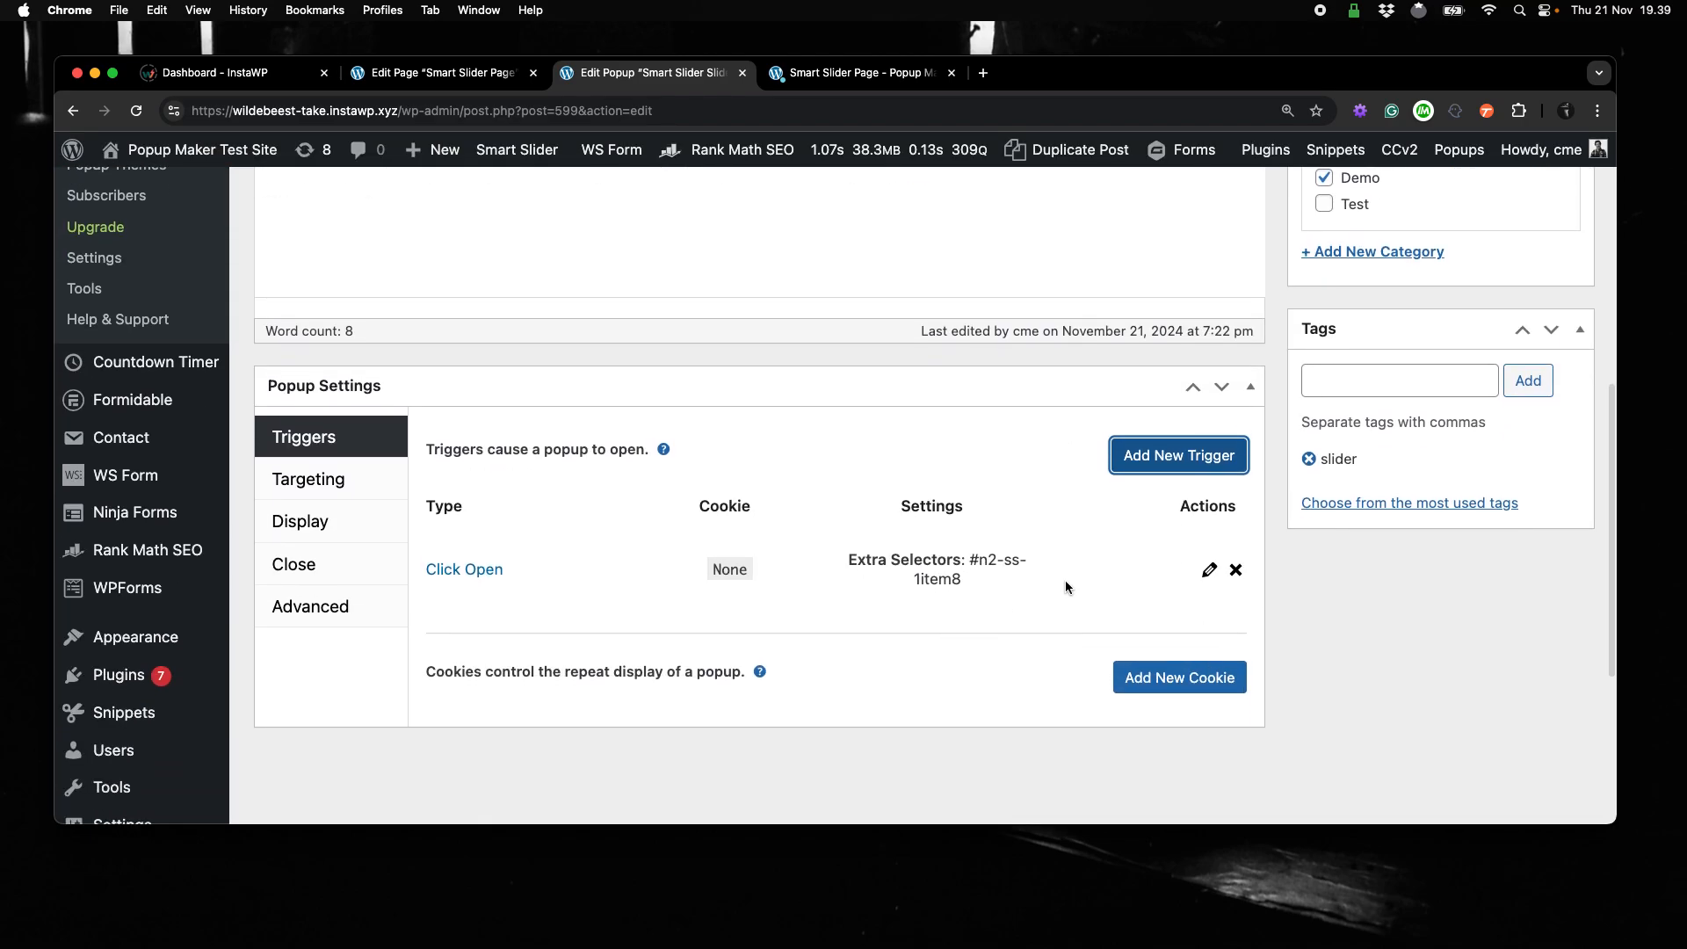
pyautogui.scroll(8, 1065, 580)
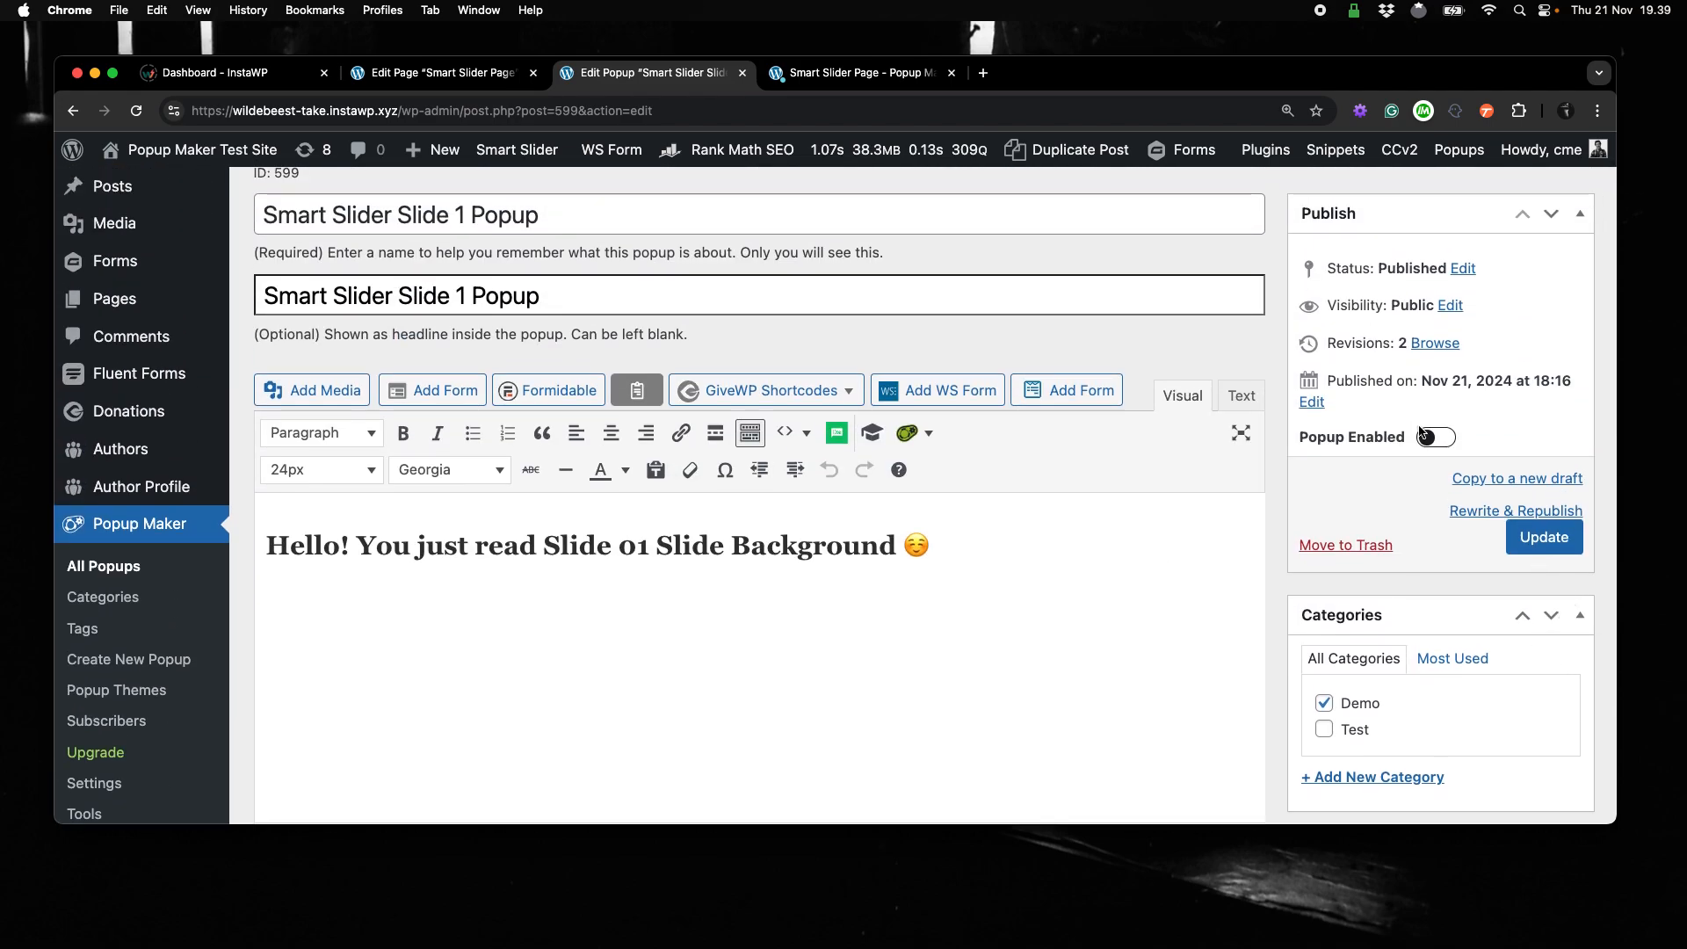
pyautogui.click(1429, 437)
pyautogui.scroll(-5, 1123, 520)
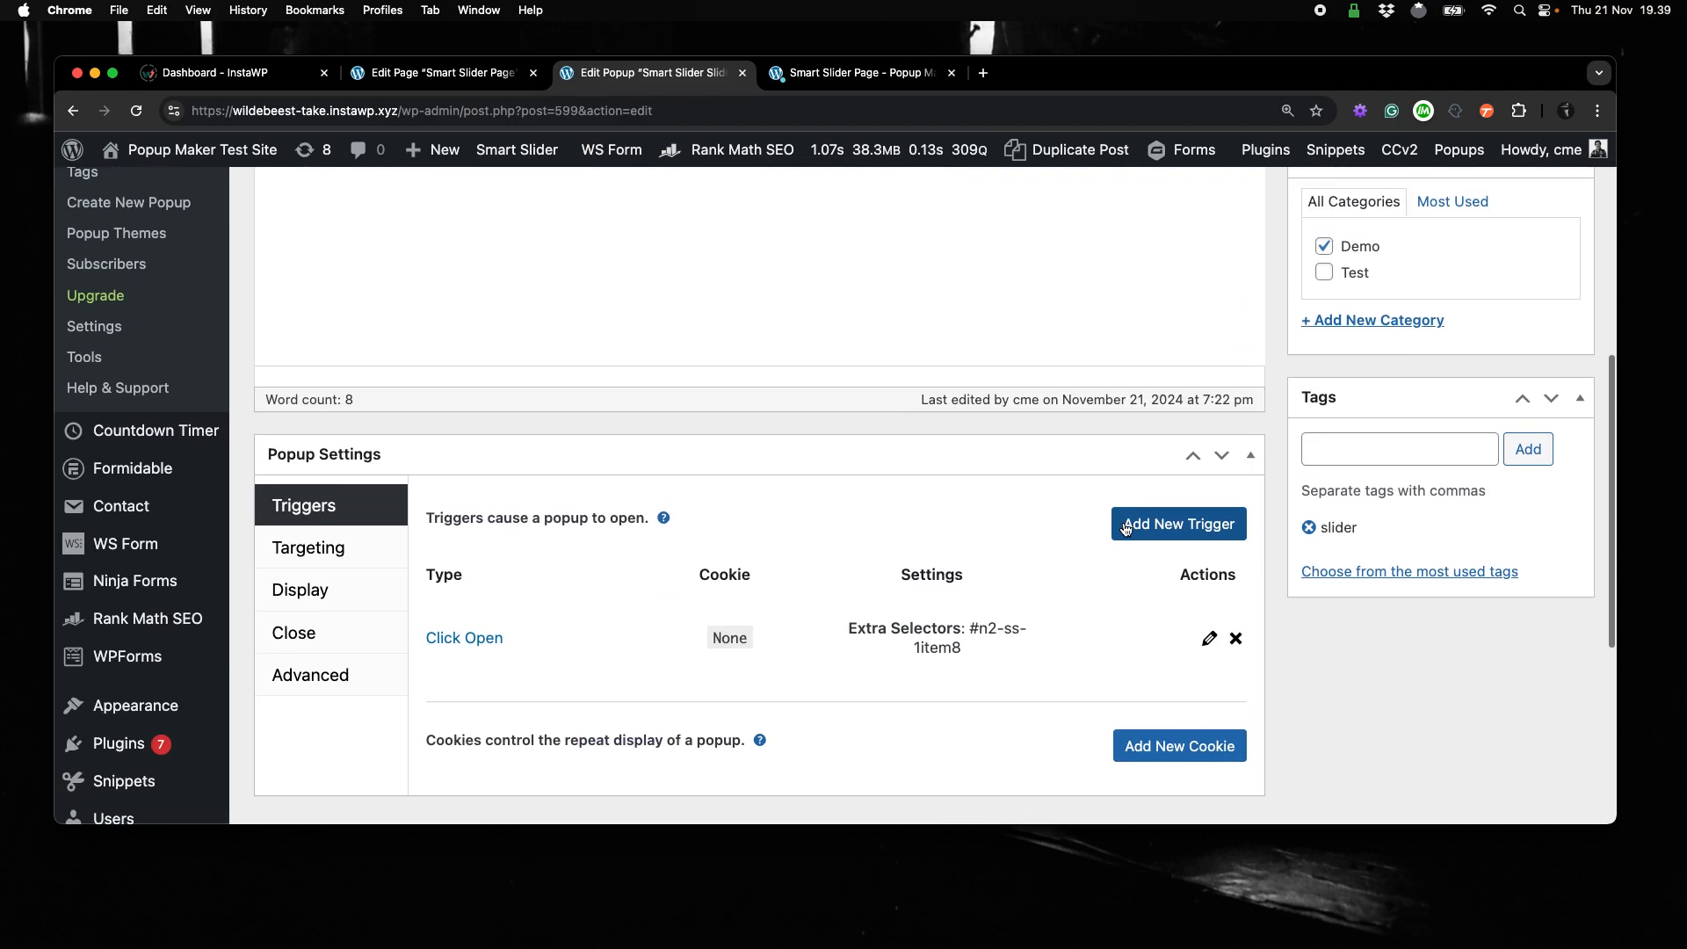
pyautogui.scroll(3, 1125, 525)
pyautogui.scroll(-4, 1115, 527)
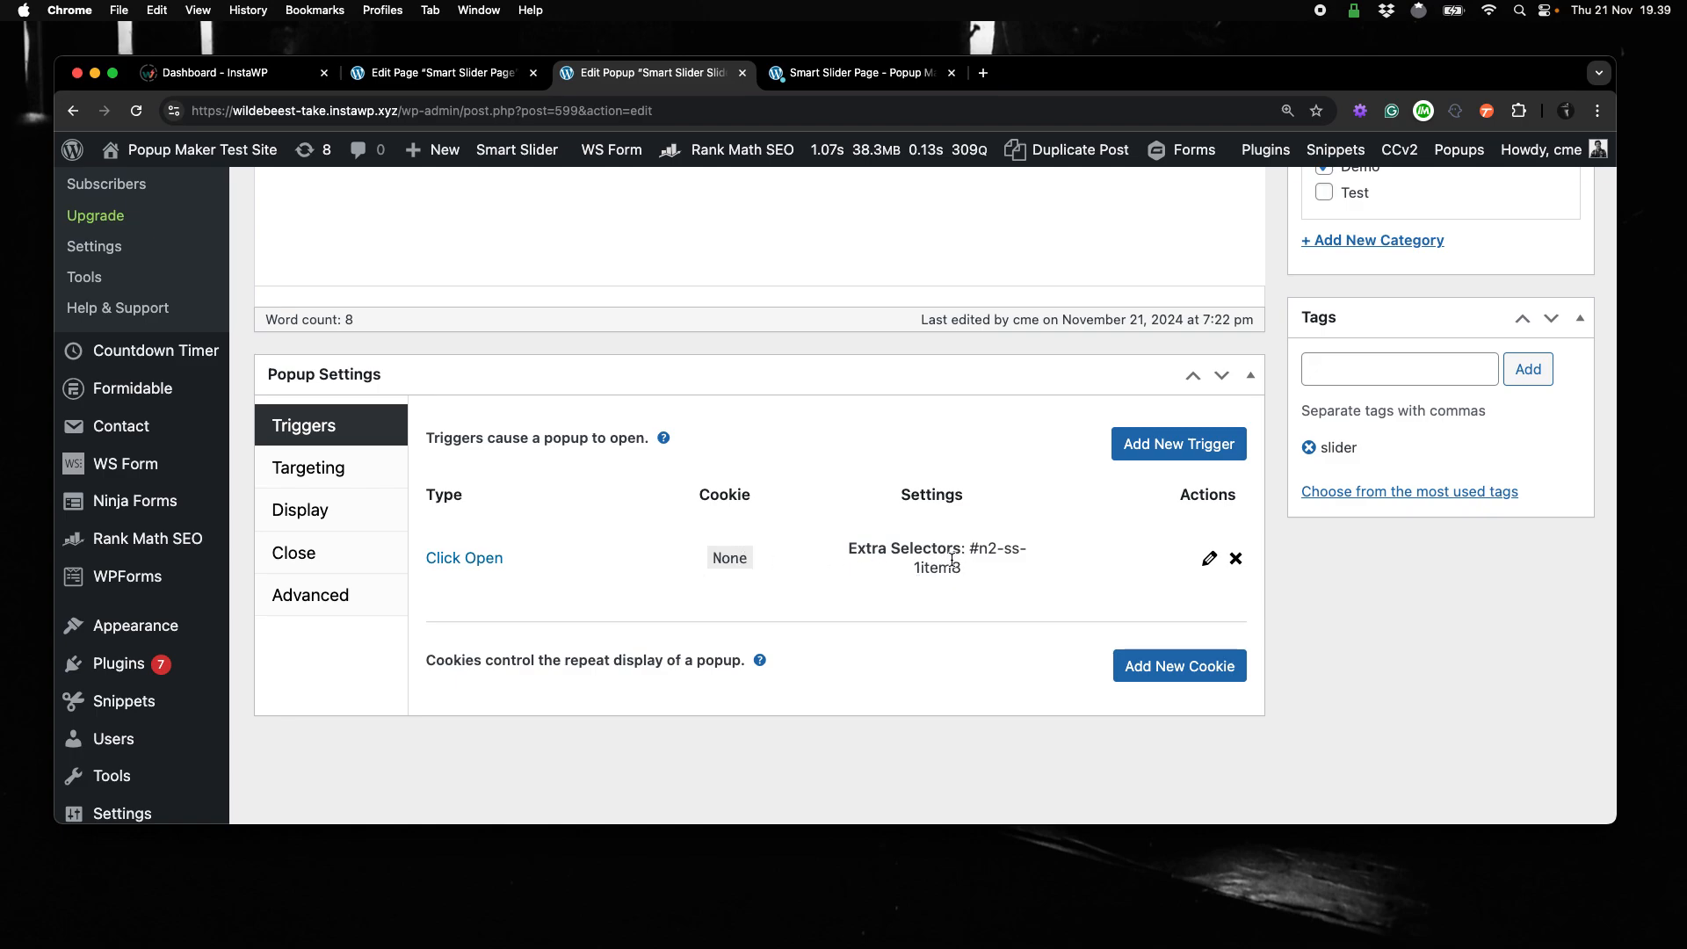
# Update the Smart Slider Slide 1 Popup to save its trigger and enabled state.
pyautogui.scroll(1, 952, 560)
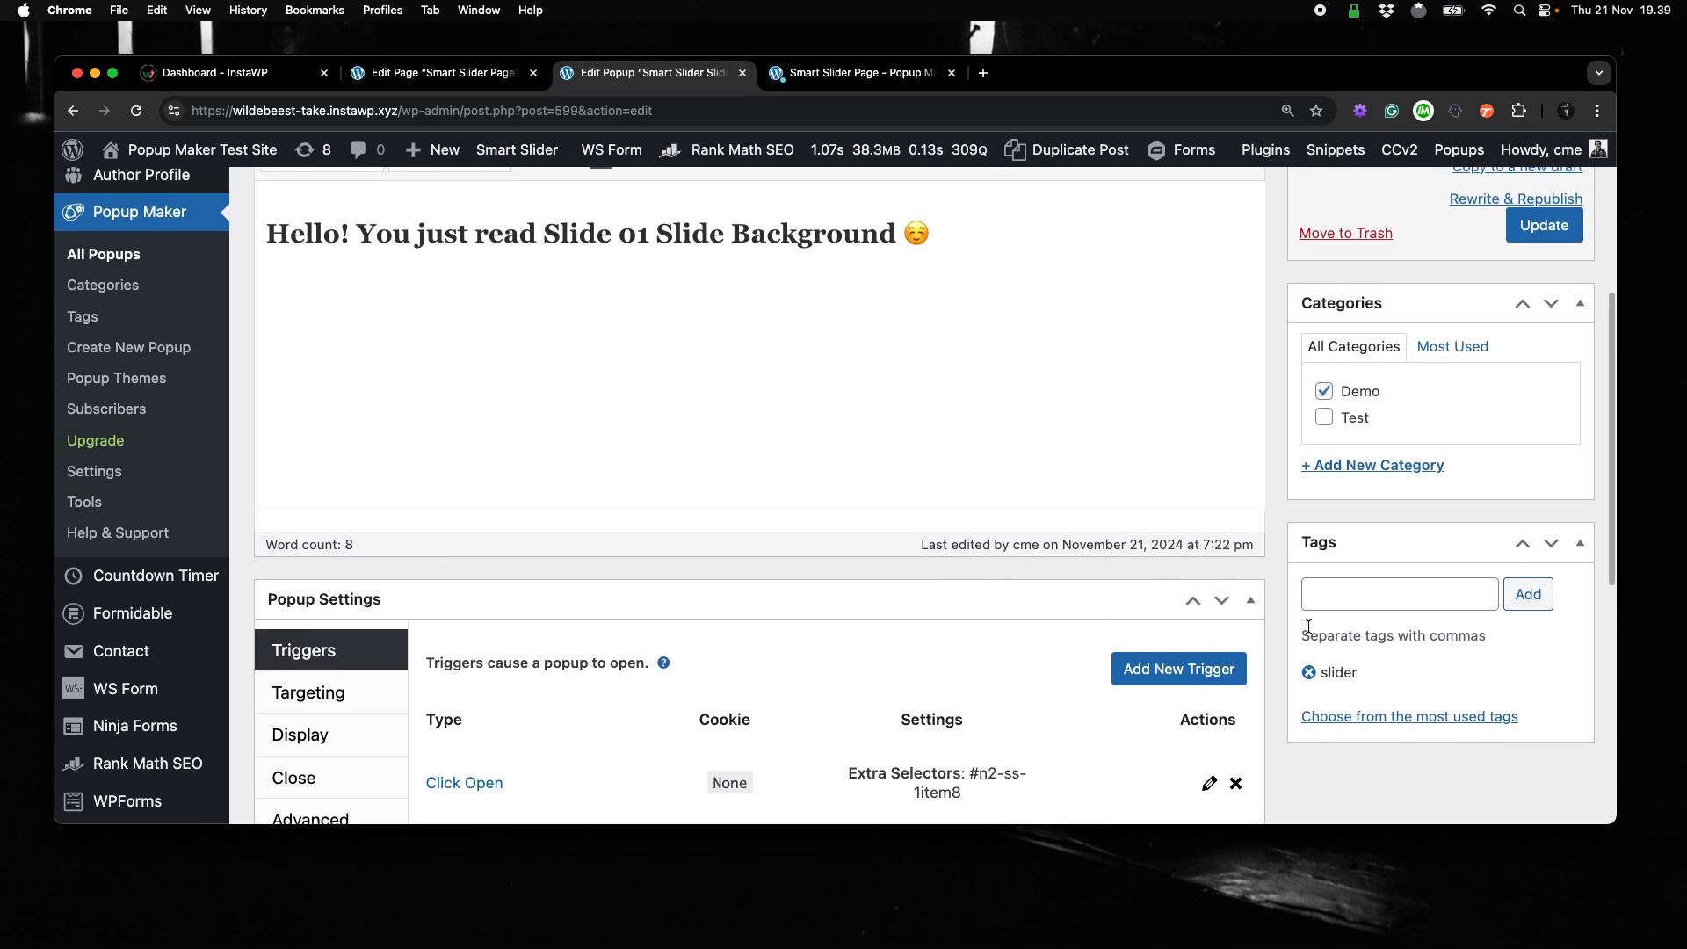
pyautogui.click(1529, 230)
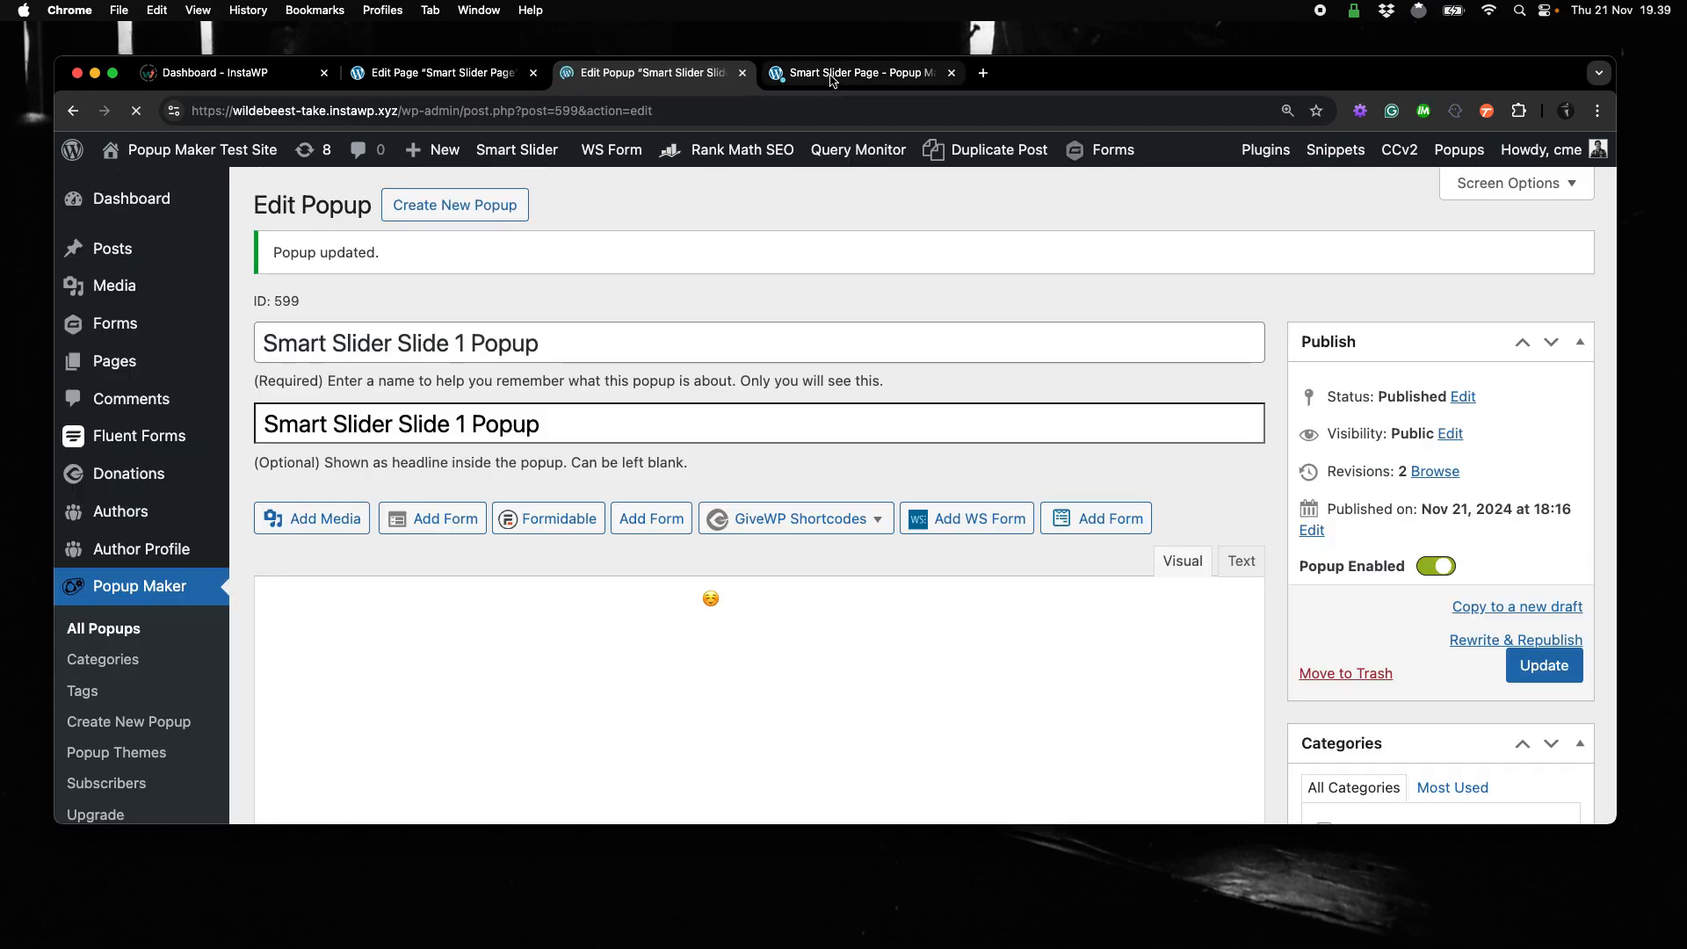
# Reload the live Smart Slider page, test the popup on slide 01, and close it before advancing to slide 02.
pyautogui.click(833, 75)
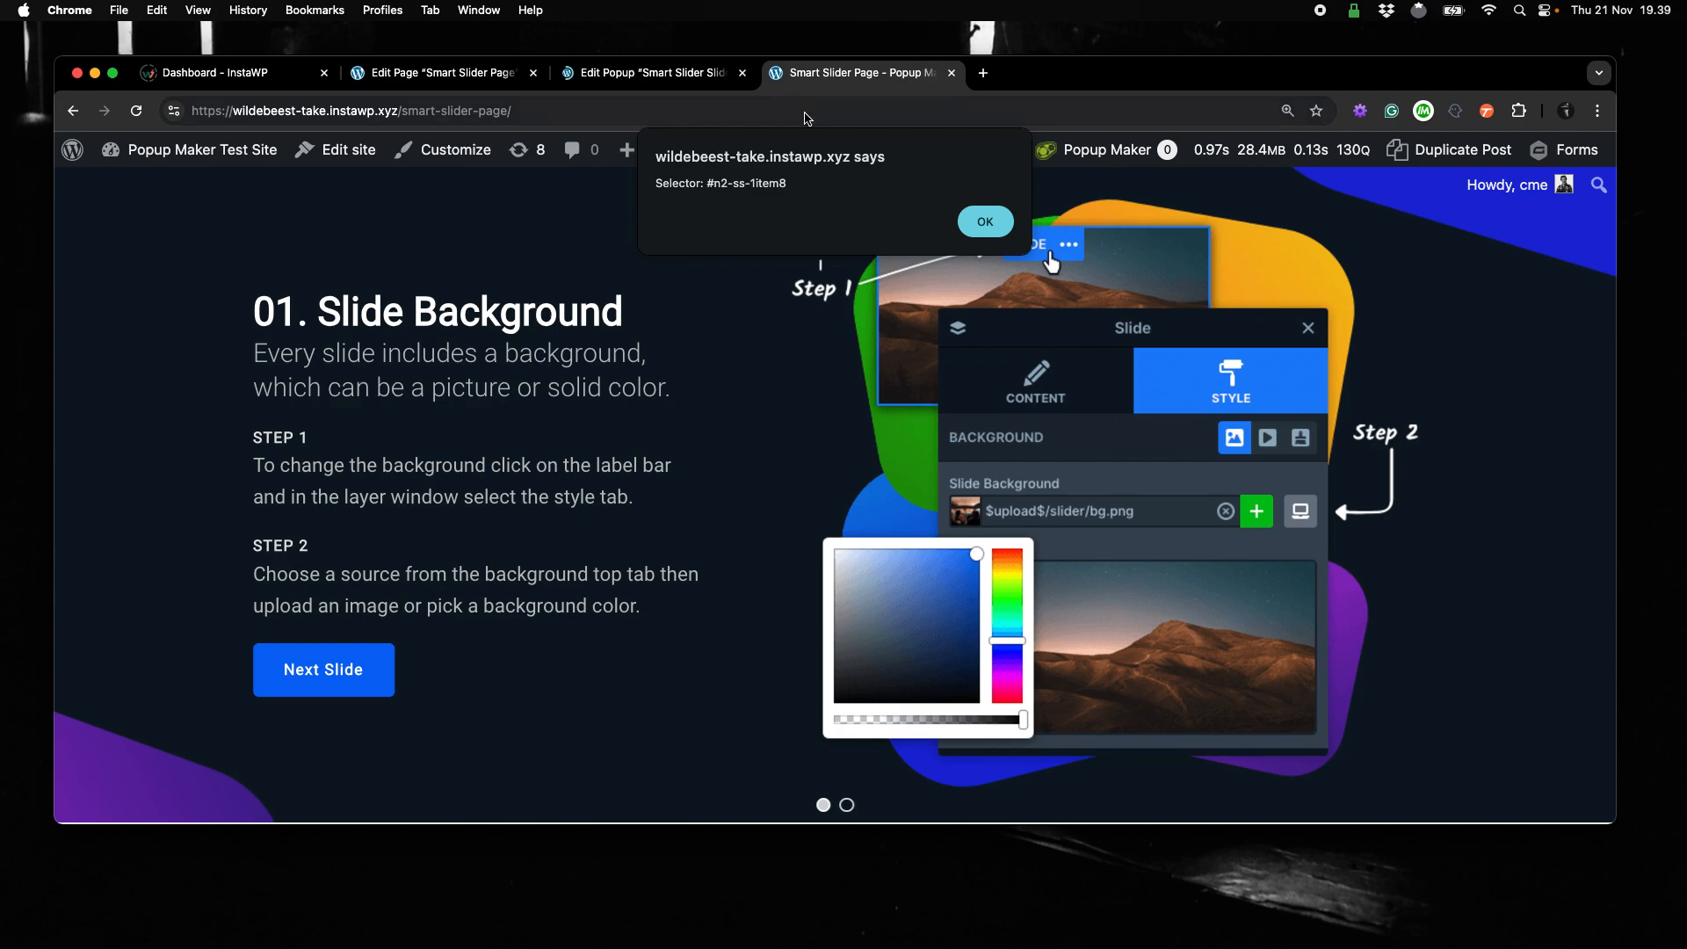
pyautogui.press('Return')
pyautogui.click(713, 107)
pyautogui.click(679, 111)
pyautogui.press('Return')
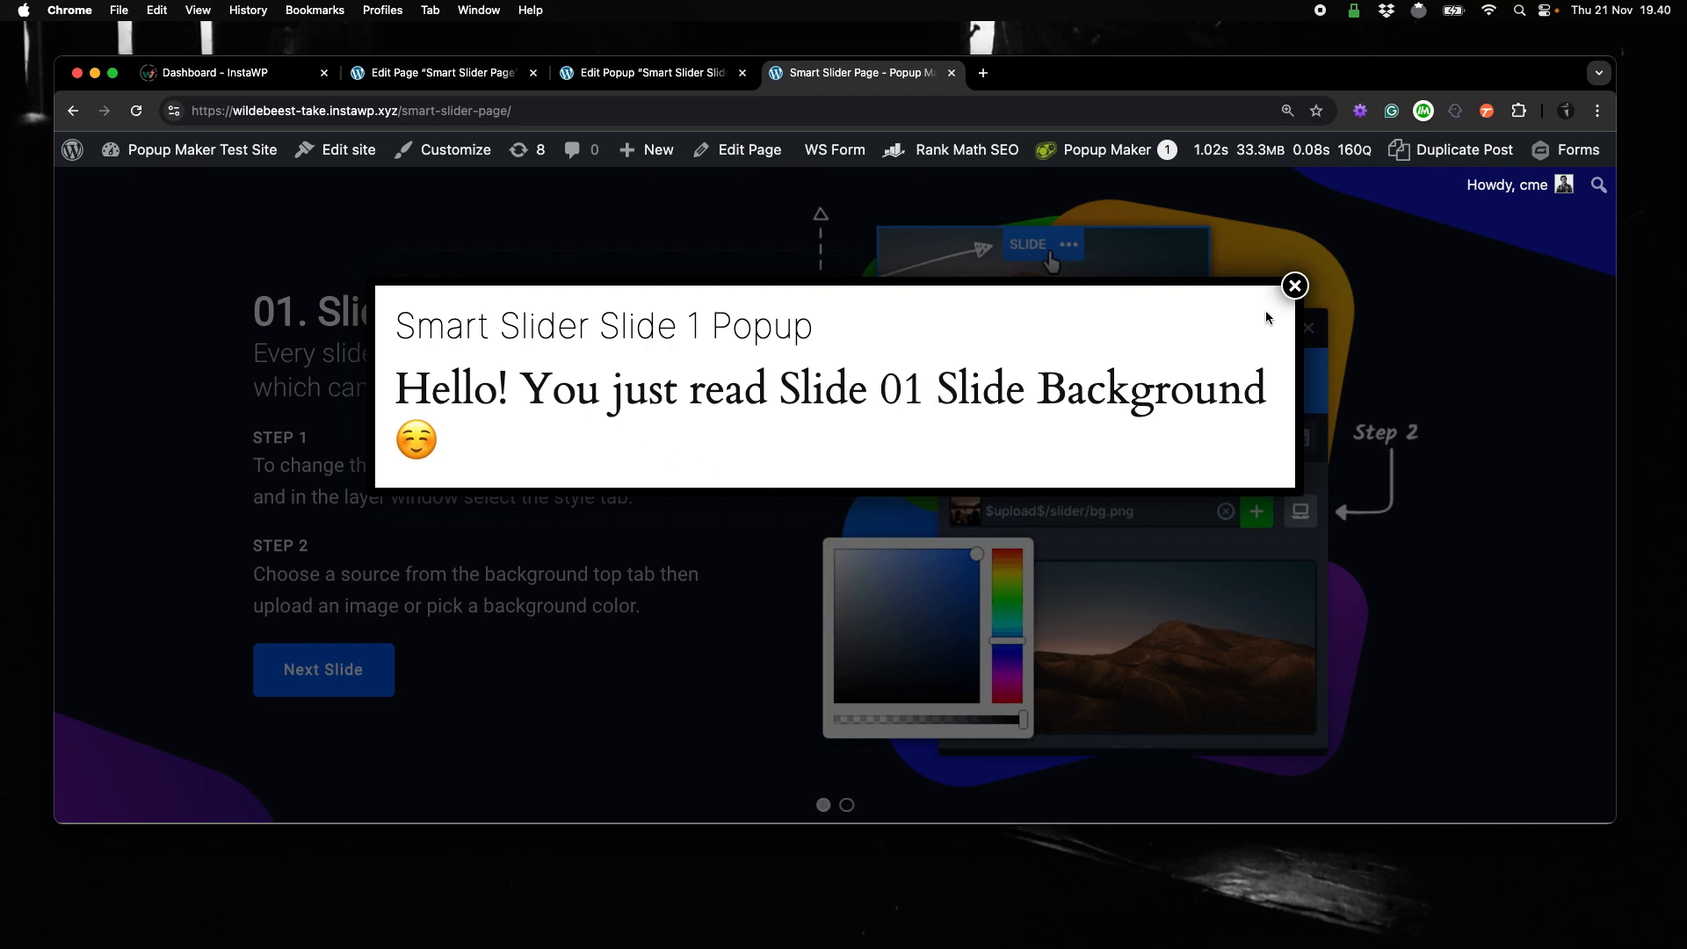
pyautogui.click(1295, 286)
pyautogui.click(323, 670)
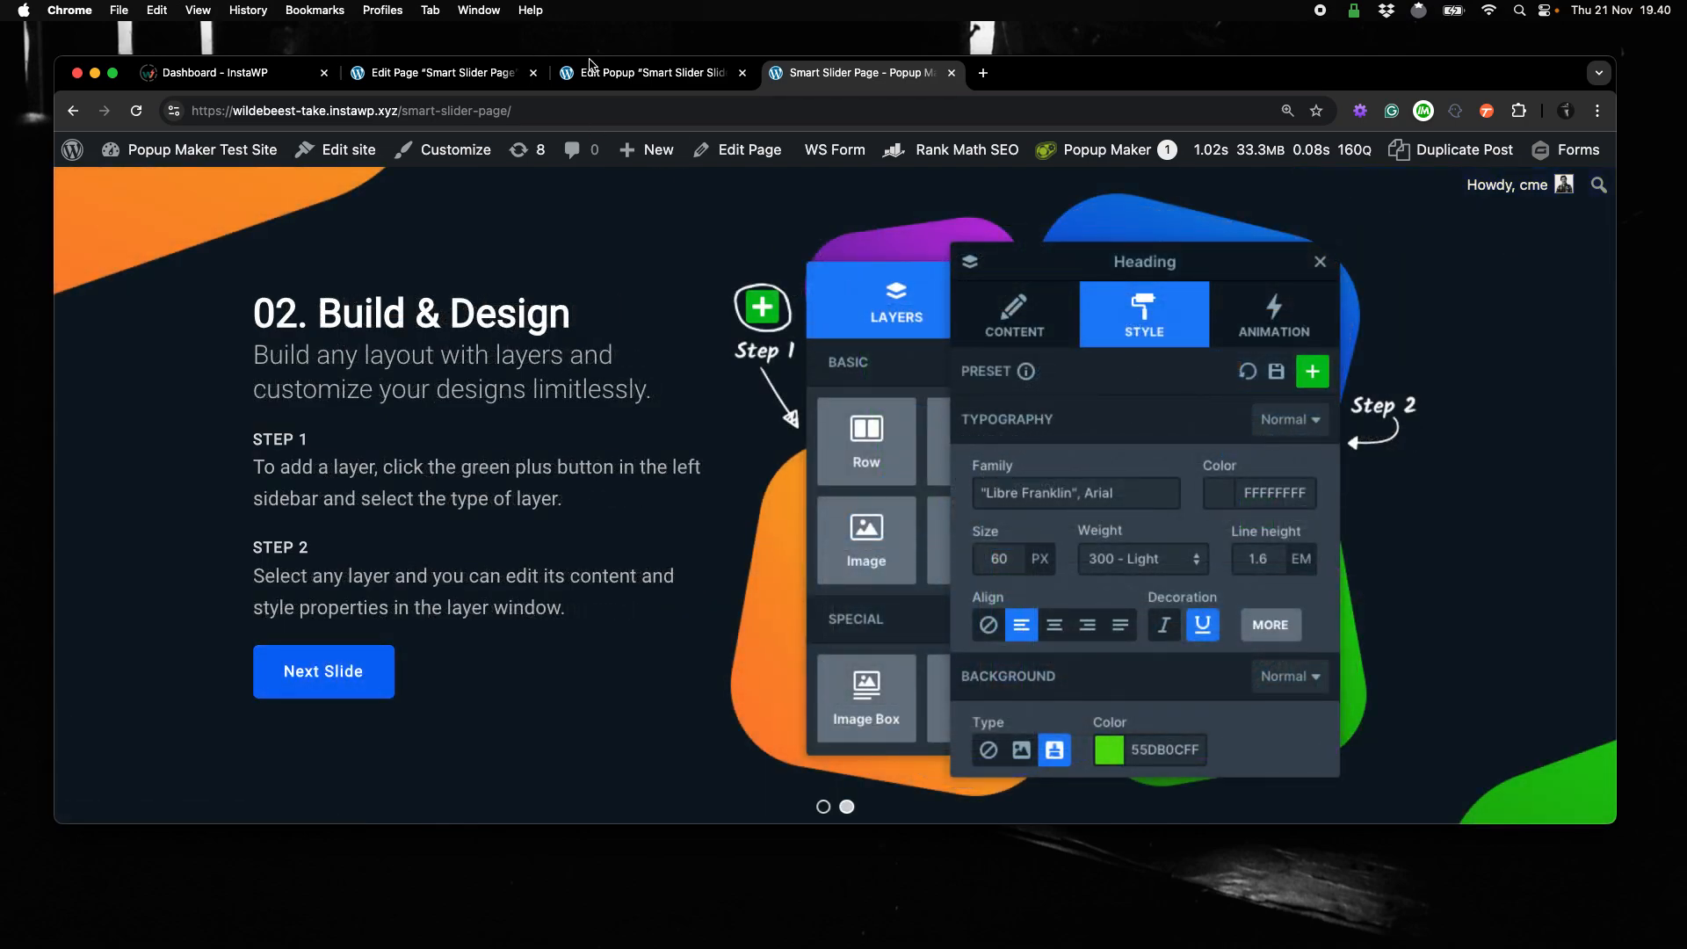
# Return to the popup list and open the Smart Slider Slide 2 Popup for editing.
pyautogui.click(635, 73)
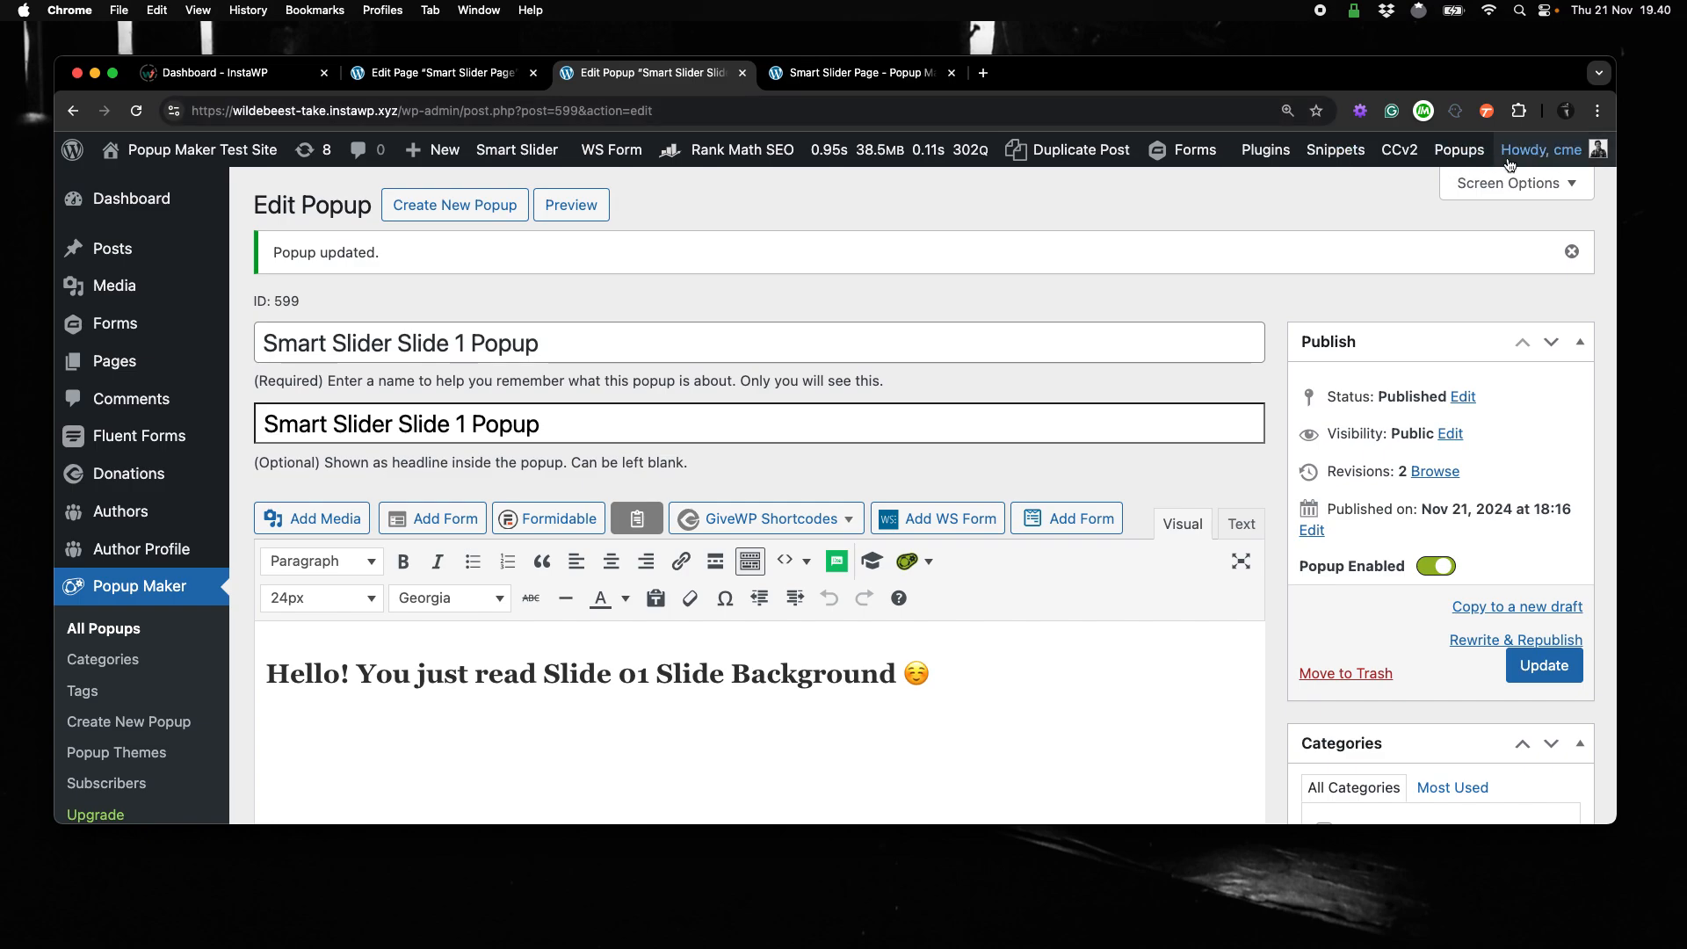
pyautogui.click(1441, 151)
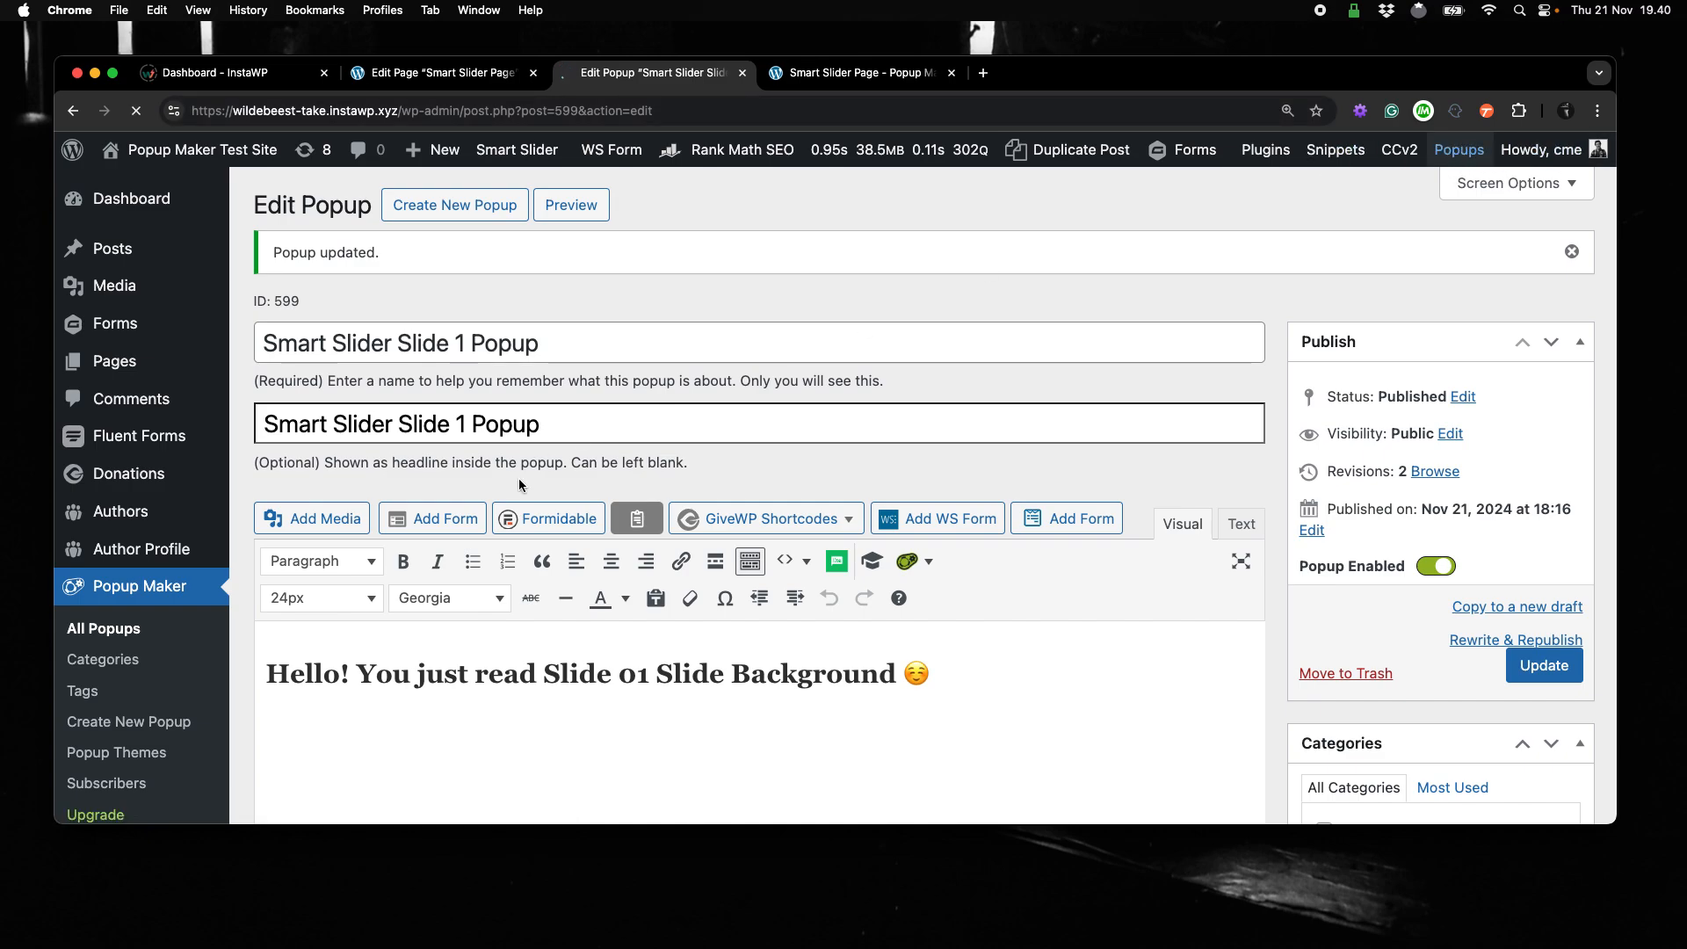
pyautogui.scroll(-1, 522, 486)
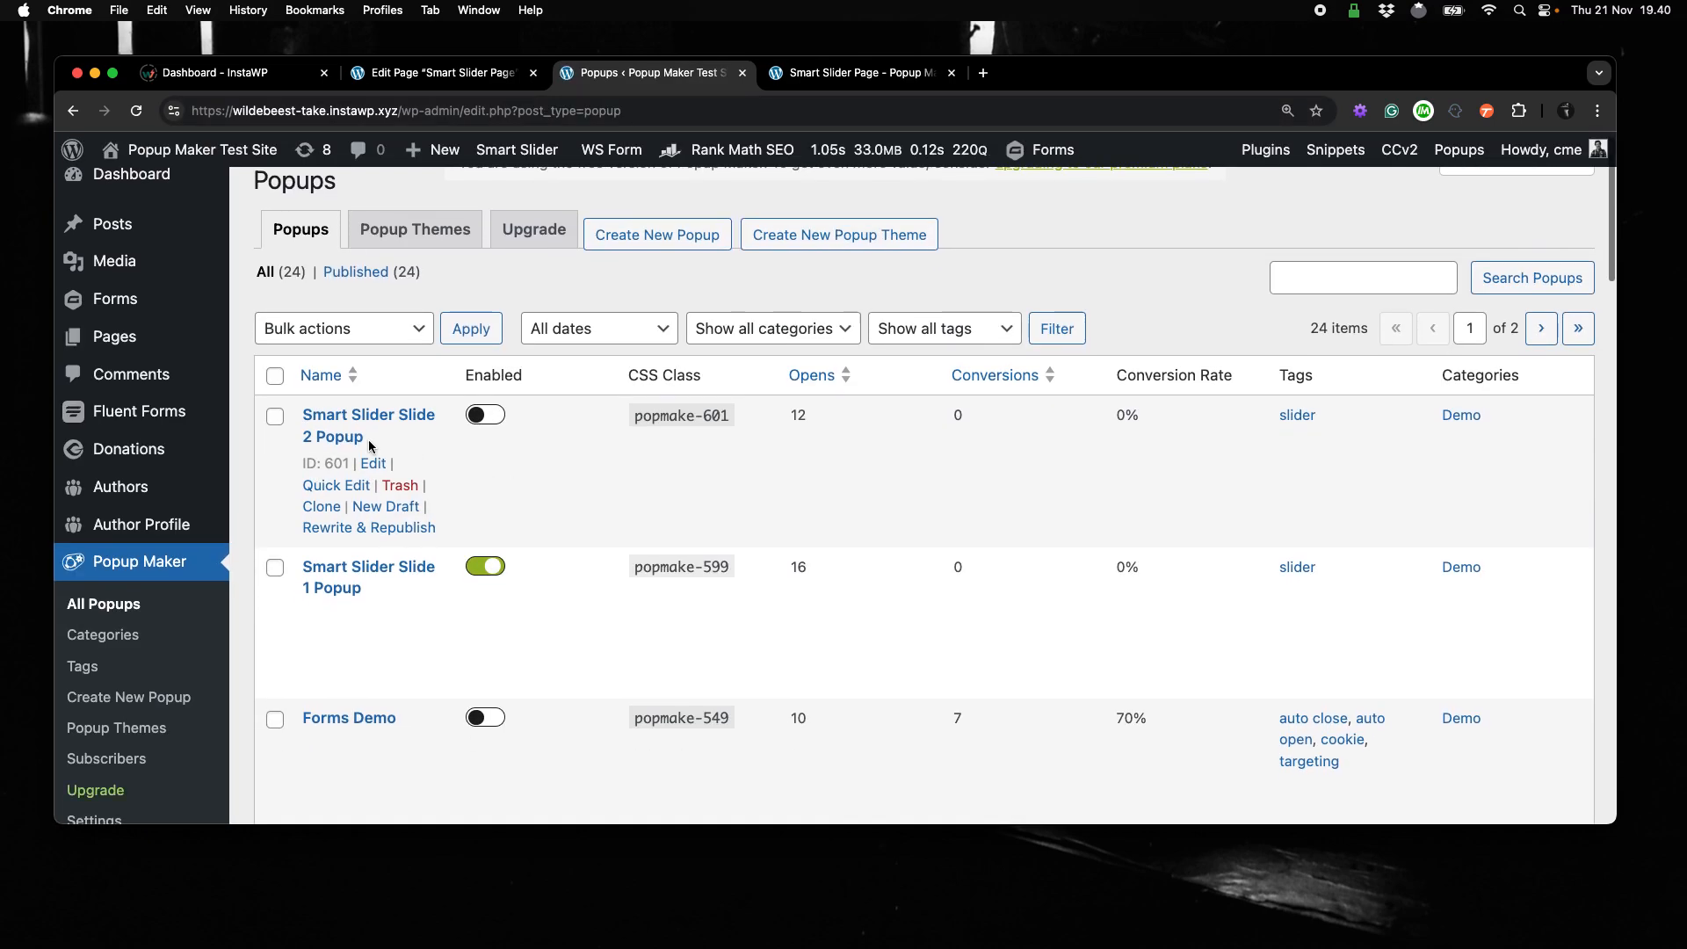
pyautogui.click(370, 467)
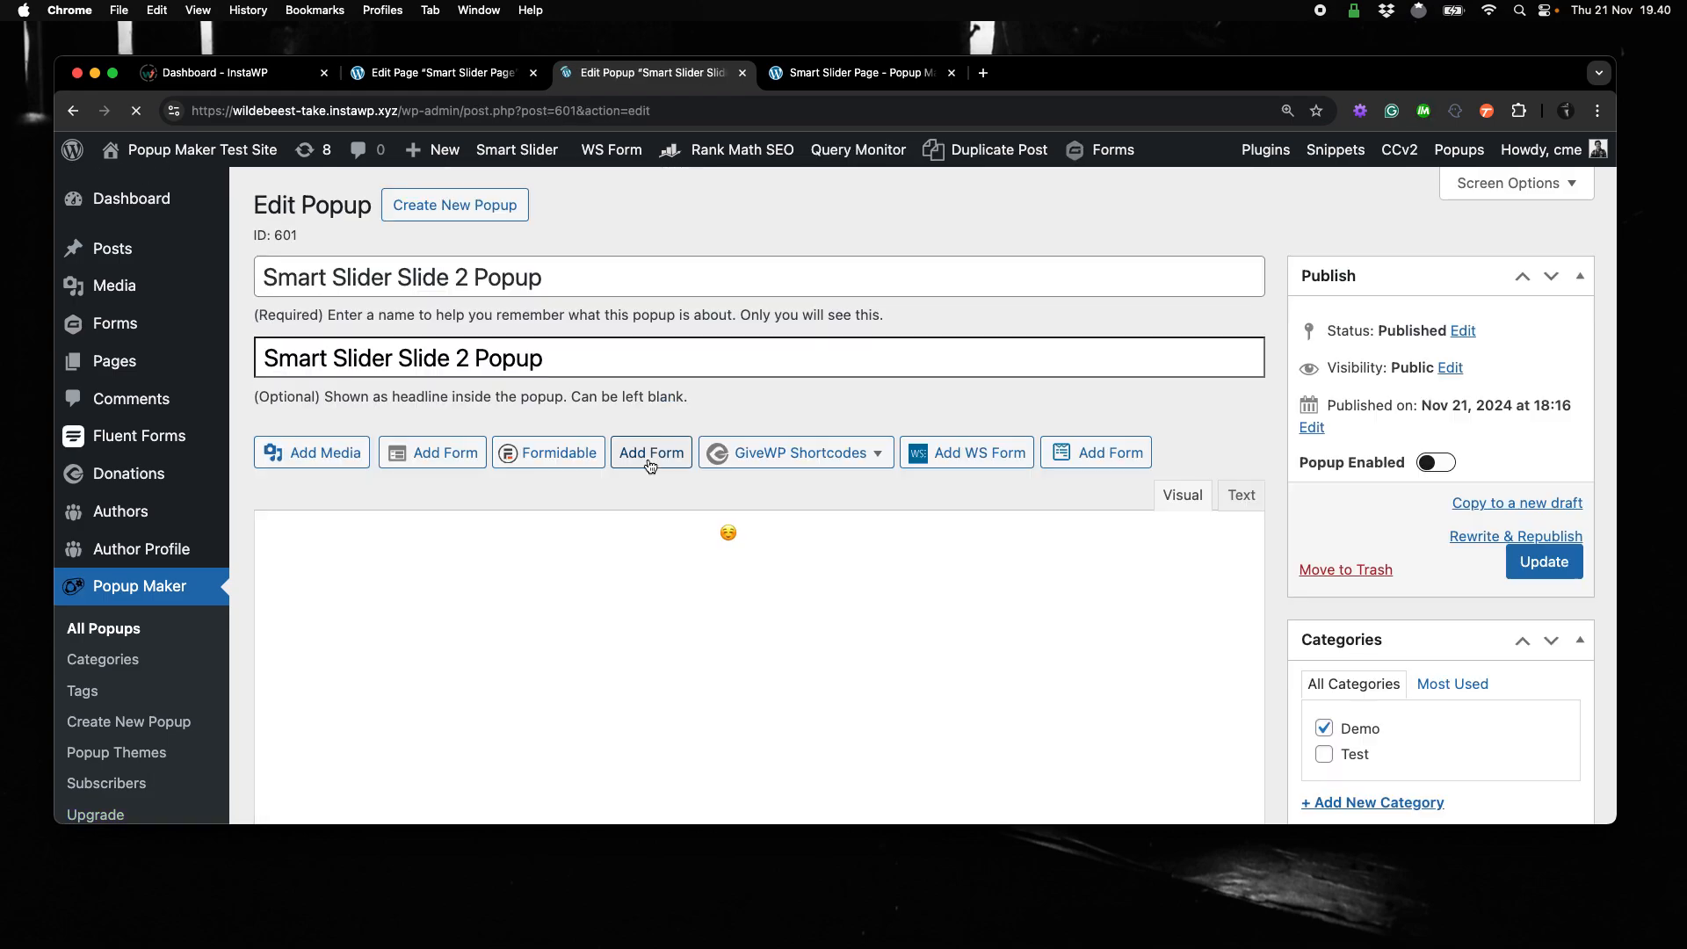
# Delete the existing Click Open trigger from the Smart Slider Slide 2 Popup and confirm the deletion.
pyautogui.scroll(-3, 649, 461)
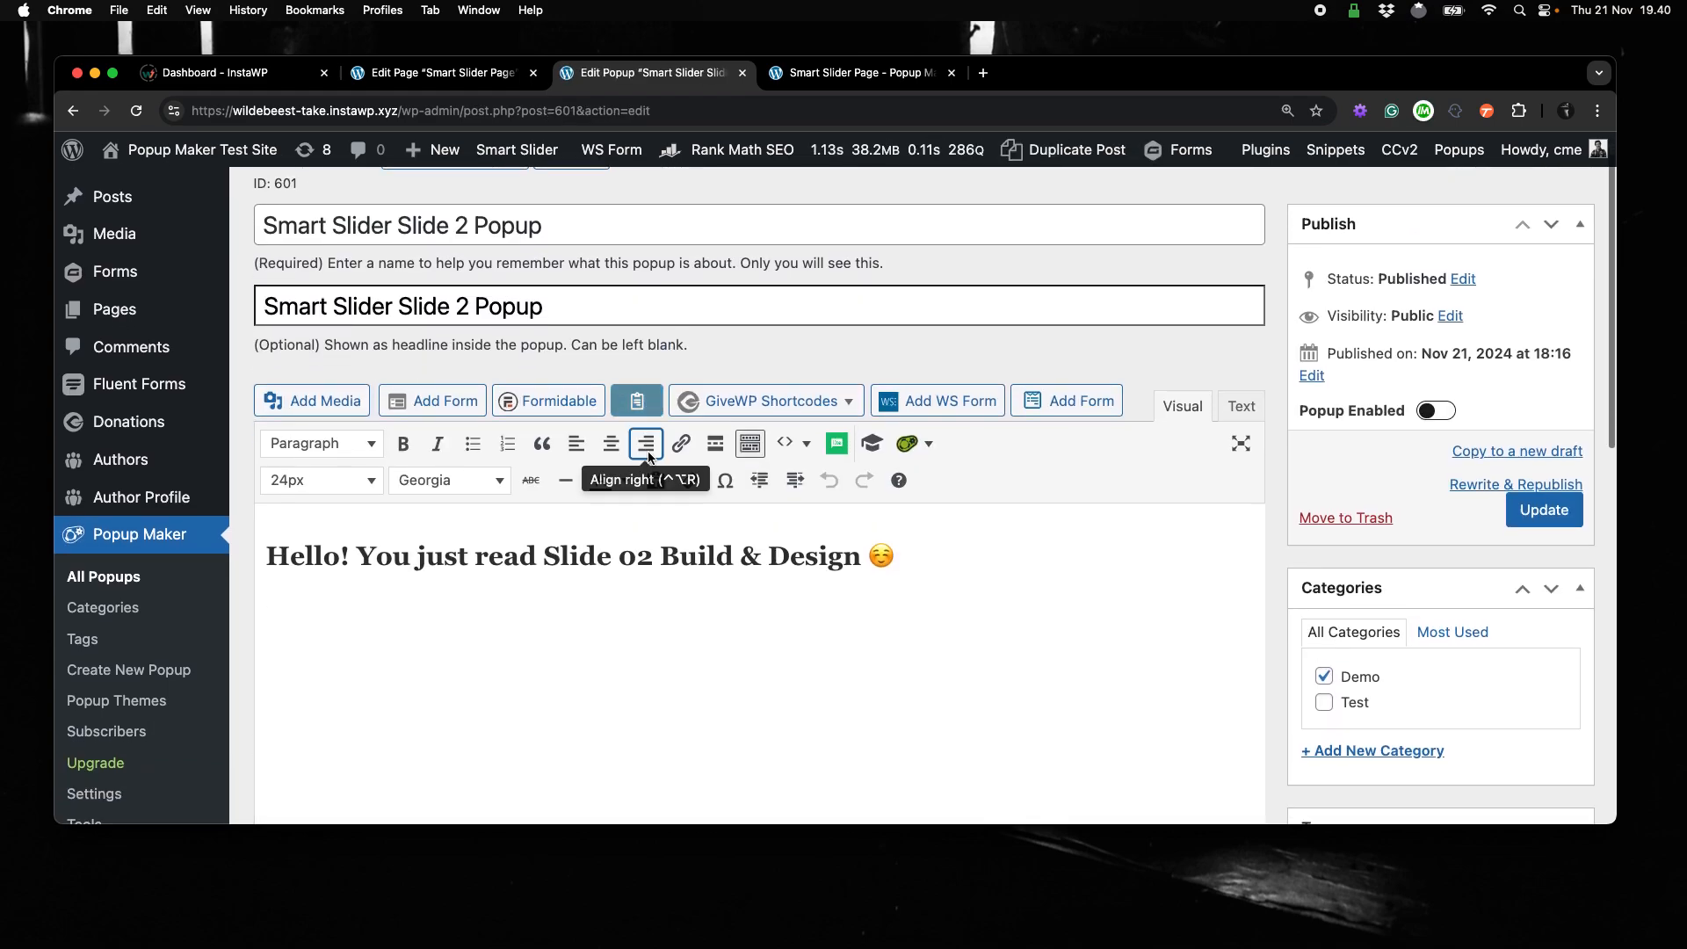
pyautogui.scroll(-5, 648, 452)
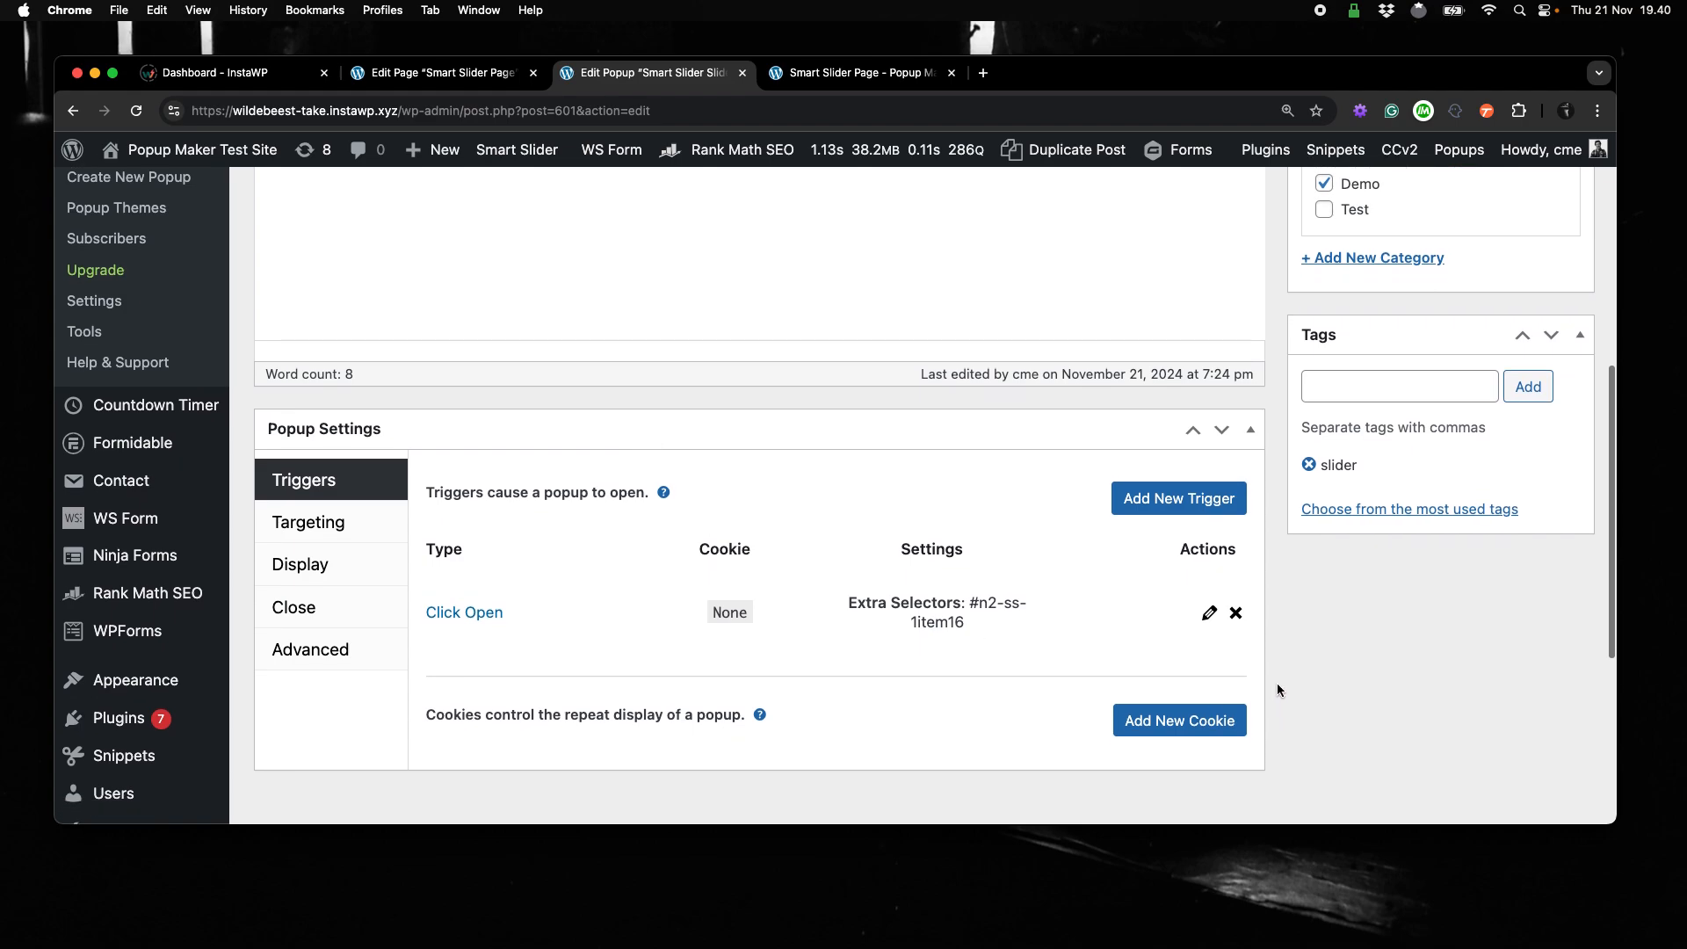
pyautogui.click(1237, 613)
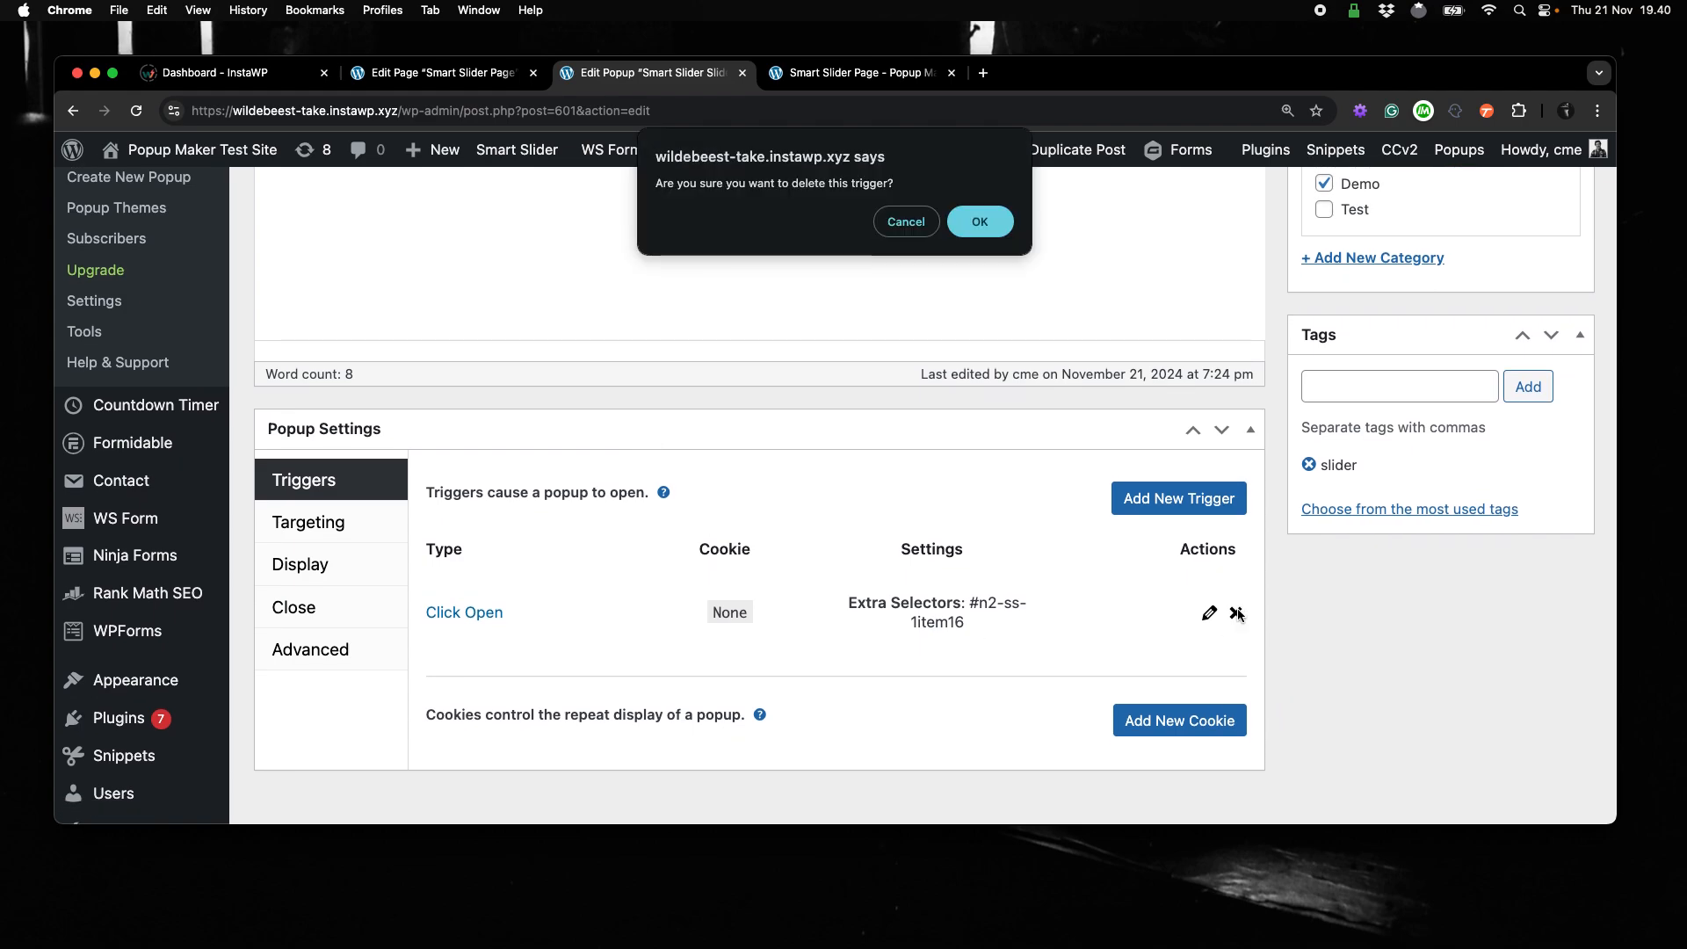
pyautogui.click(972, 222)
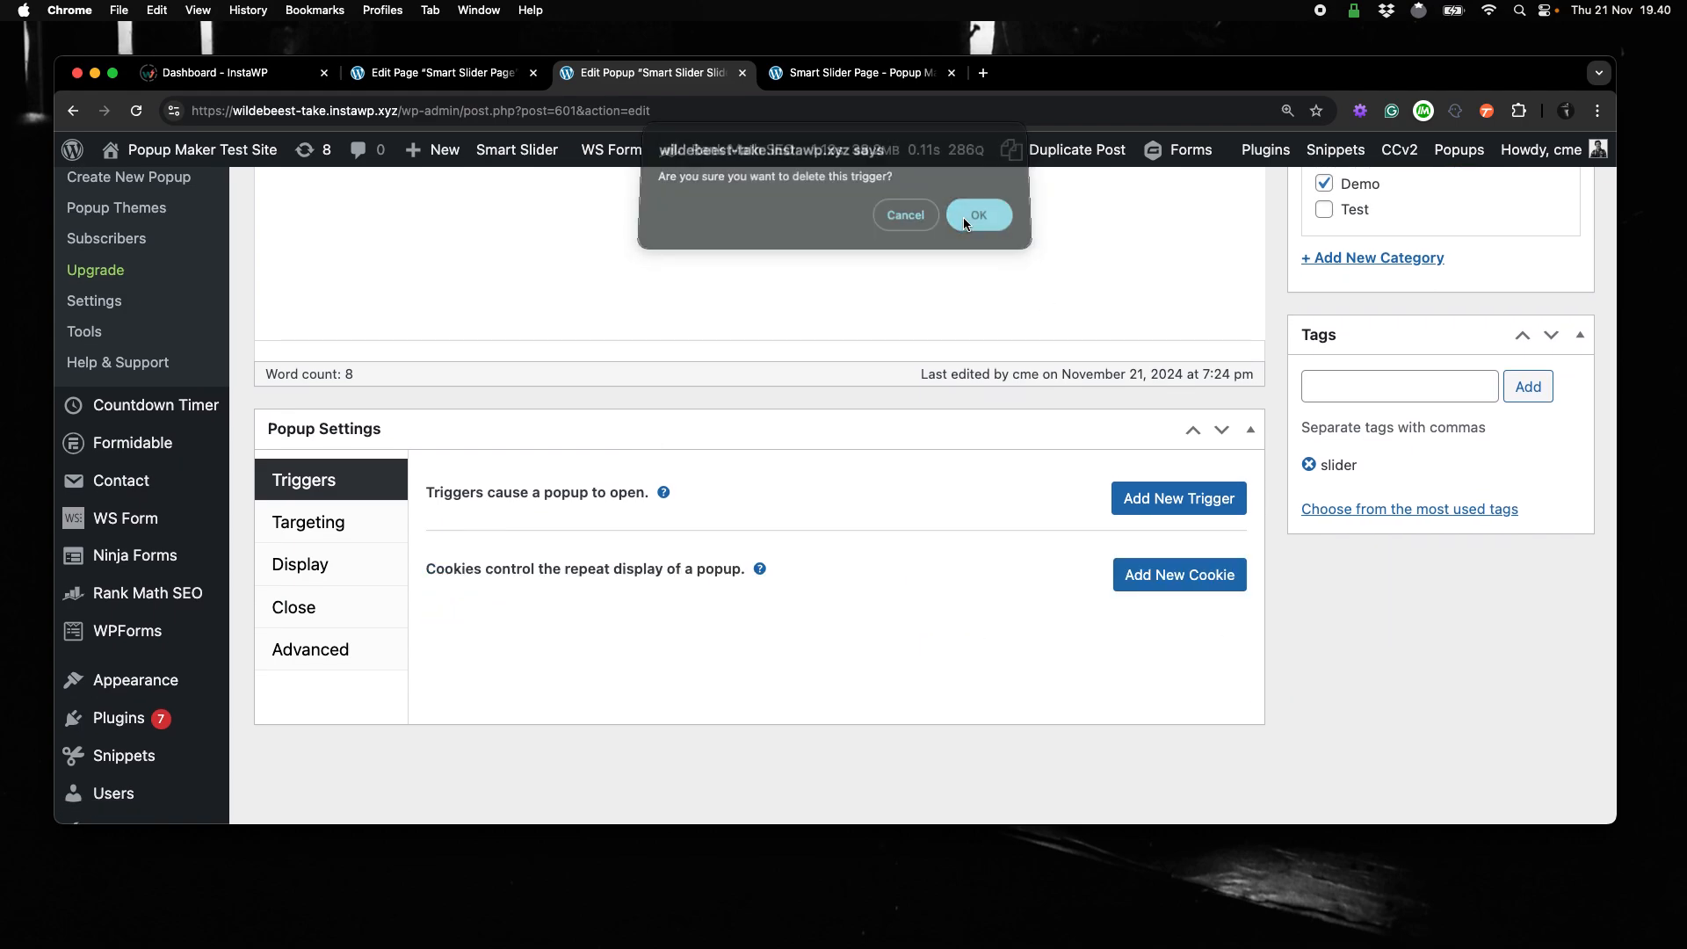
# Start a new Click Open trigger for the slide 2 popup without cookie prevention and open its extra CSS selector for entry.
pyautogui.click(1172, 507)
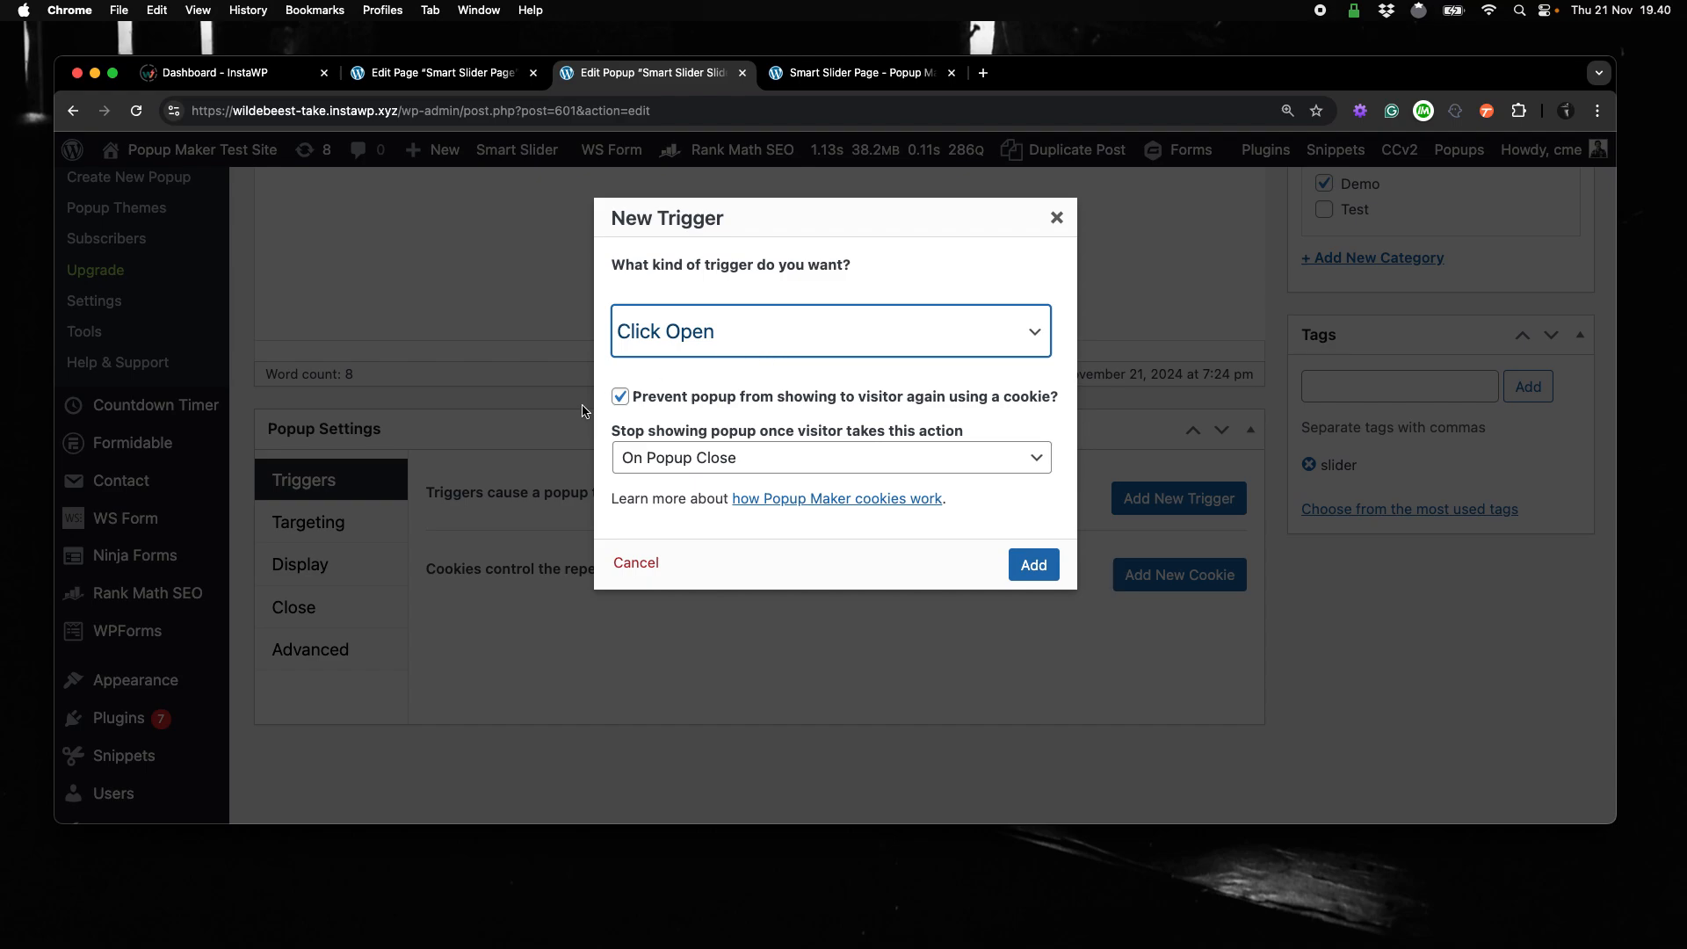
pyautogui.click(620, 398)
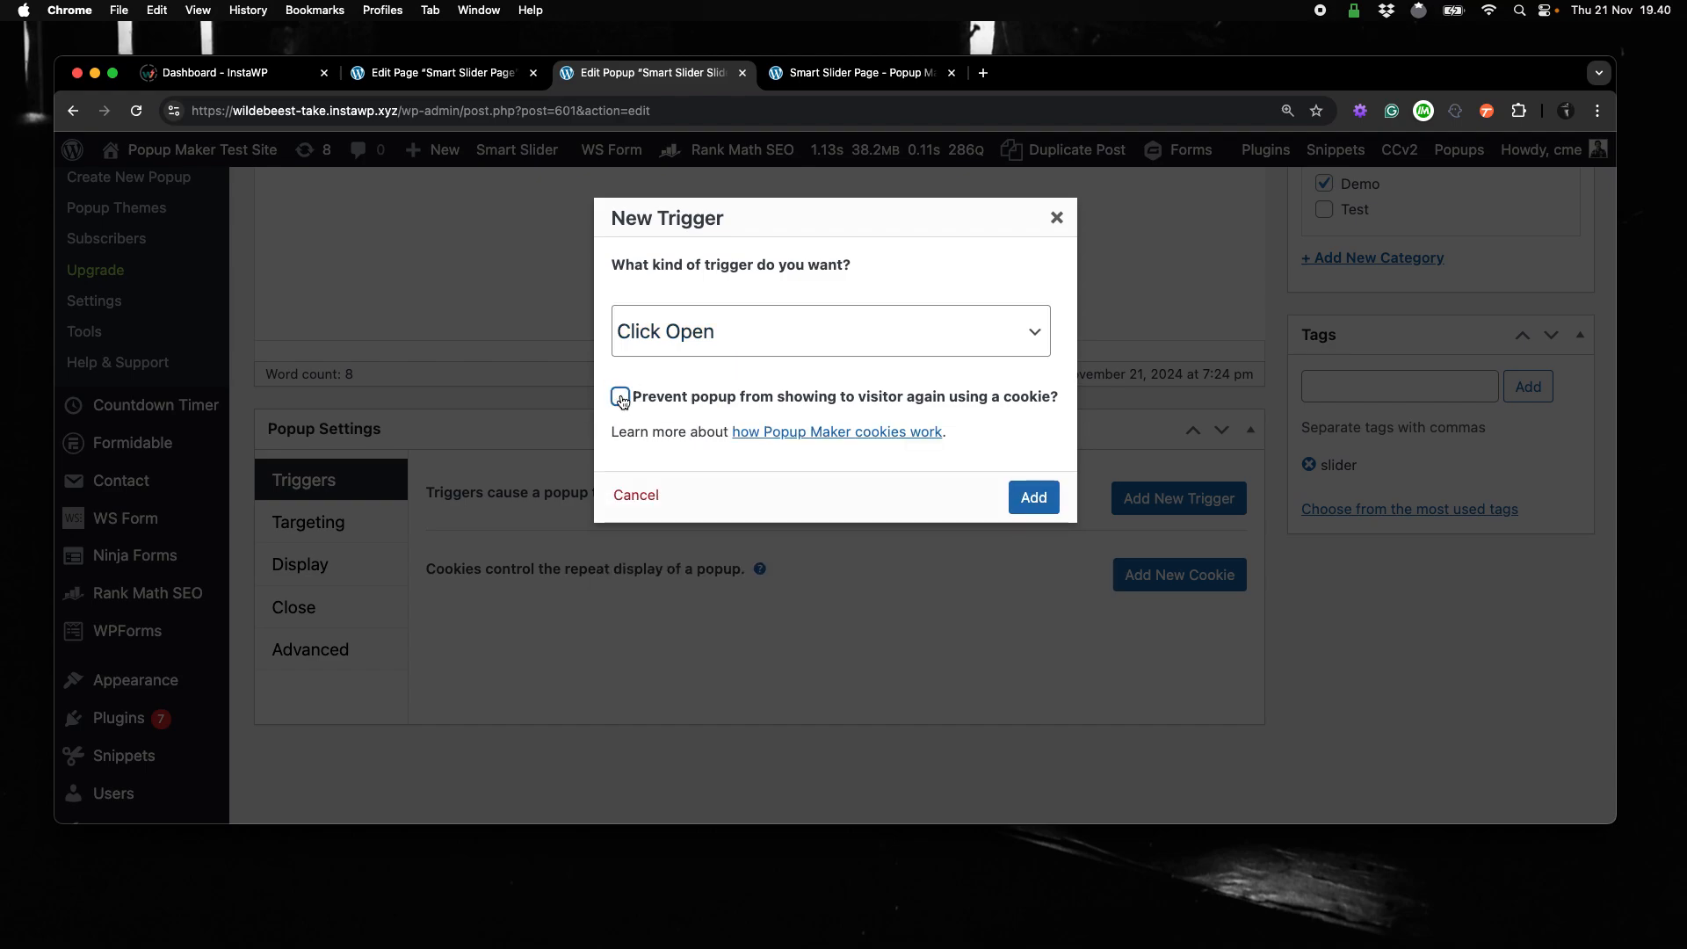
pyautogui.click(1031, 515)
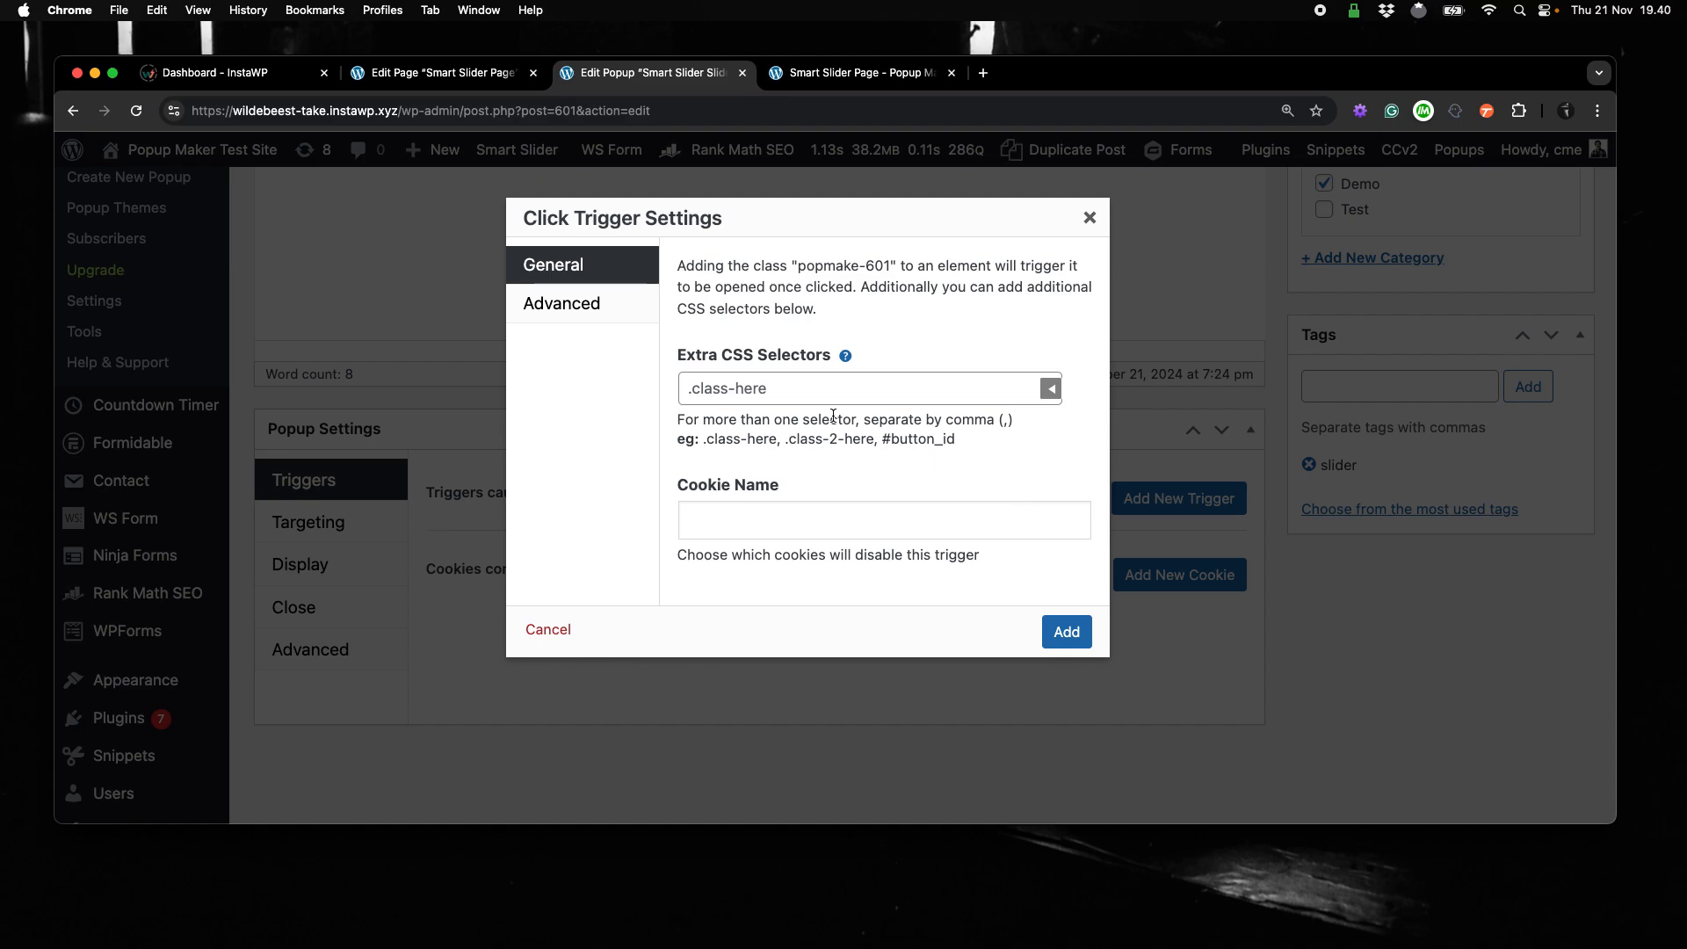
pyautogui.click(740, 395)
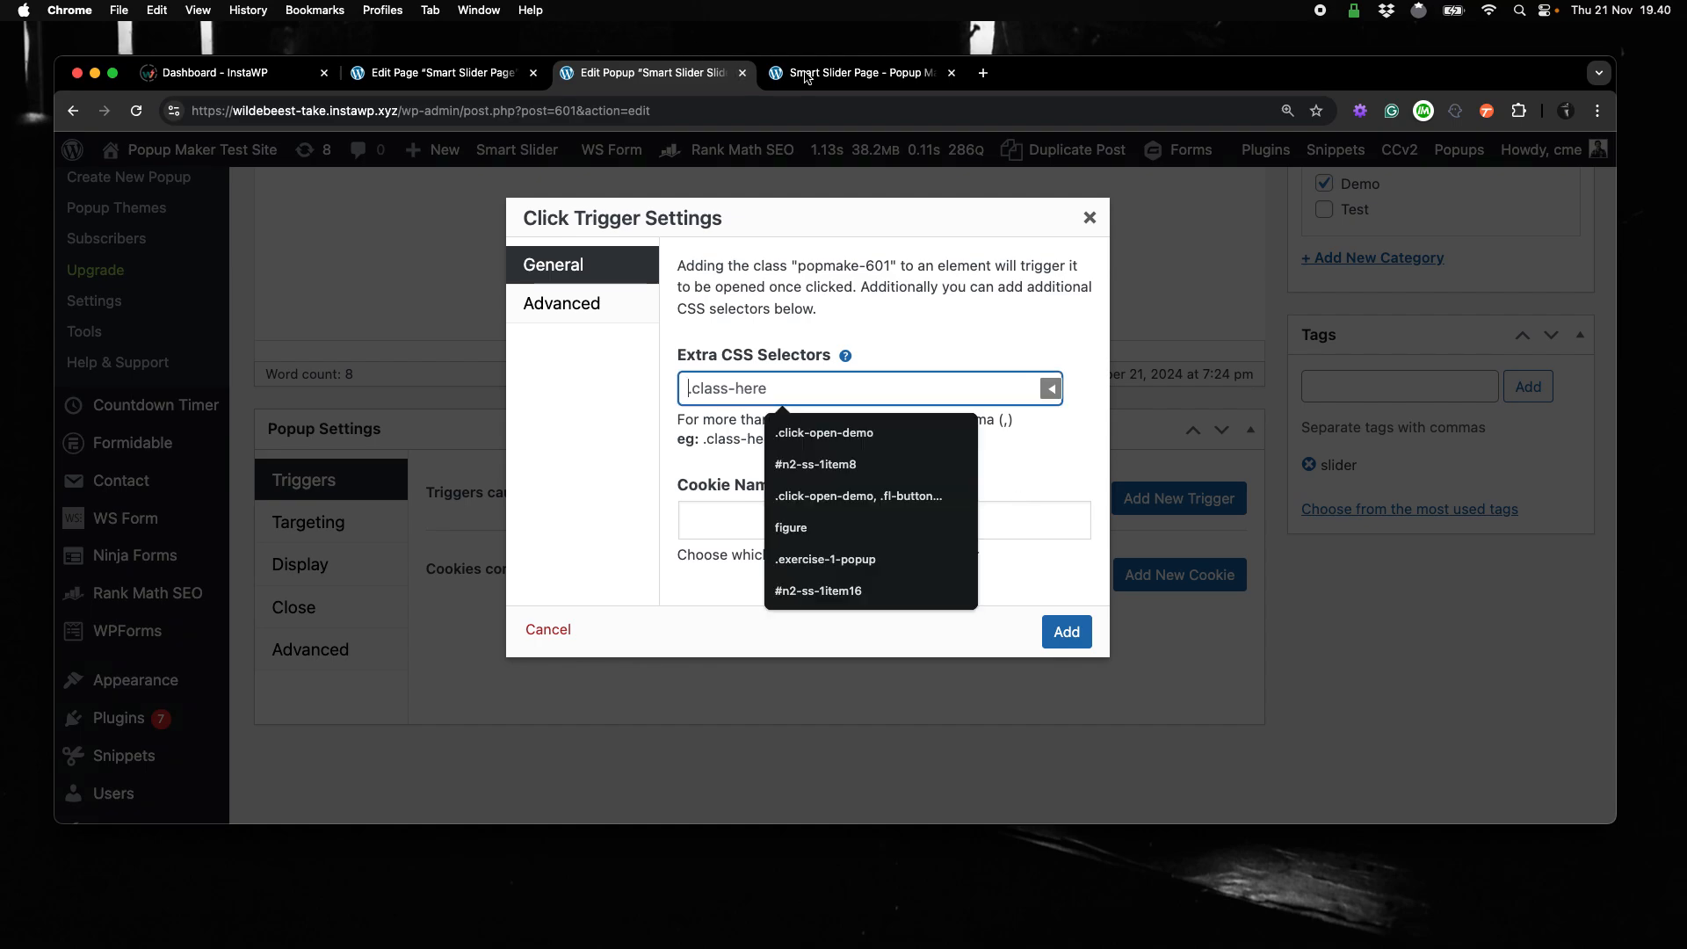
# Use Popup Maker's Get Selector tool on slide 02 of the live page and select the slide's CSS selector for copying.
pyautogui.click(850, 75)
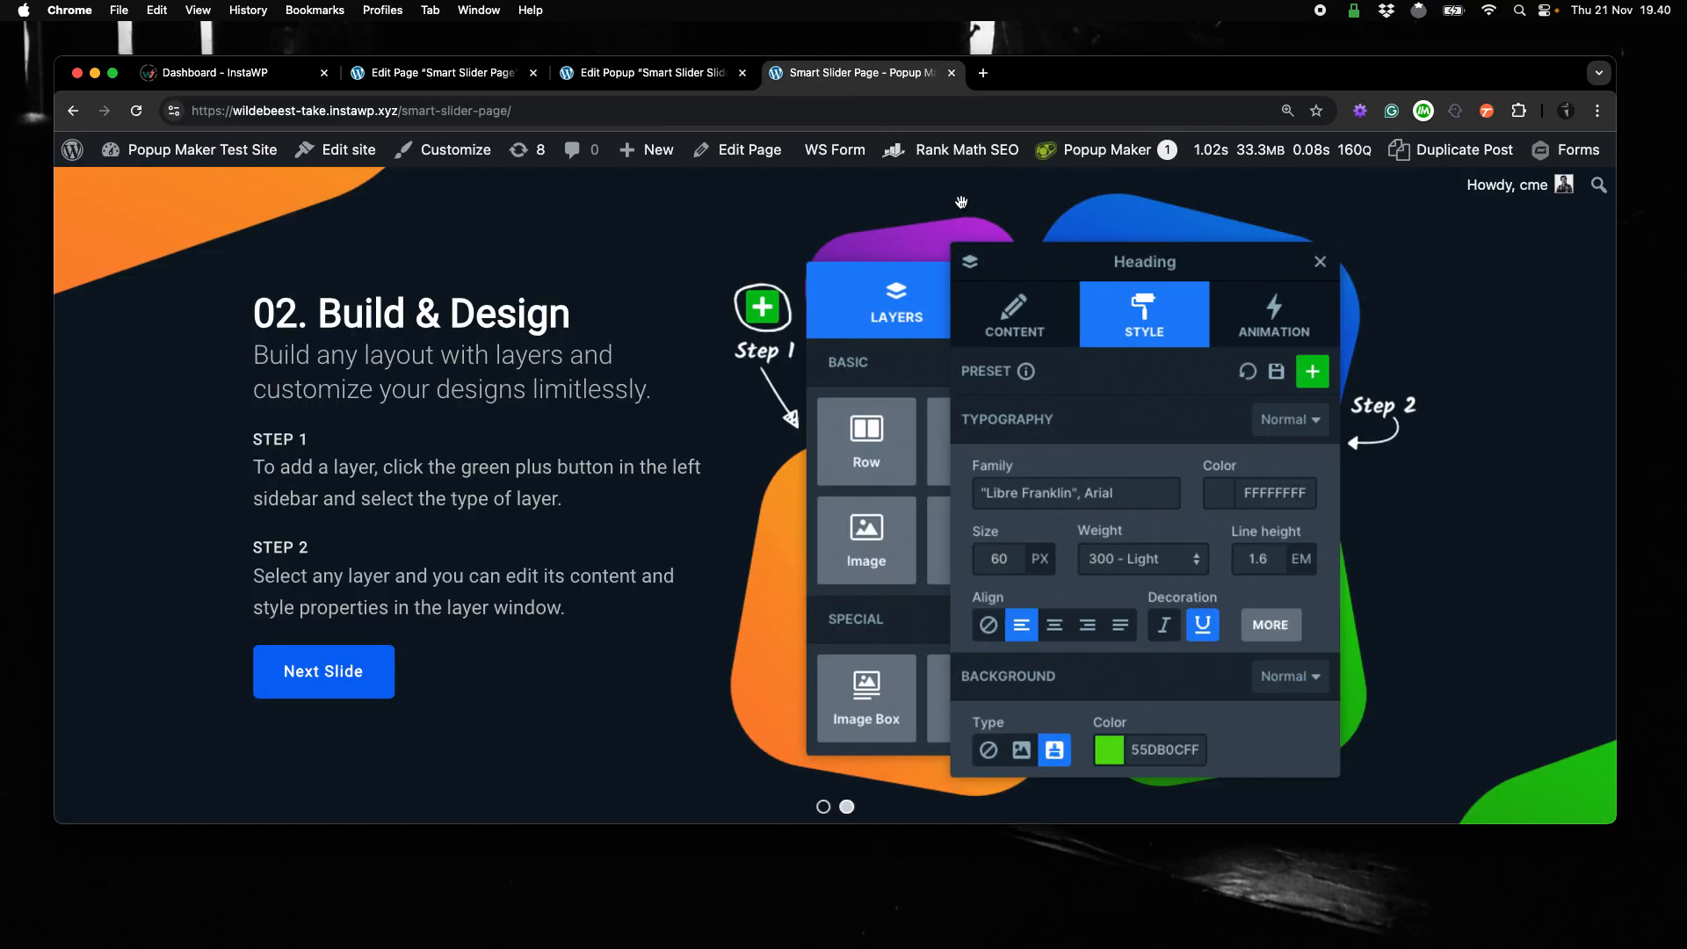
pyautogui.moveTo(1110, 153)
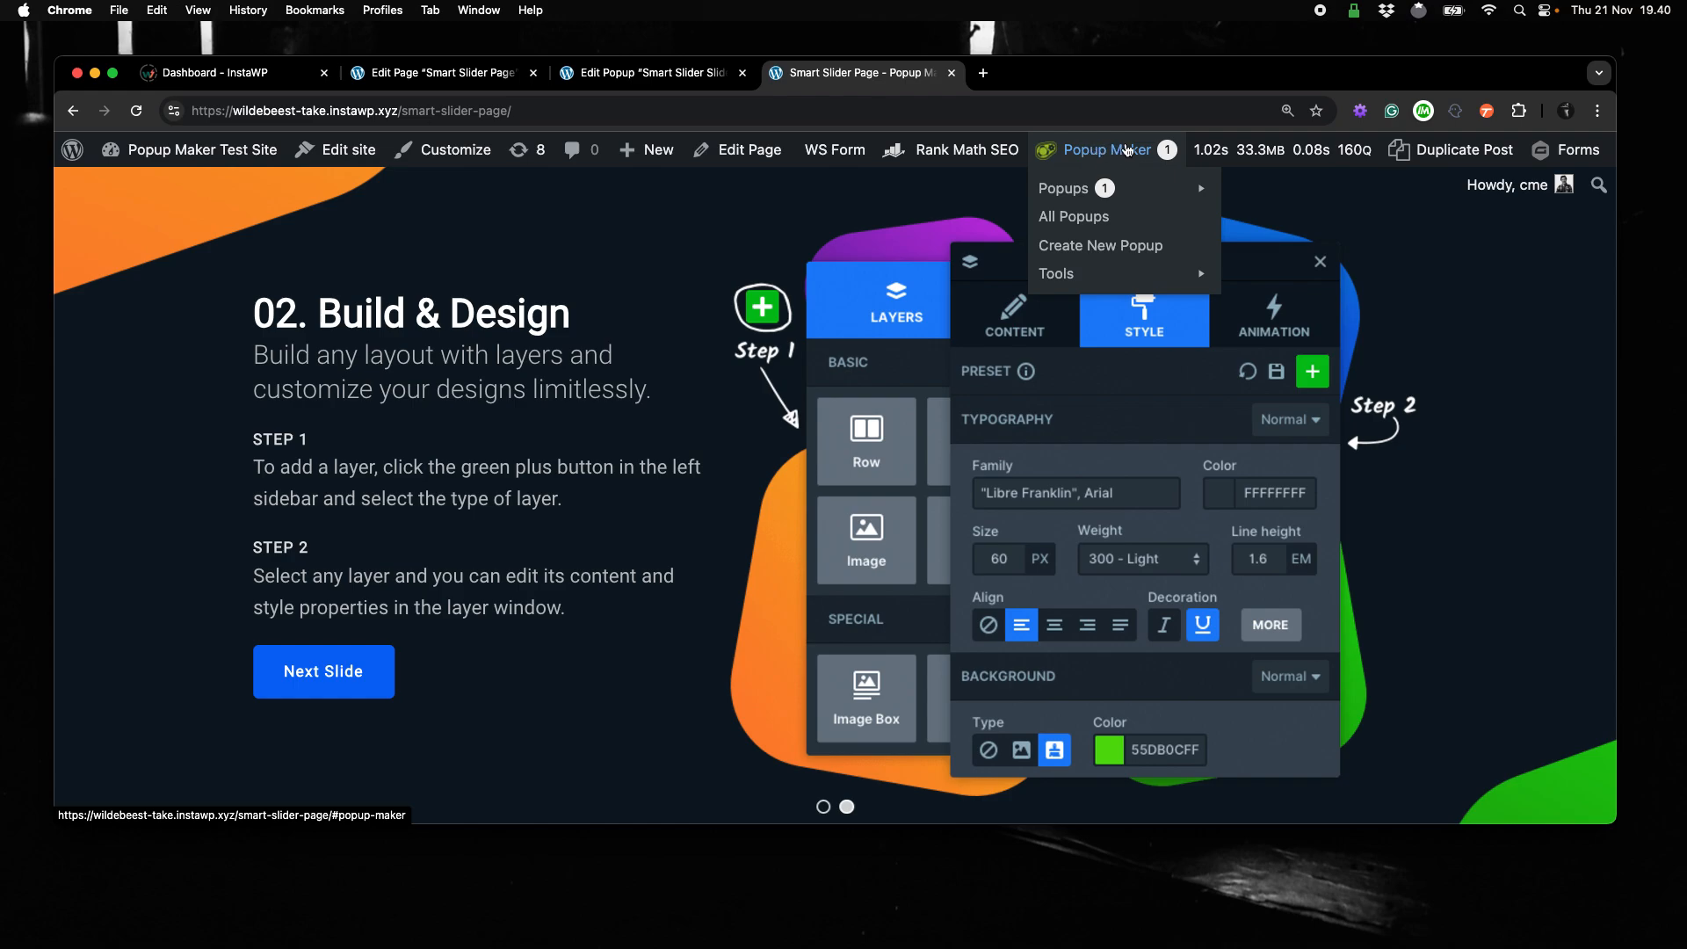
pyautogui.moveTo(1142, 277)
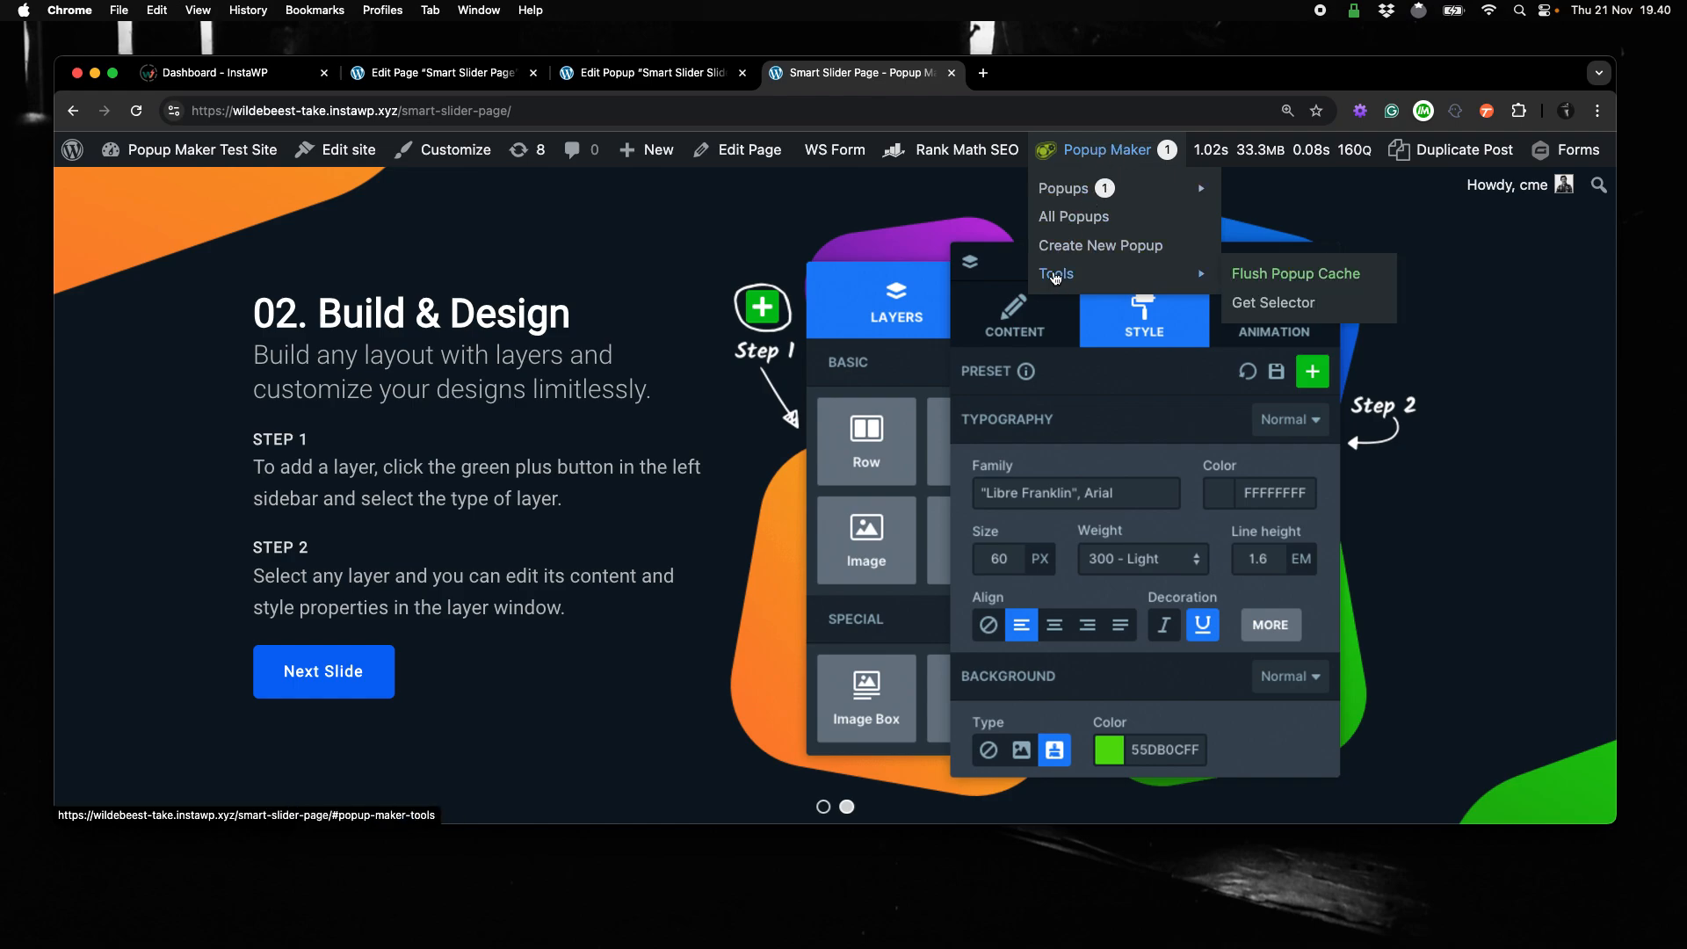
pyautogui.click(1258, 306)
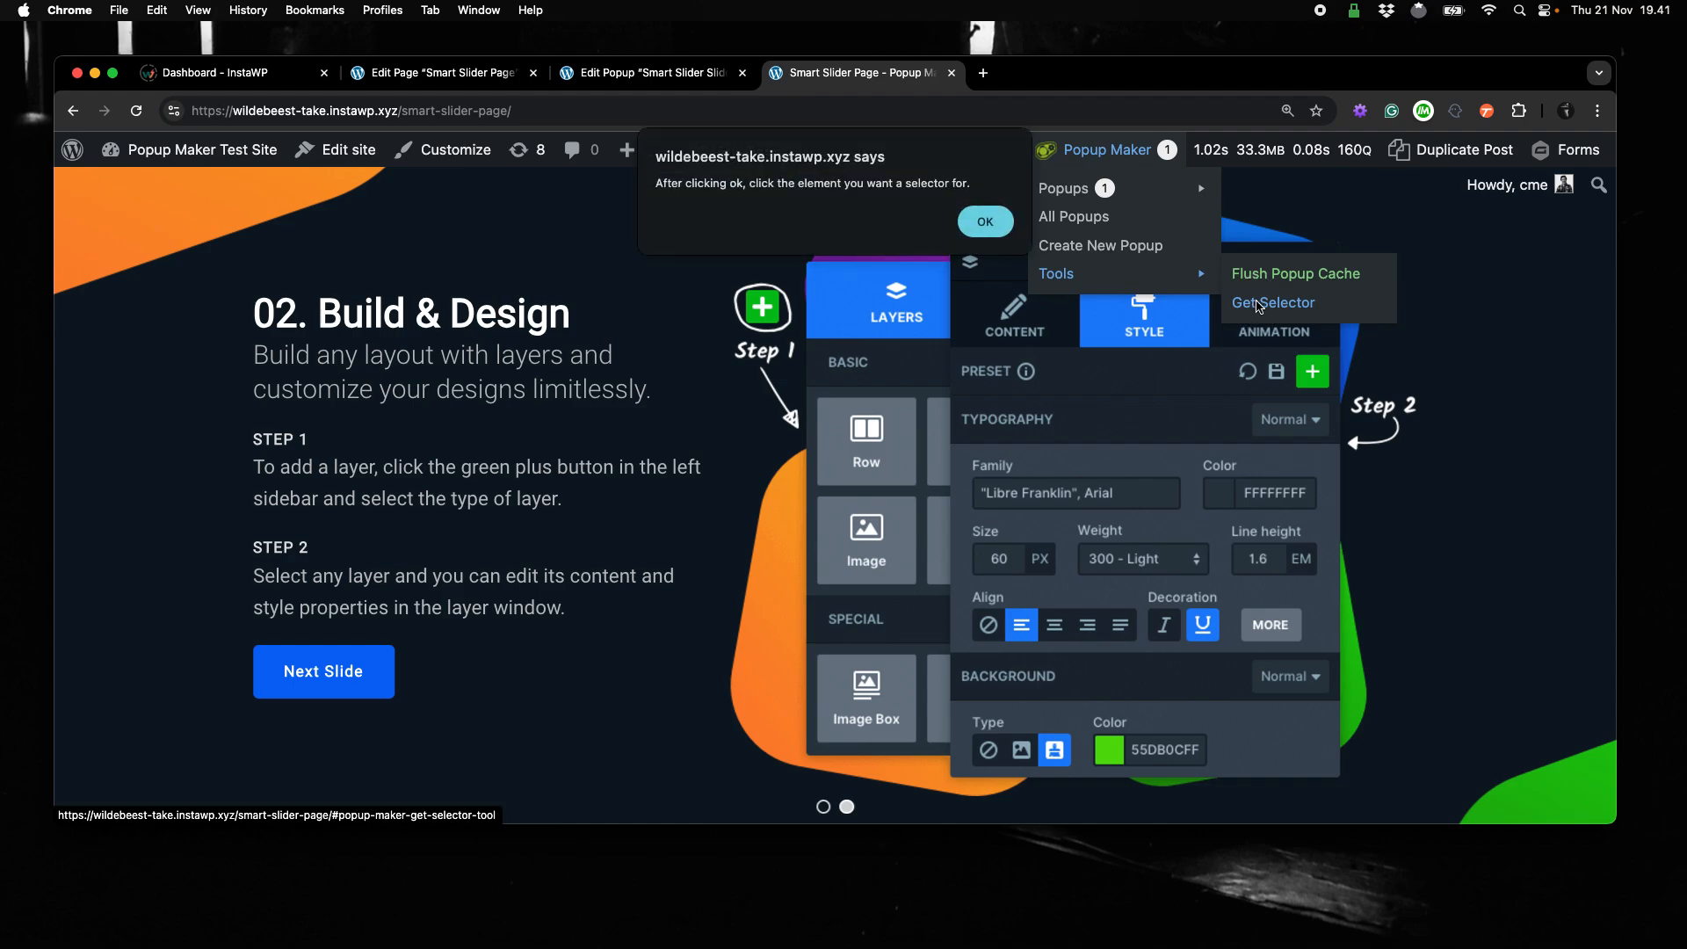
pyautogui.click(990, 218)
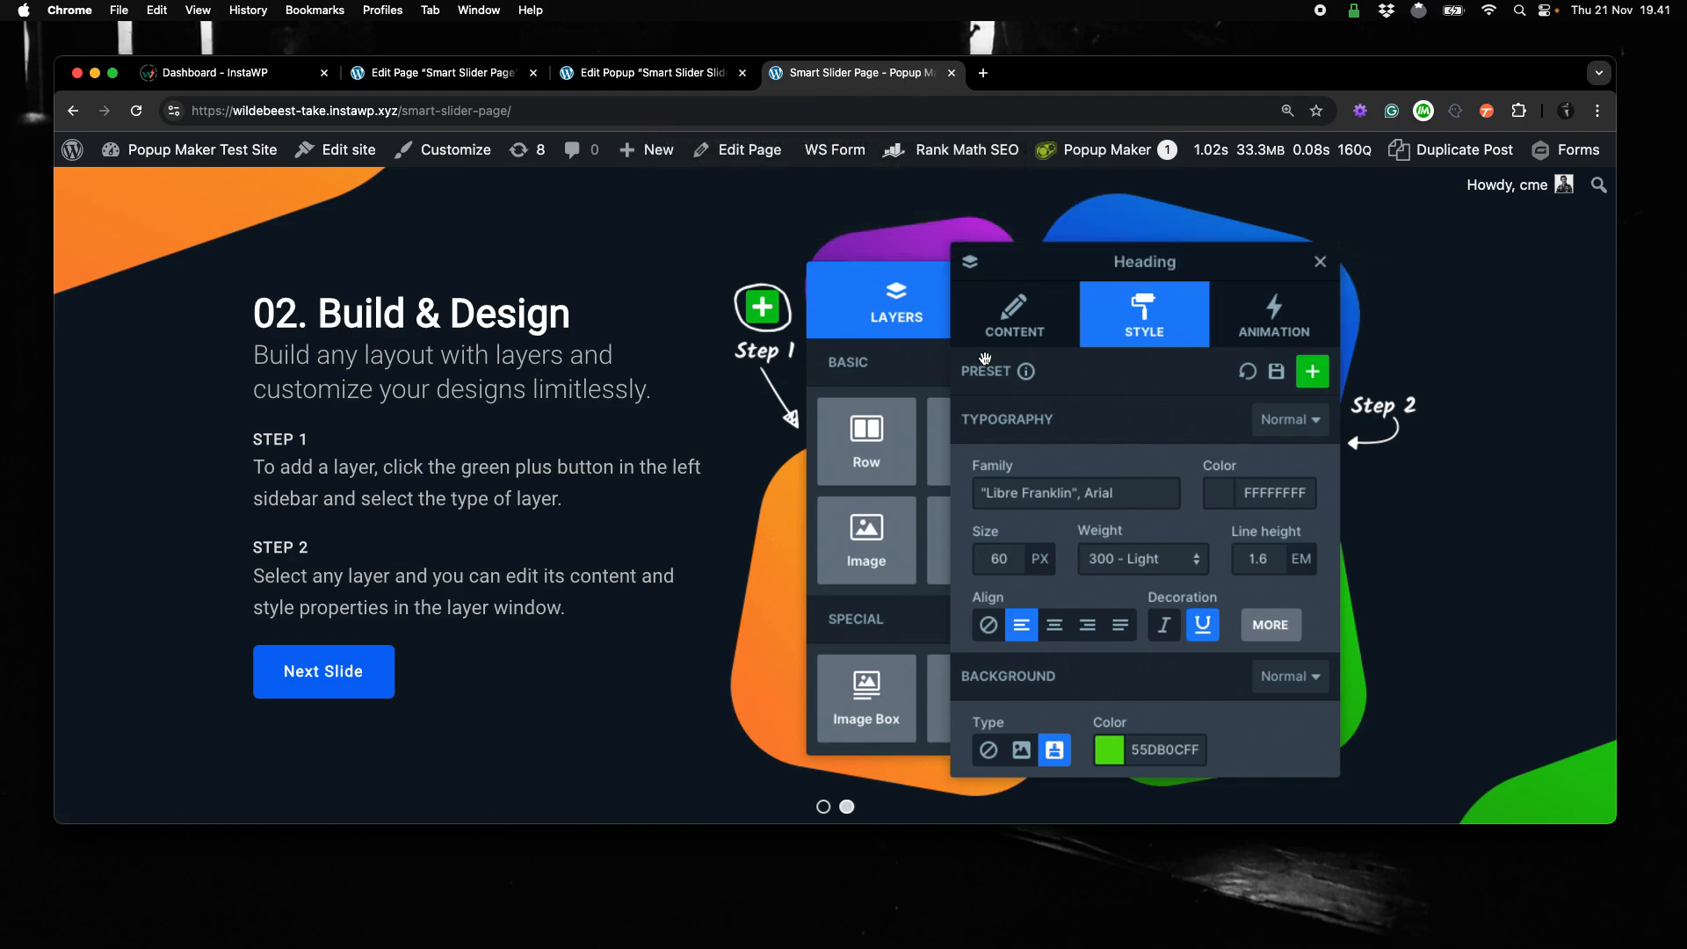
pyautogui.click(990, 407)
pyautogui.moveTo(707, 183); pyautogui.dragTo(787, 185)
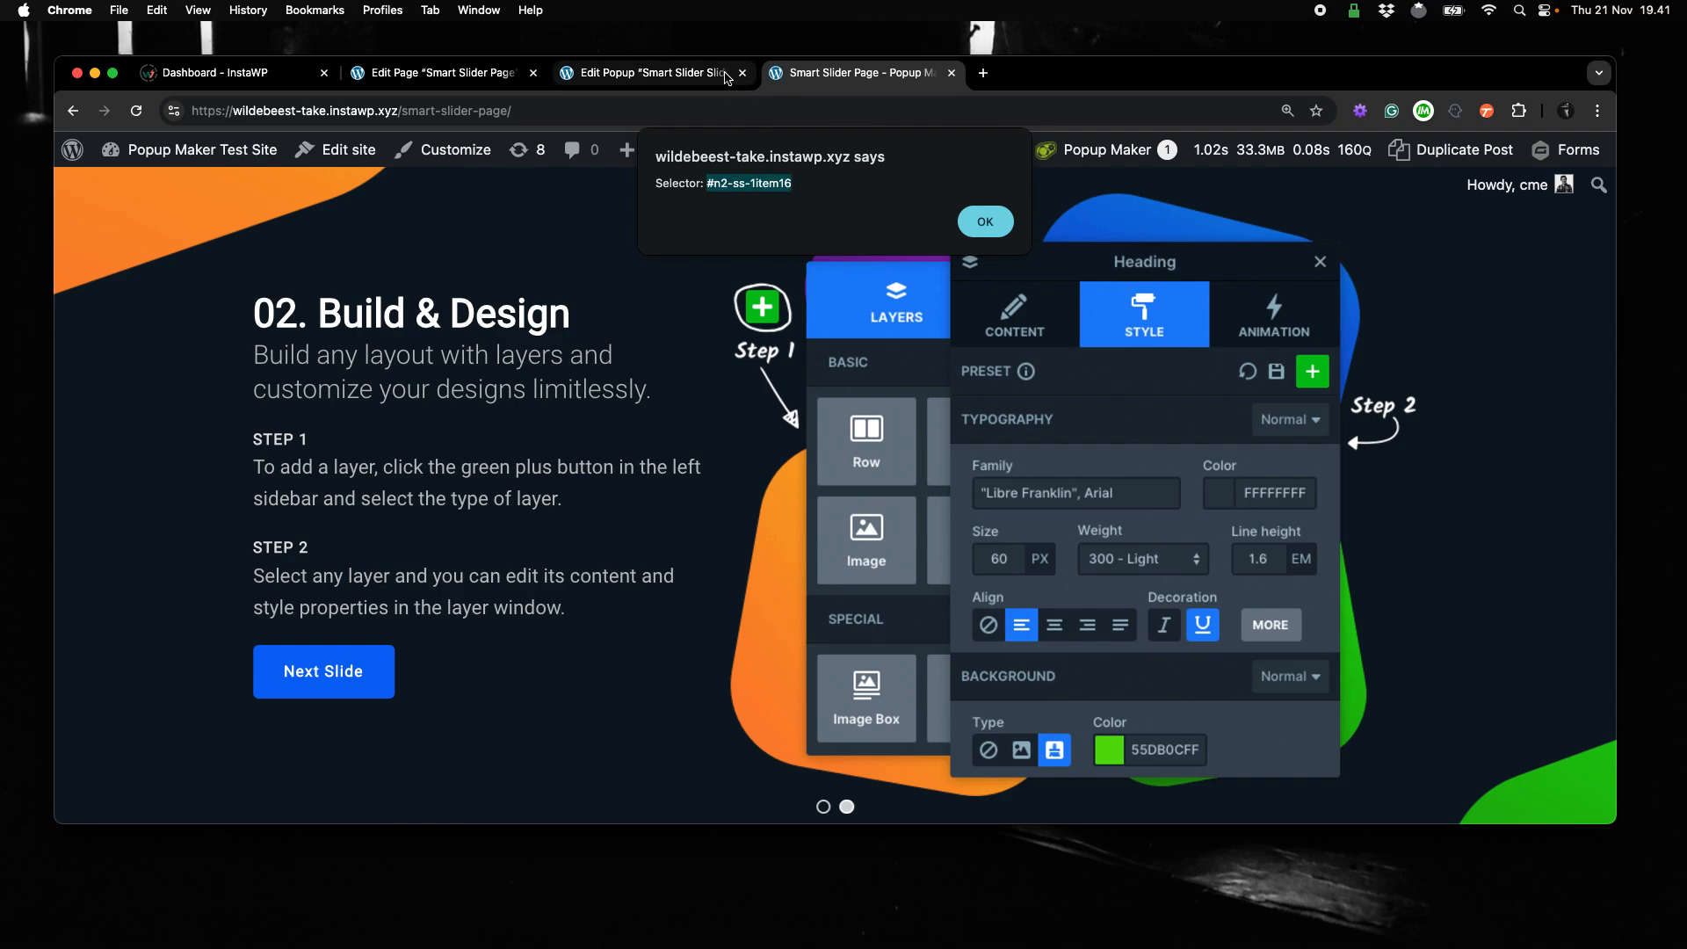
# Set the click trigger's extra CSS selector to #n2-ss-1item16 in the slide 2 popup and add the trigger.
pyautogui.click(647, 74)
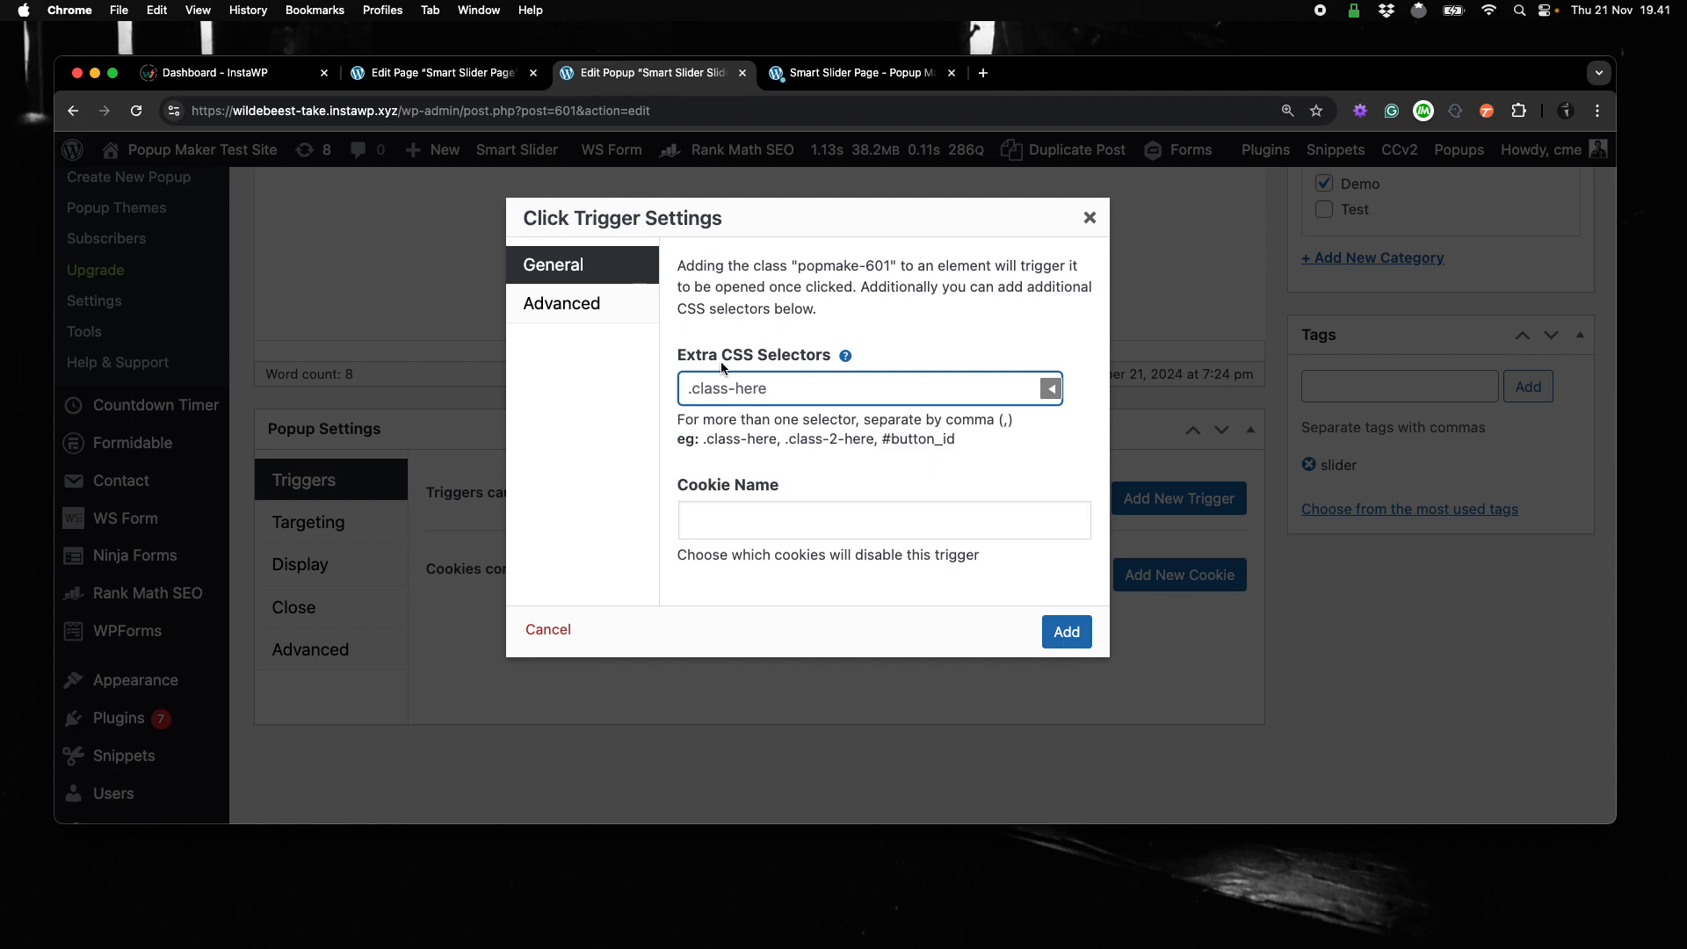
pyautogui.click(729, 389)
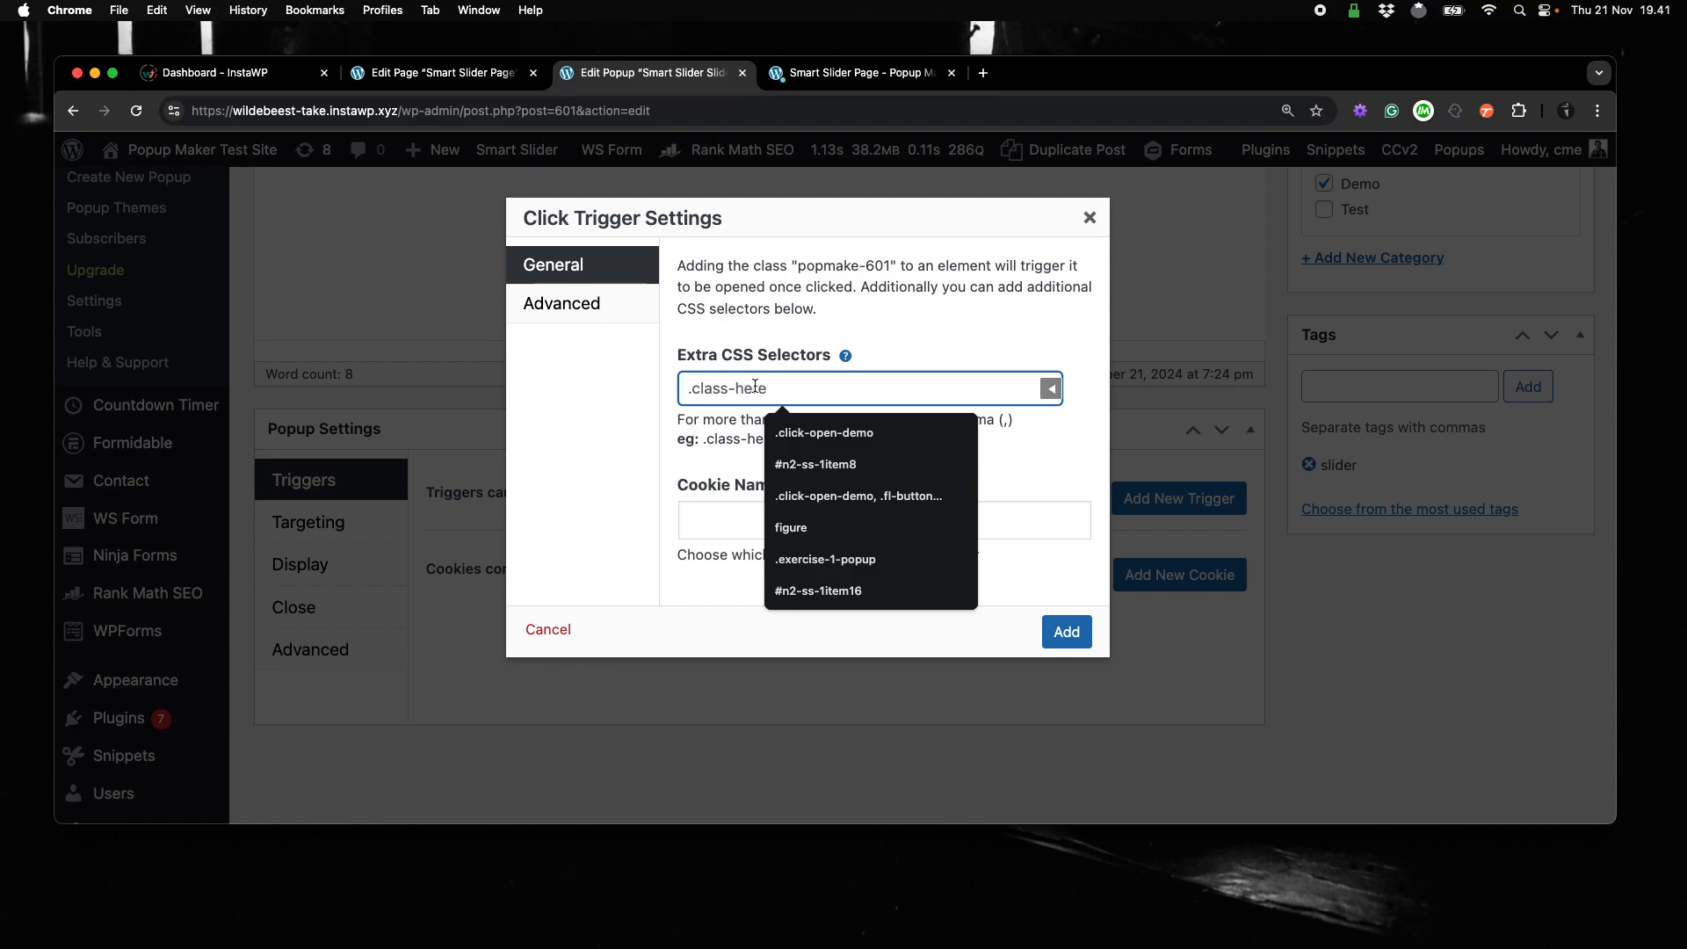
pyautogui.press('Up')
pyautogui.press('Return')
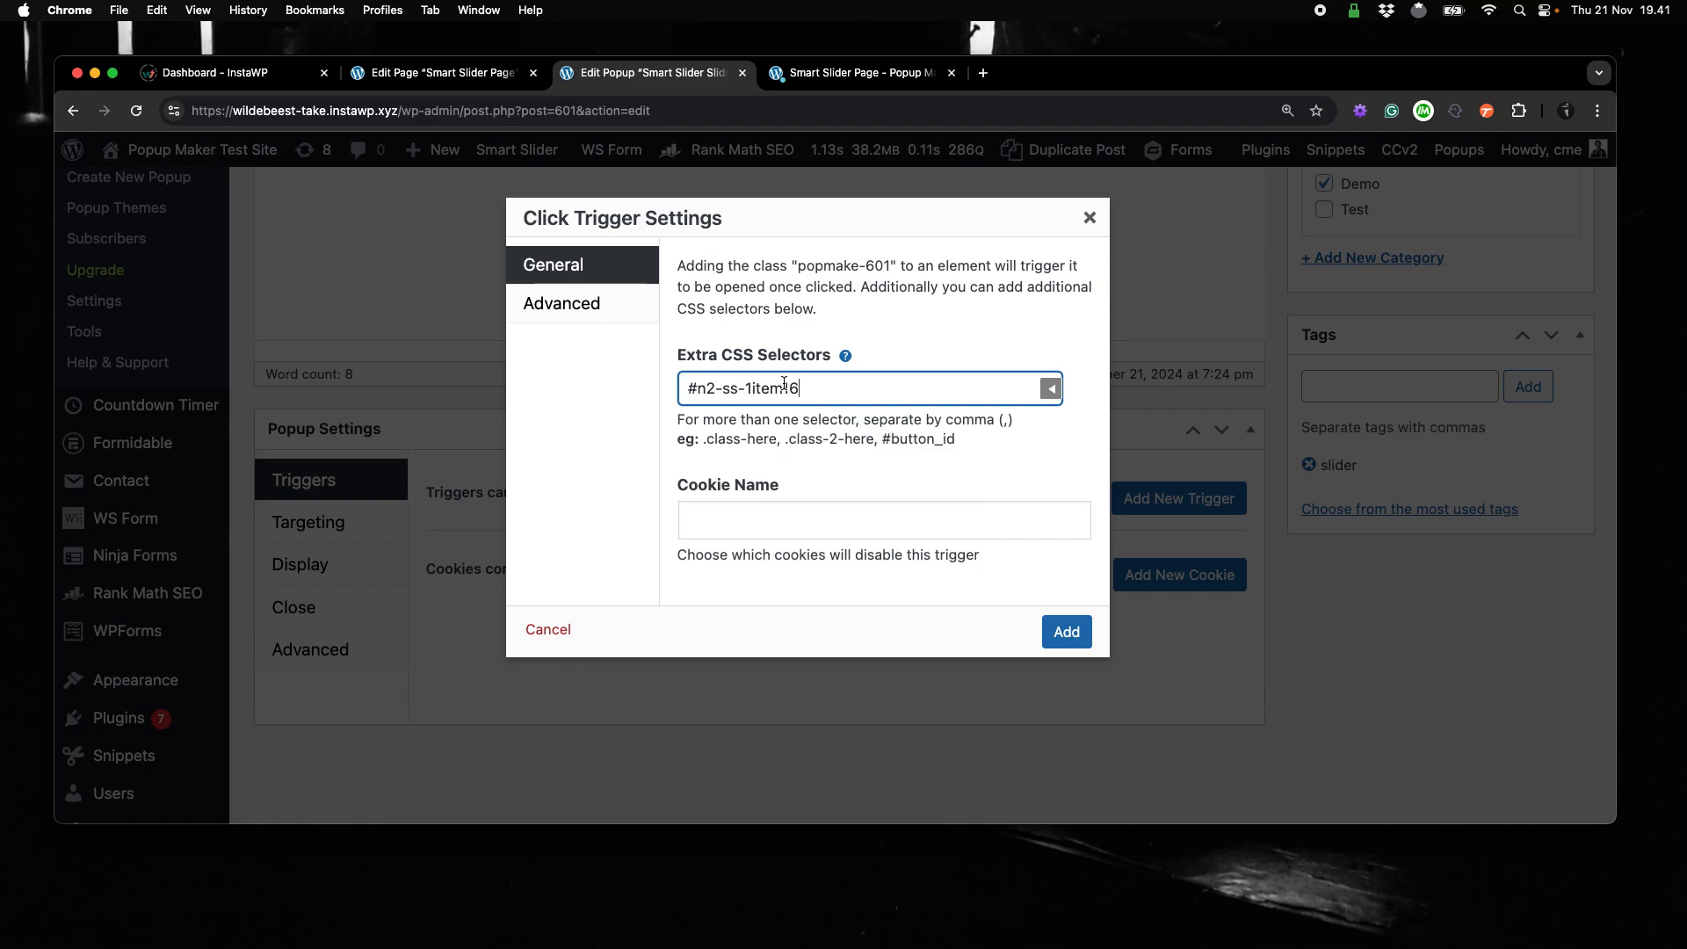
pyautogui.click(1059, 638)
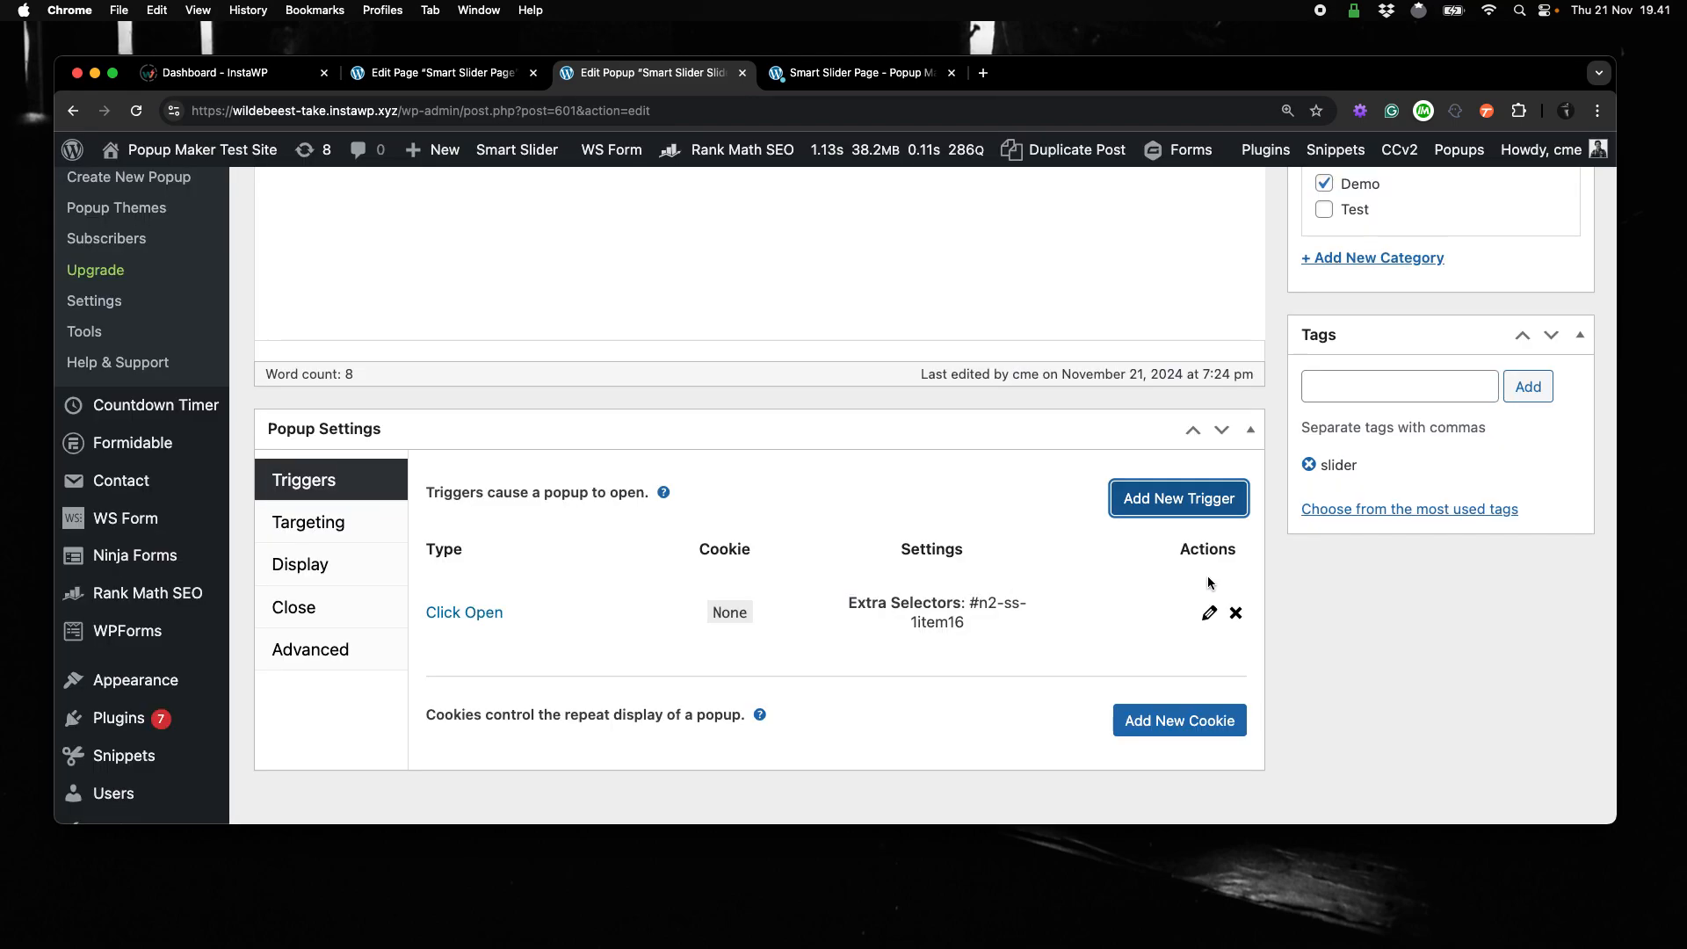
# Enable the Smart Slider Slide 2 Popup and update it.
pyautogui.scroll(5, 1209, 570)
pyautogui.click(1437, 293)
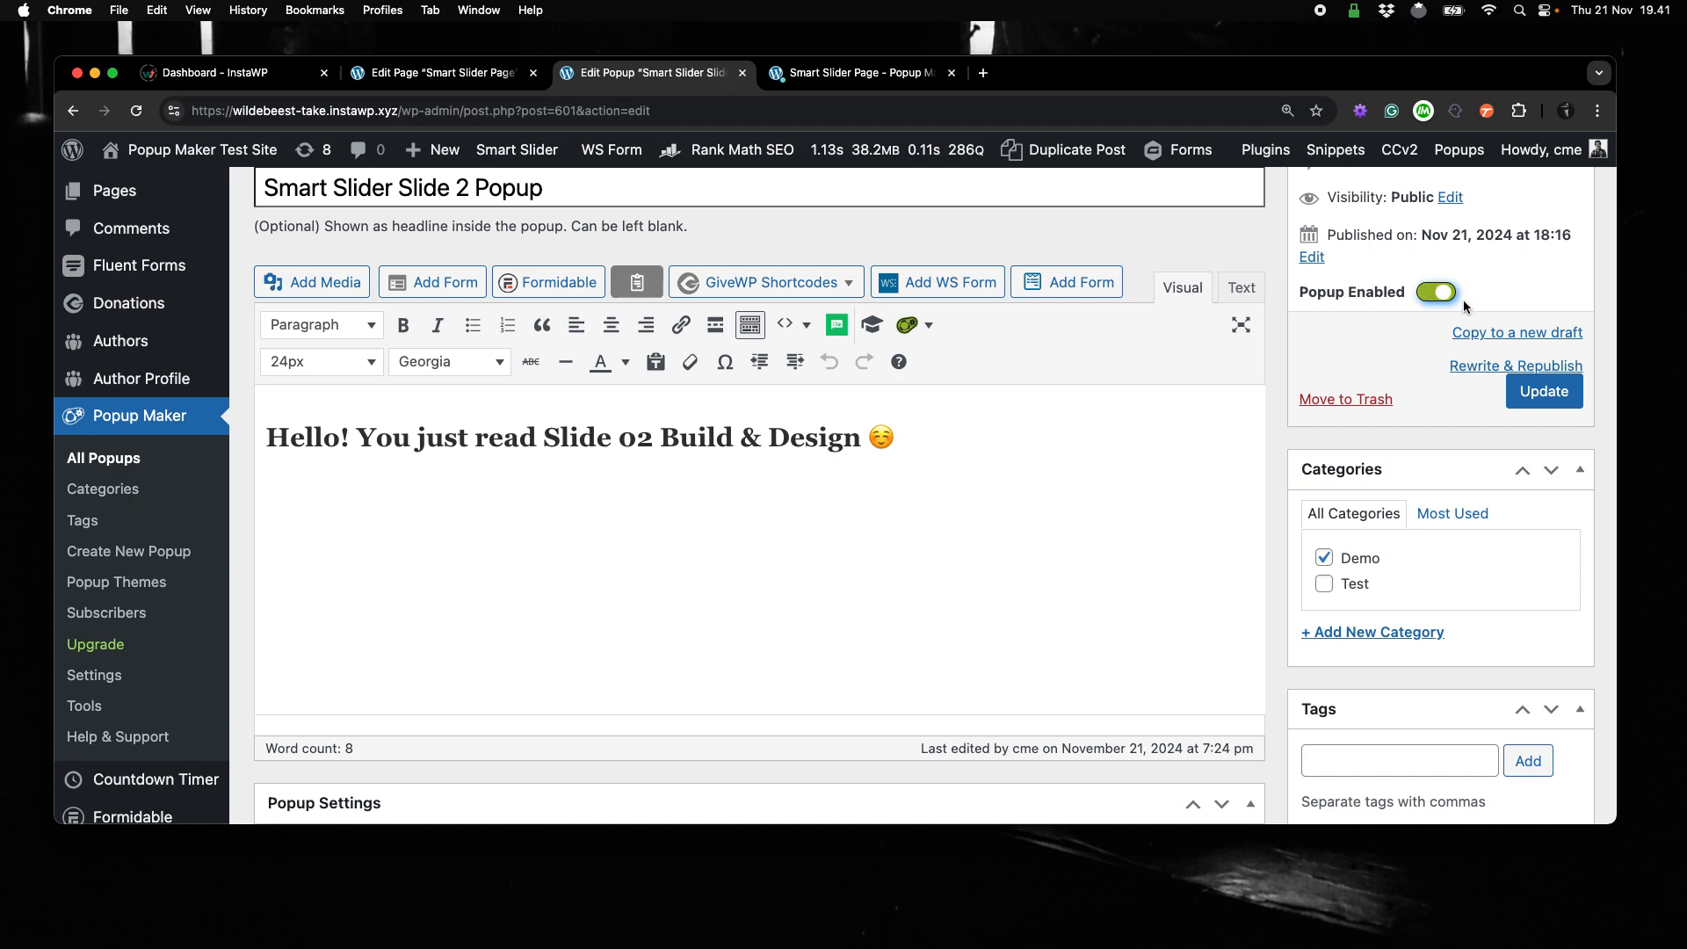
pyautogui.click(1530, 402)
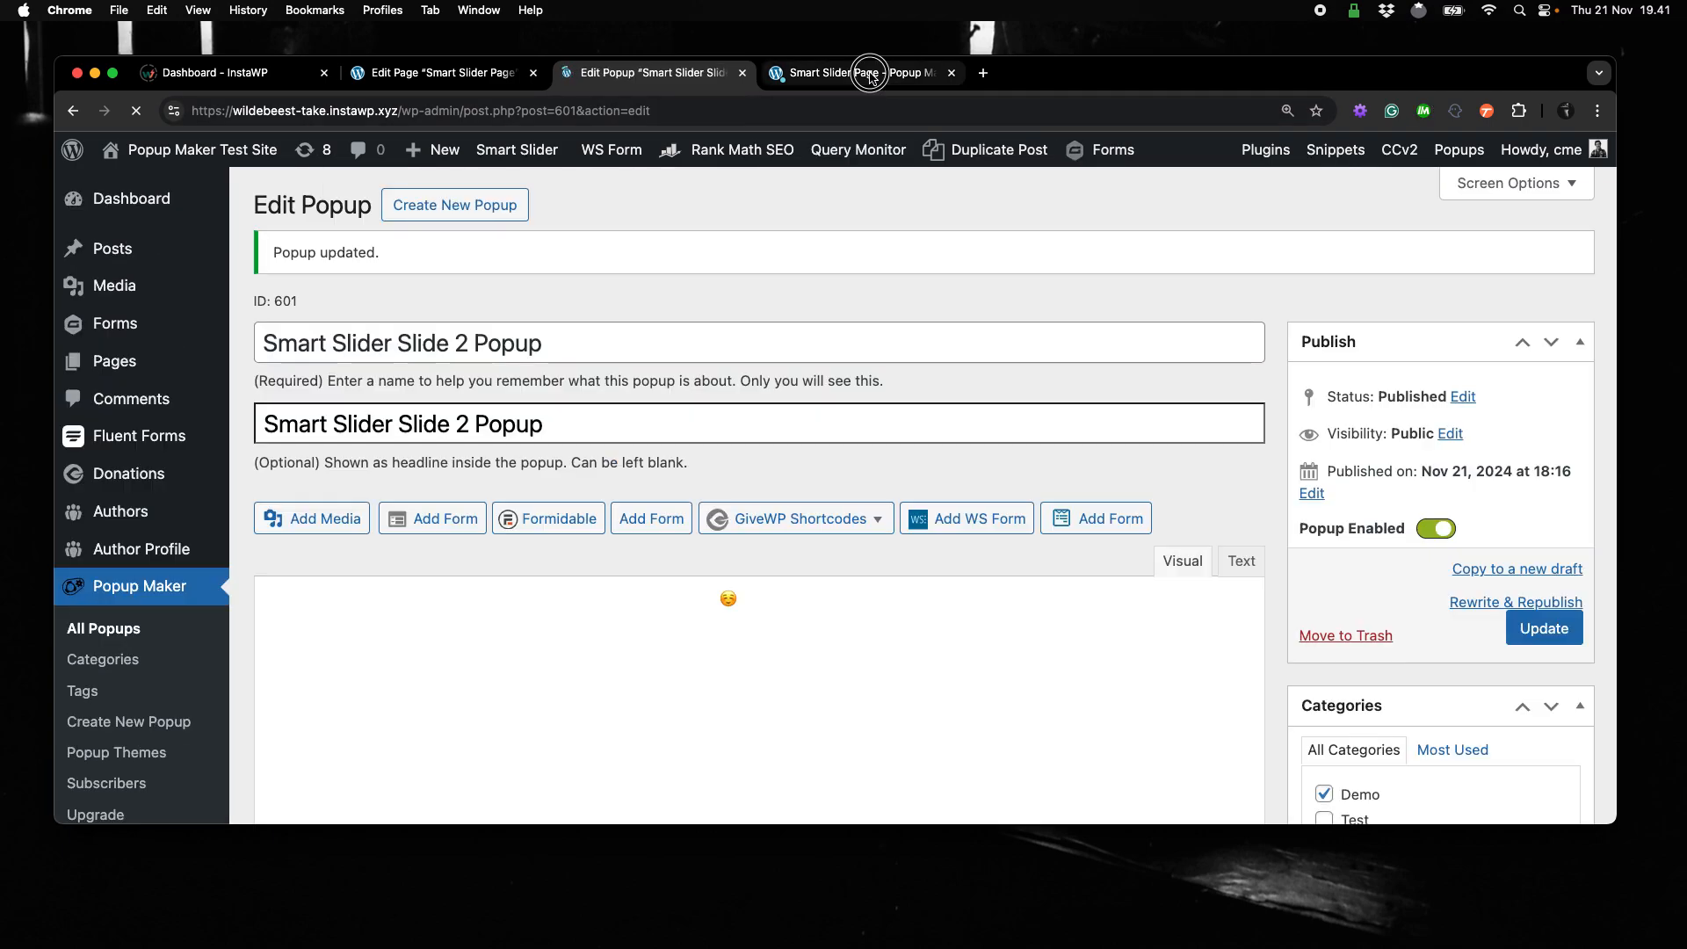
# Dismiss the selector message, reload the live Smart Slider page, and close the slide 01 popup before advancing to slide 02.
pyautogui.click(870, 75)
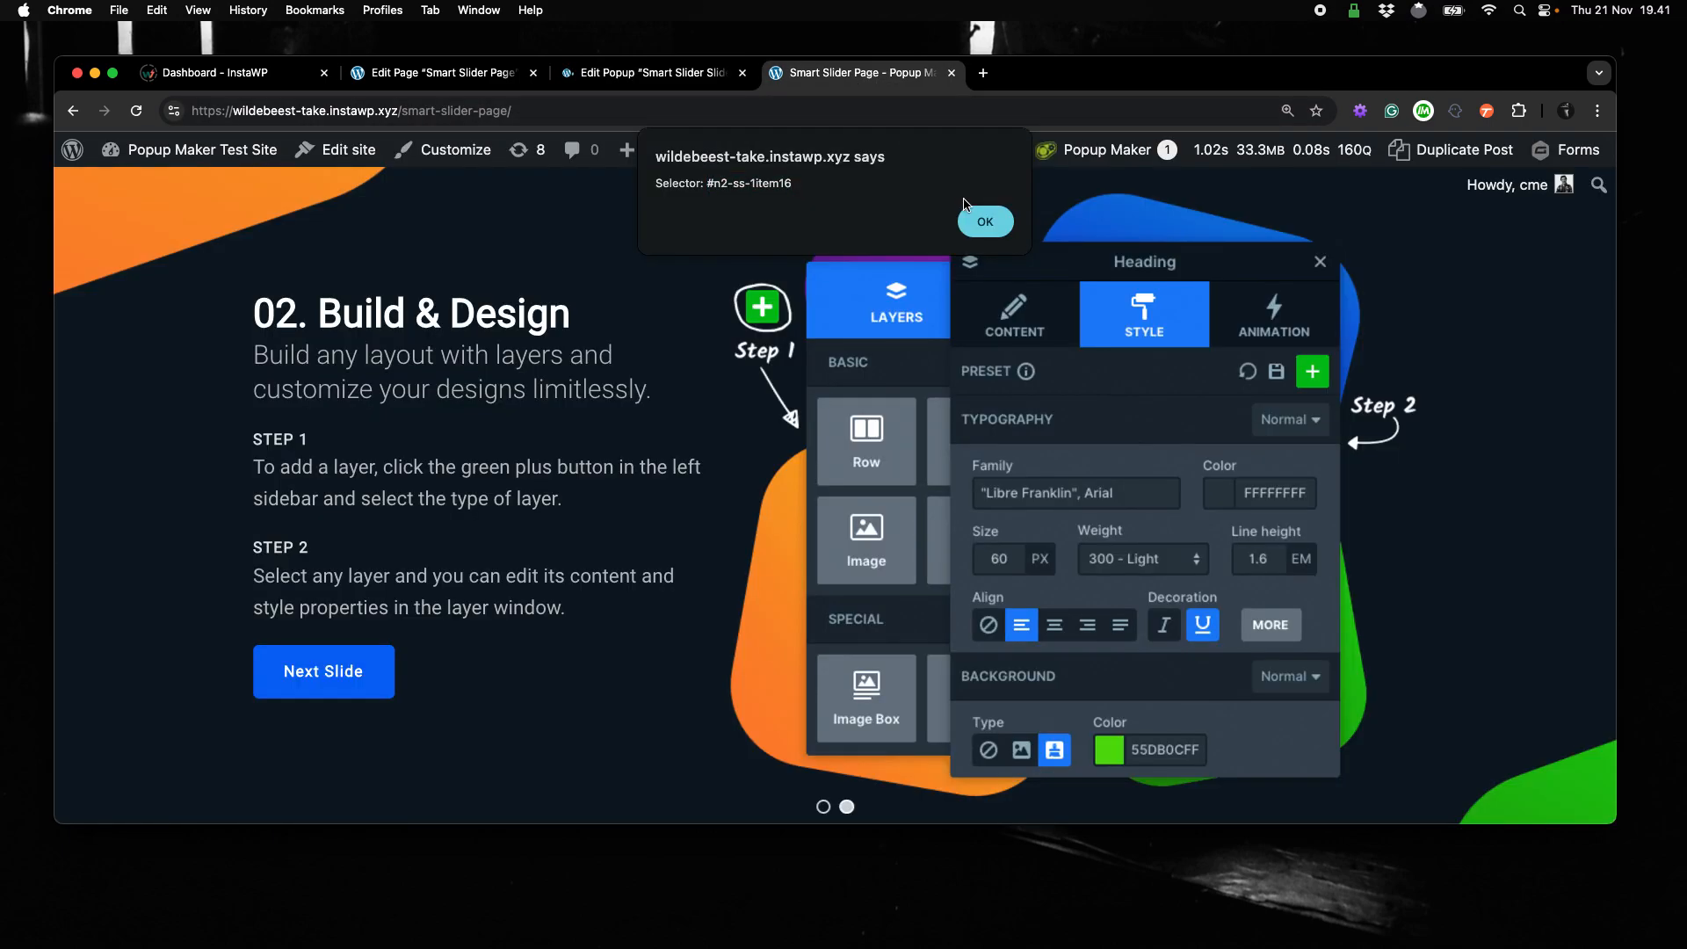
pyautogui.click(973, 217)
pyautogui.click(698, 116)
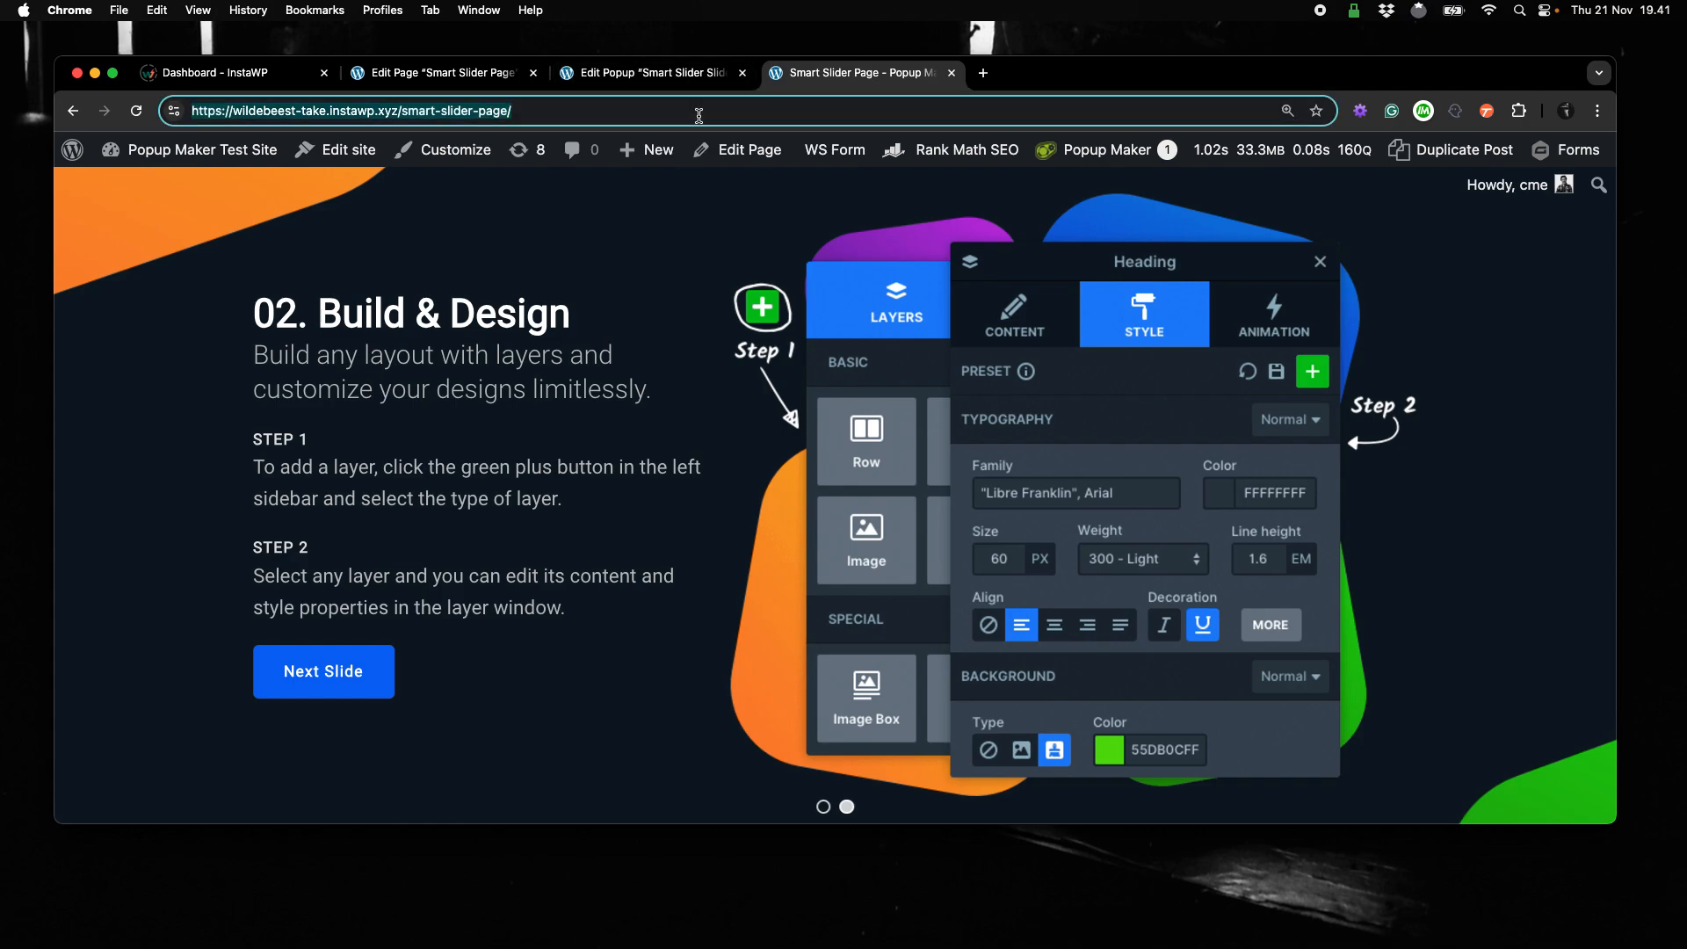
pyautogui.press('Return')
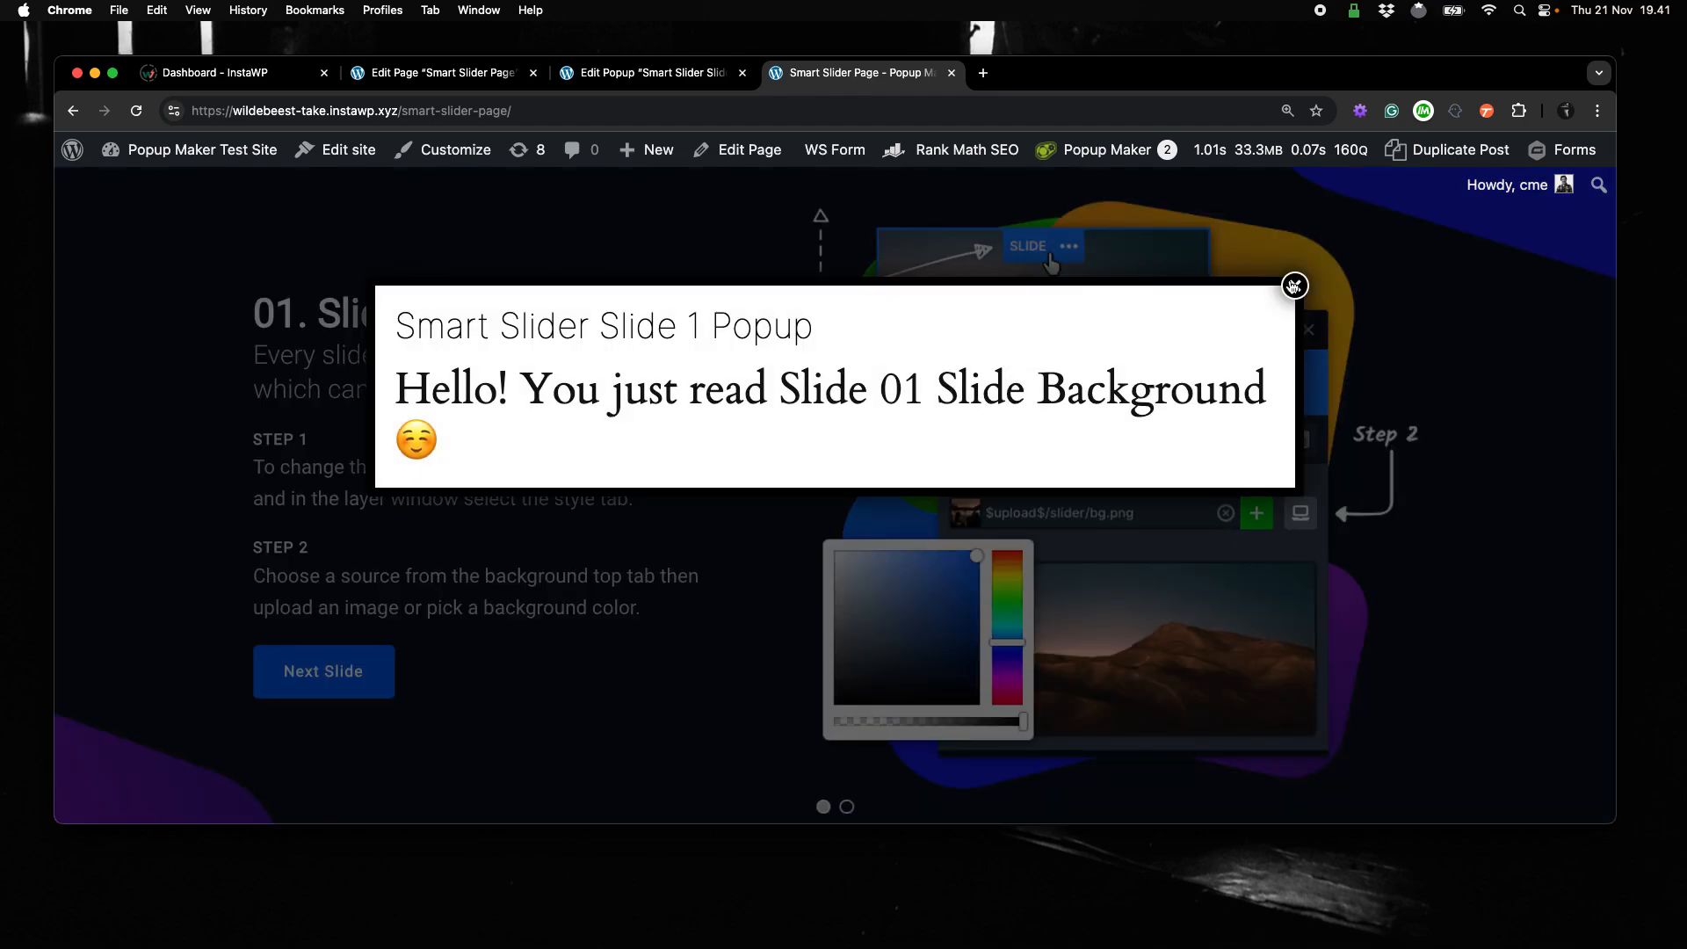
pyautogui.click(1293, 286)
pyautogui.click(384, 679)
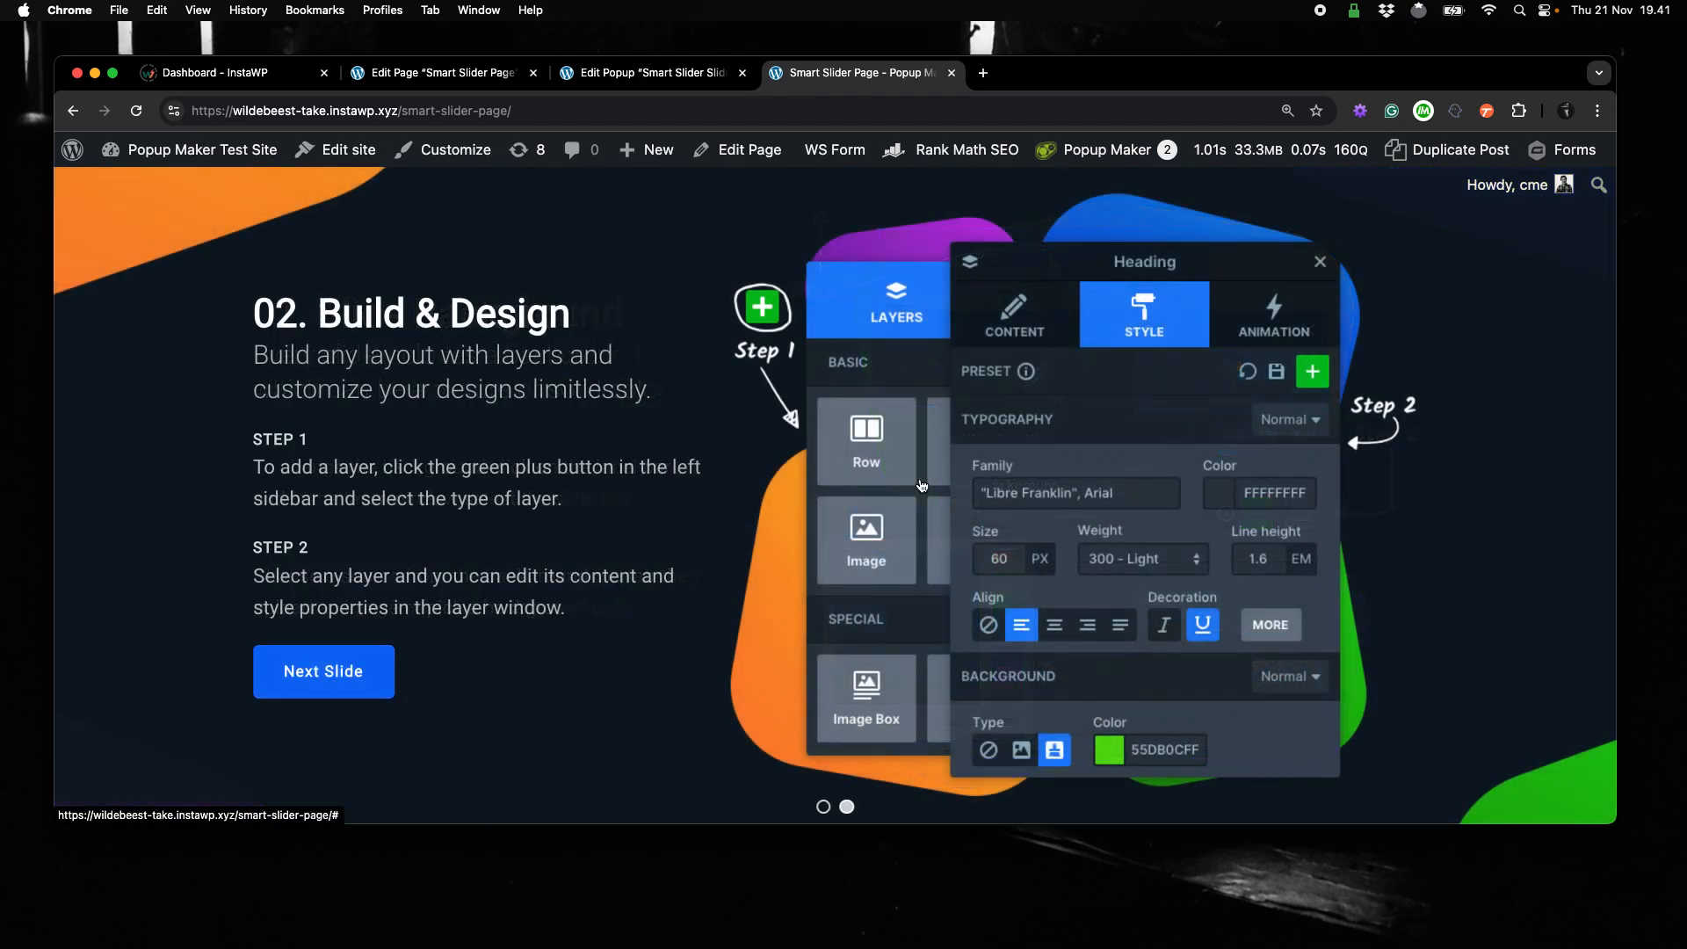